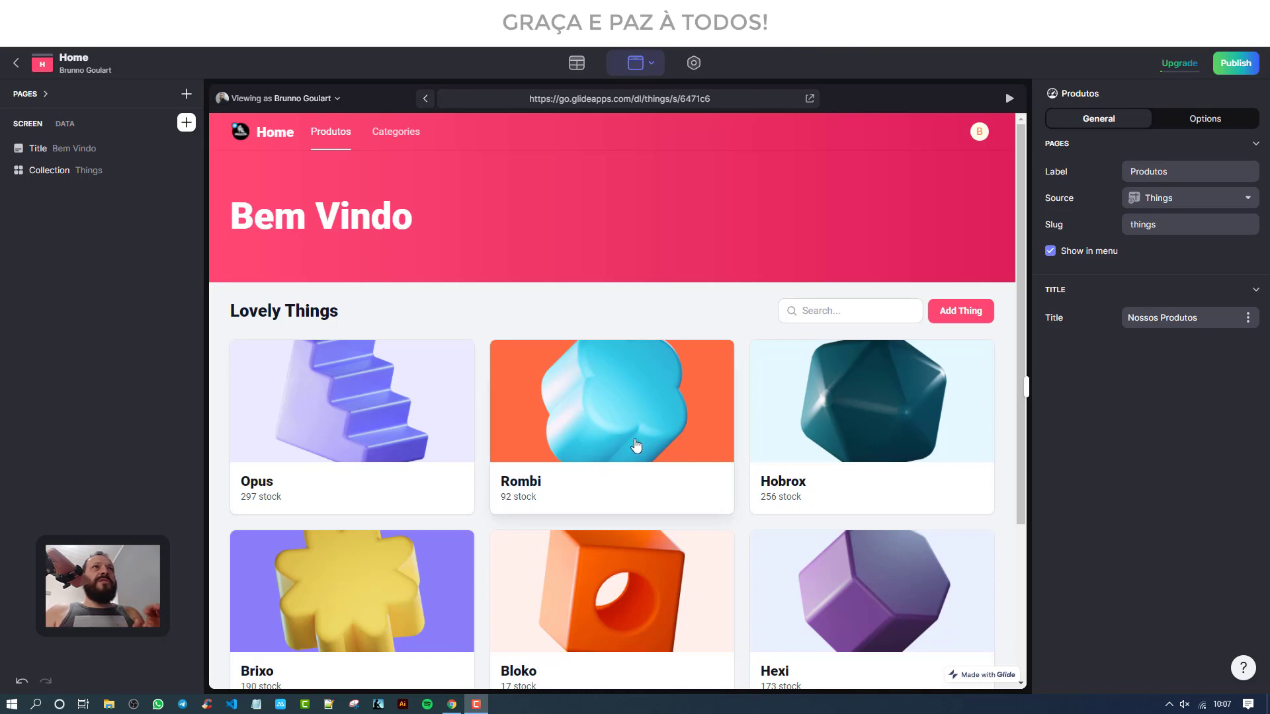
Step: Look over the data, layout and settings areas, and review the app's logo and name in App Info
left_click(577, 64)
left_click(639, 70)
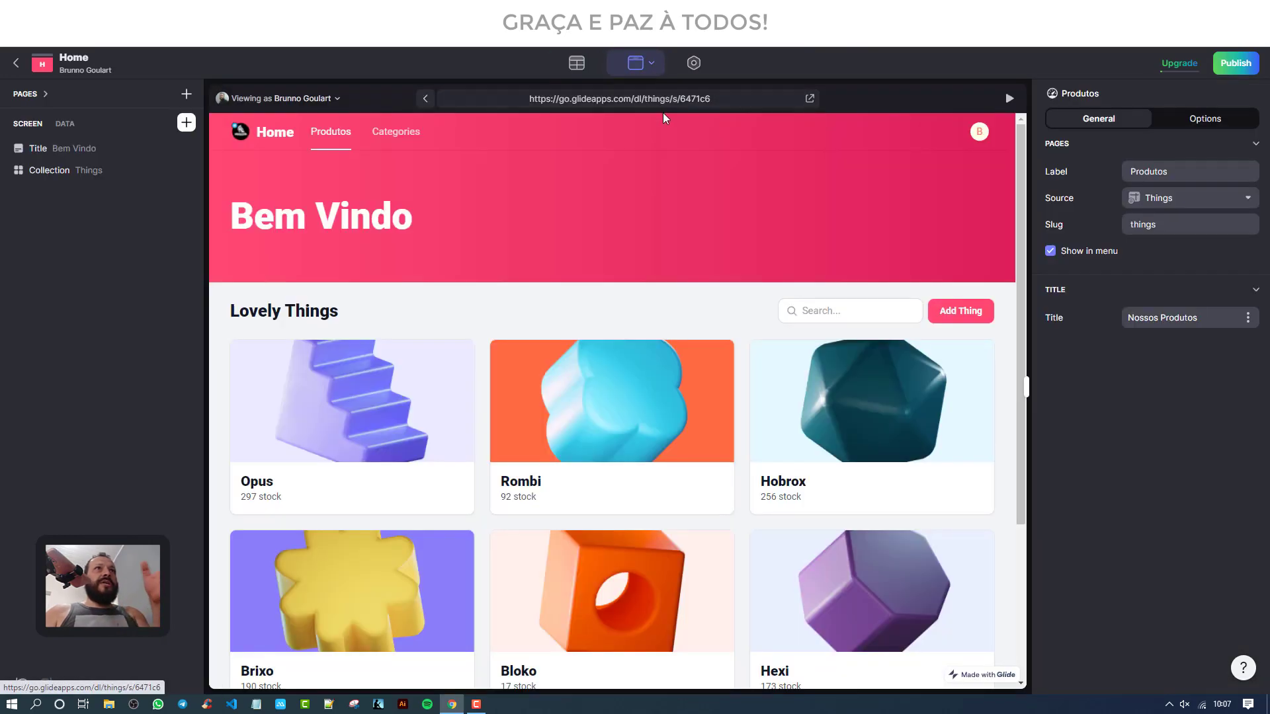
left_click(693, 63)
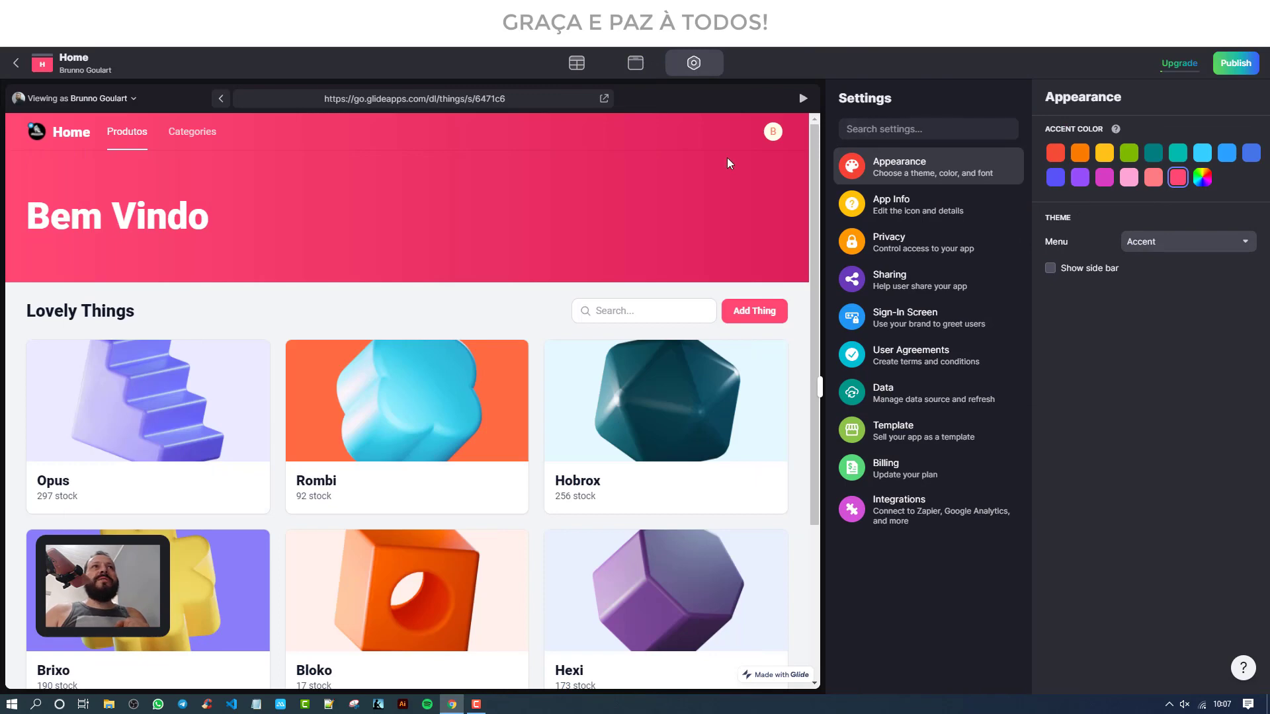
left_click(637, 66)
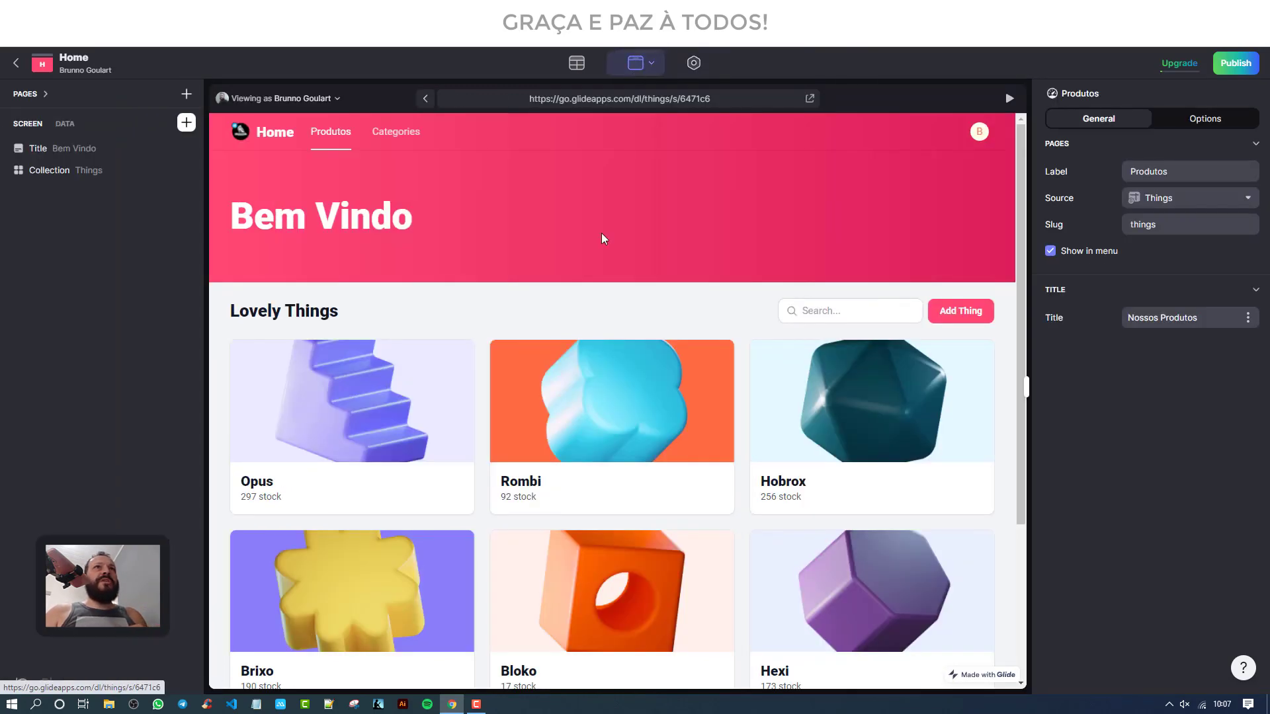
left_click(700, 70)
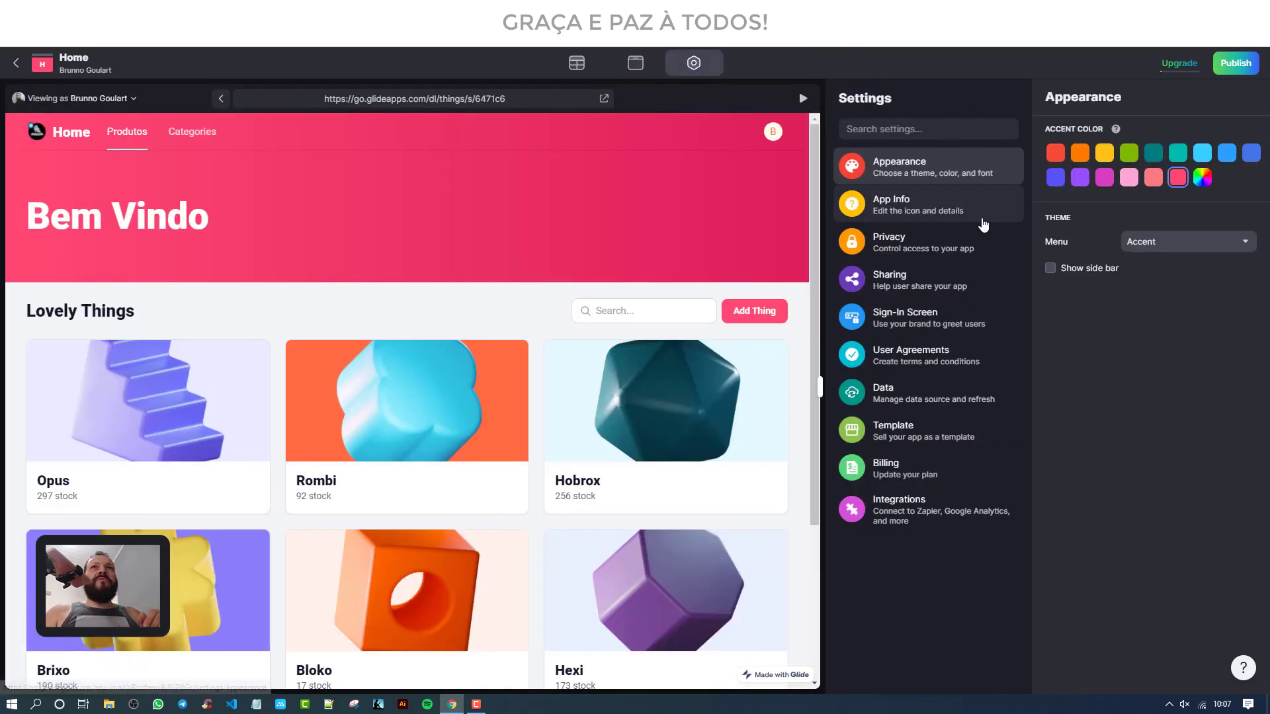
left_click(953, 204)
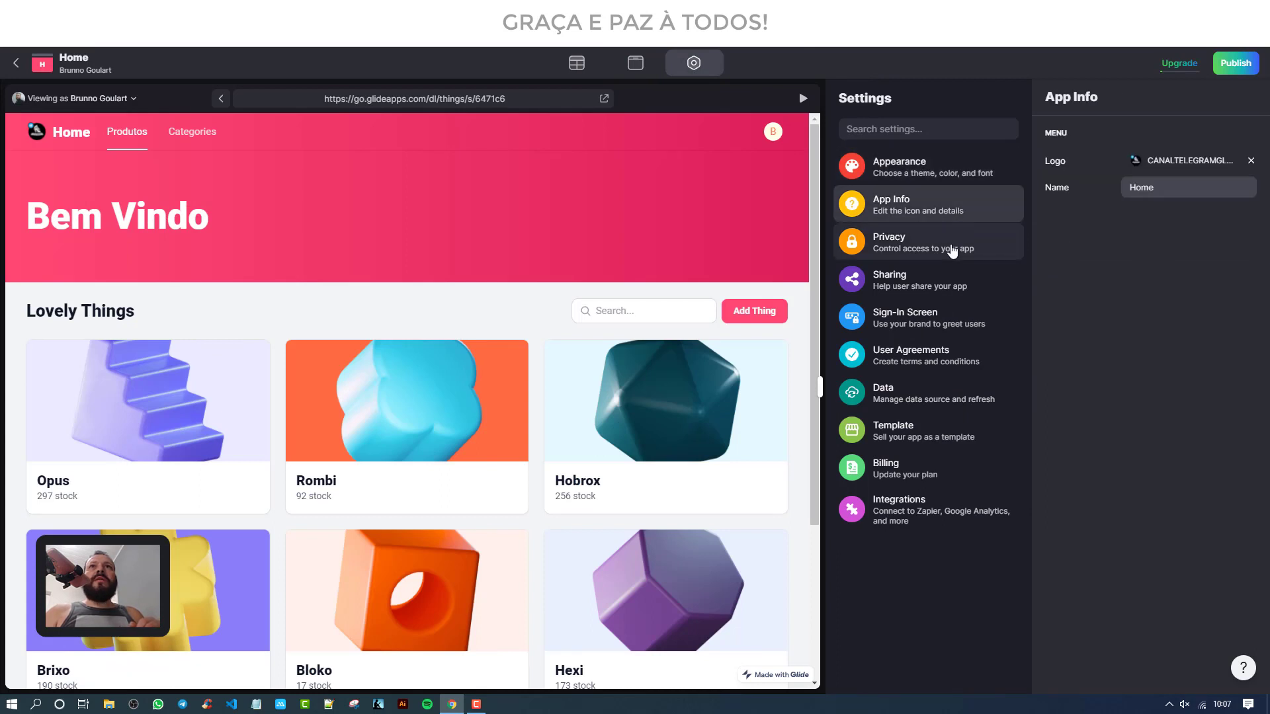
left_click_drag(1167, 189, 1125, 194)
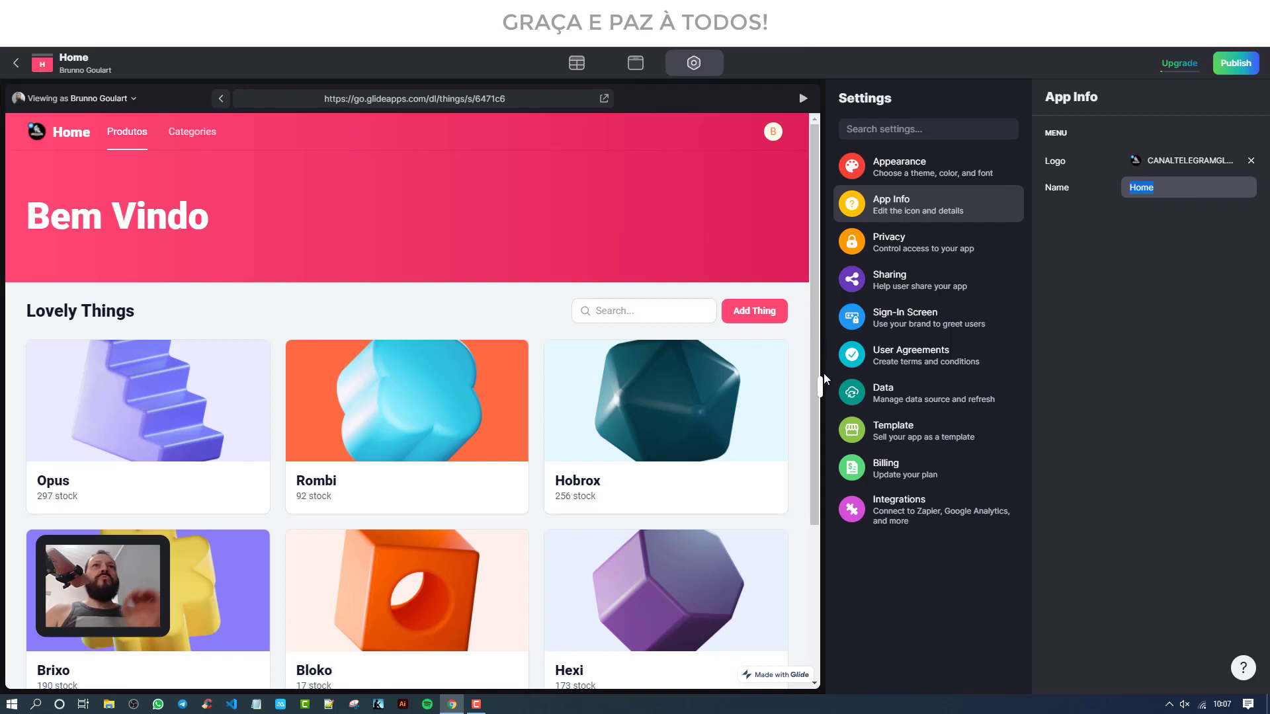
Step: Expand the app's page list in the layout editor and review the Things, Users and Categories data tables
left_click(635, 63)
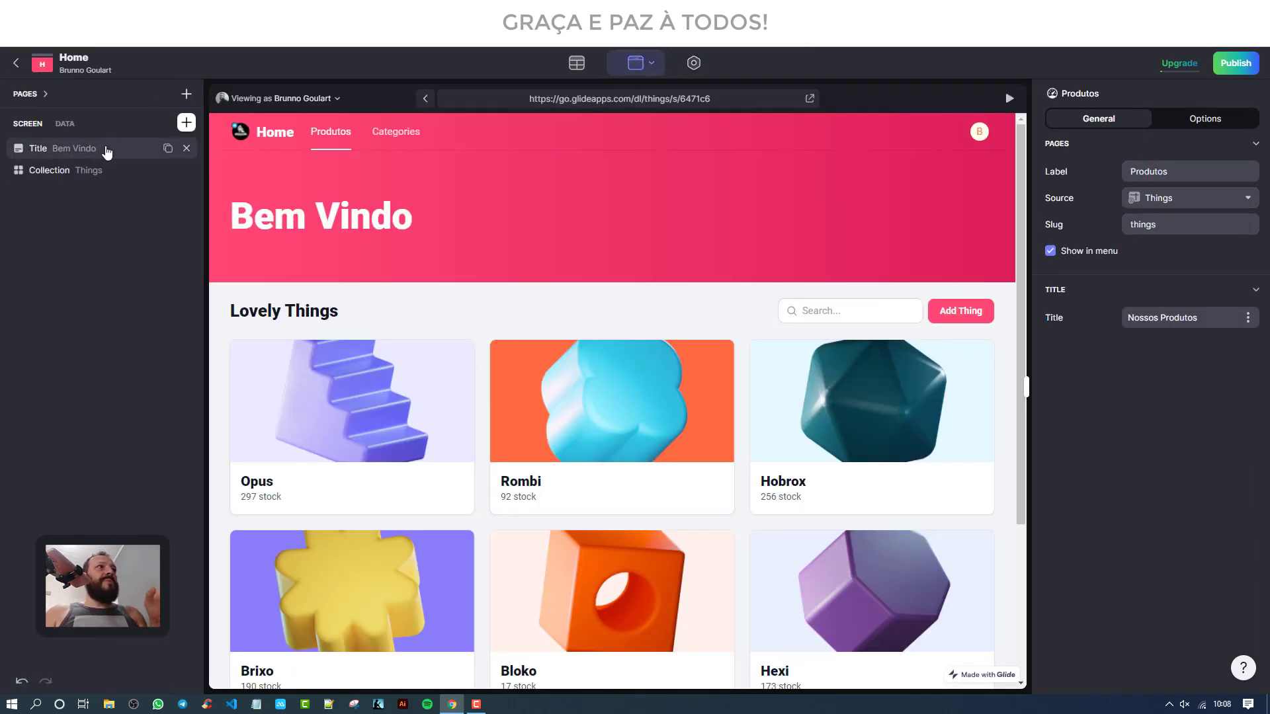
left_click(45, 94)
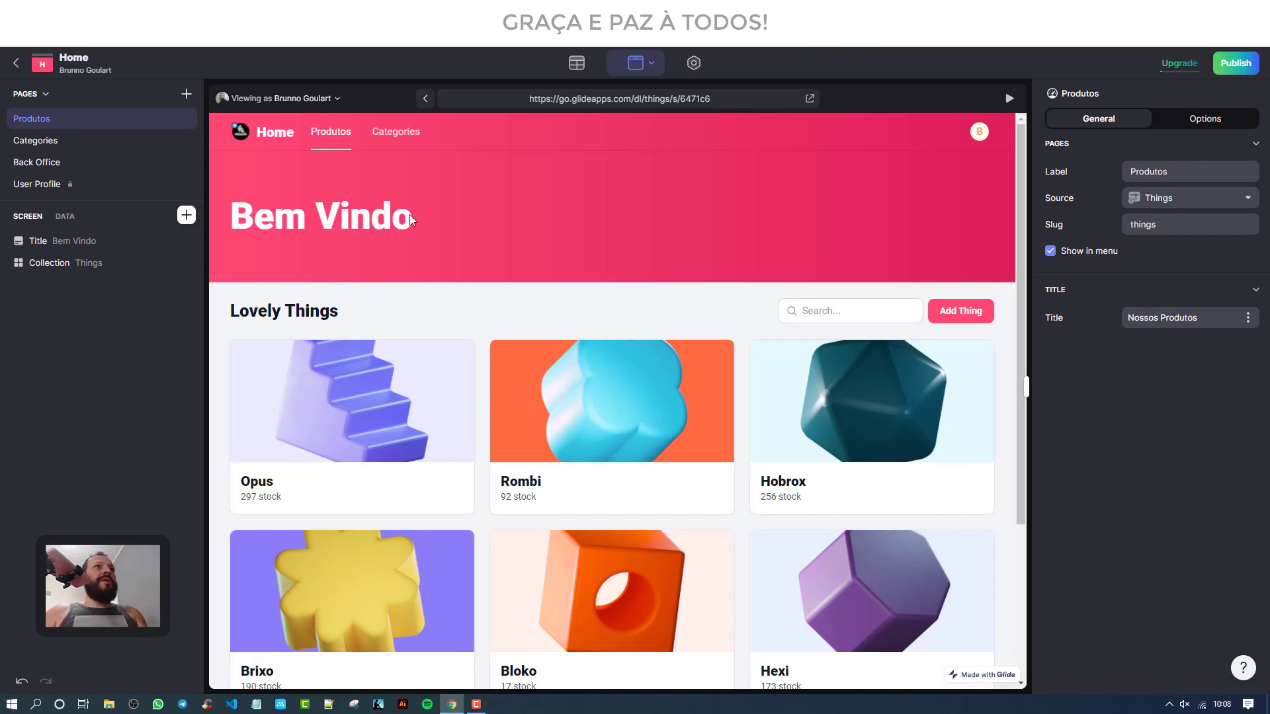
left_click(575, 64)
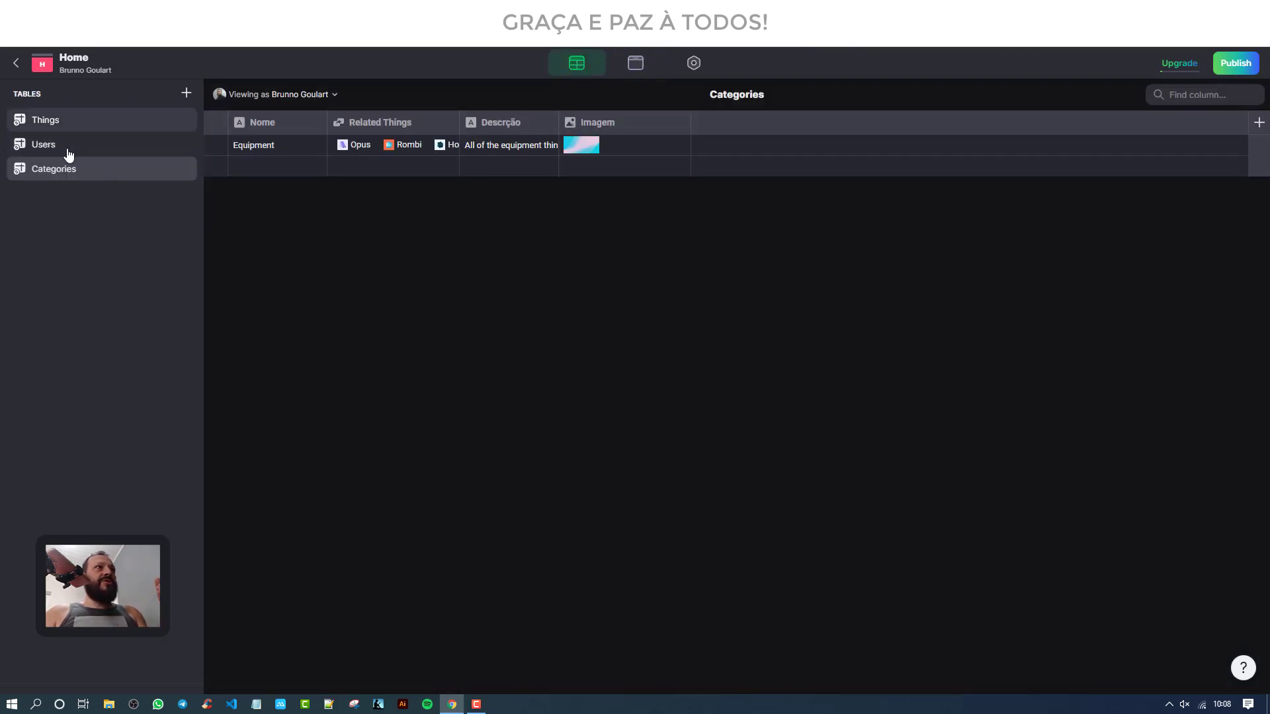
left_click(55, 121)
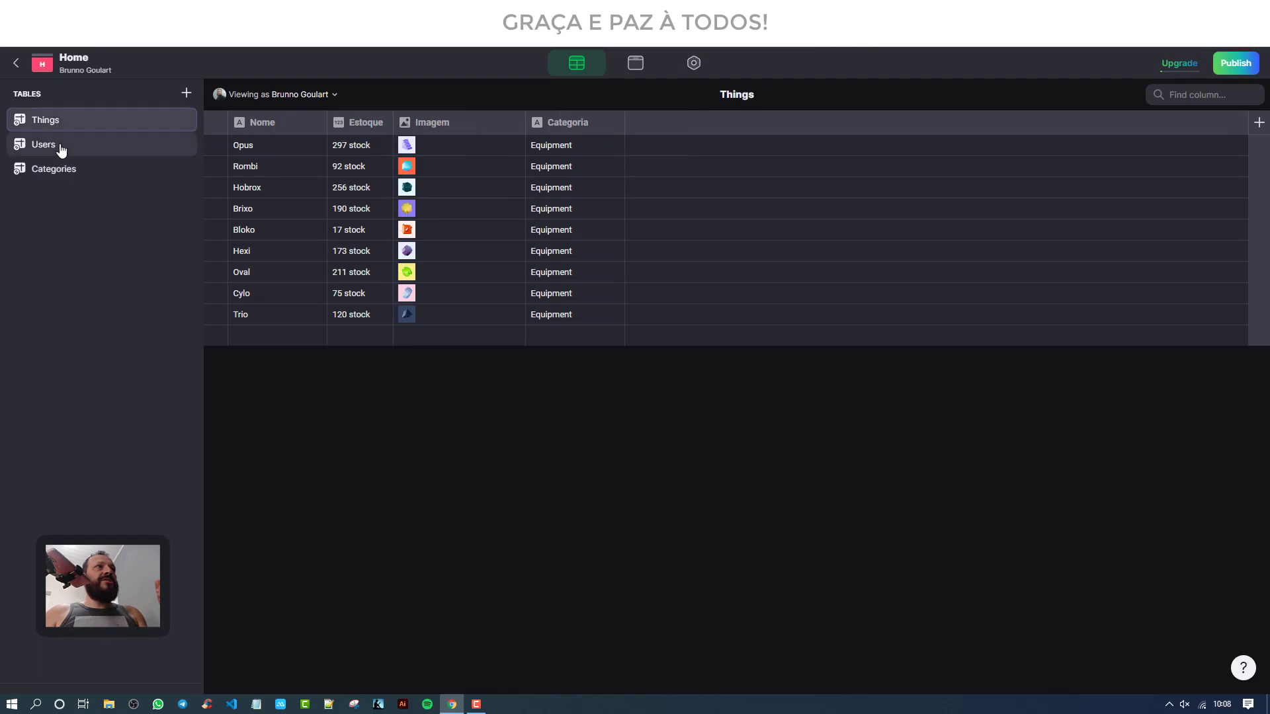
left_click(61, 147)
left_click(68, 170)
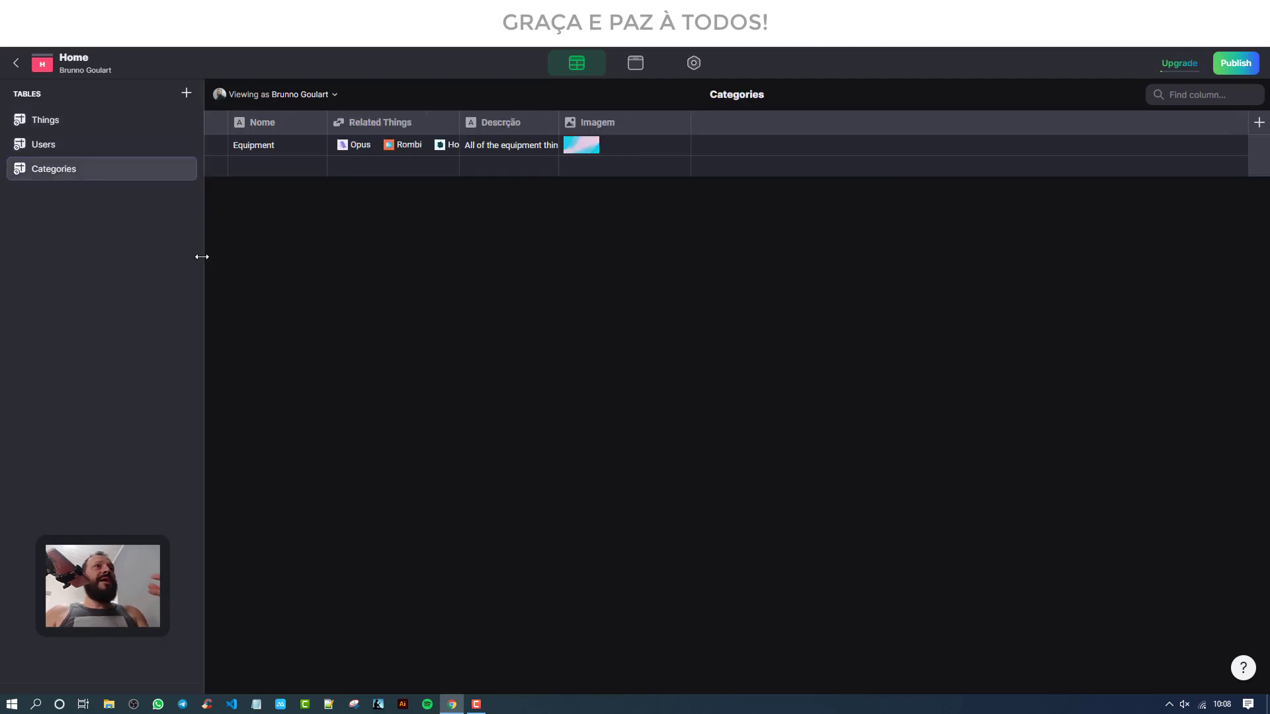
left_click(74, 124)
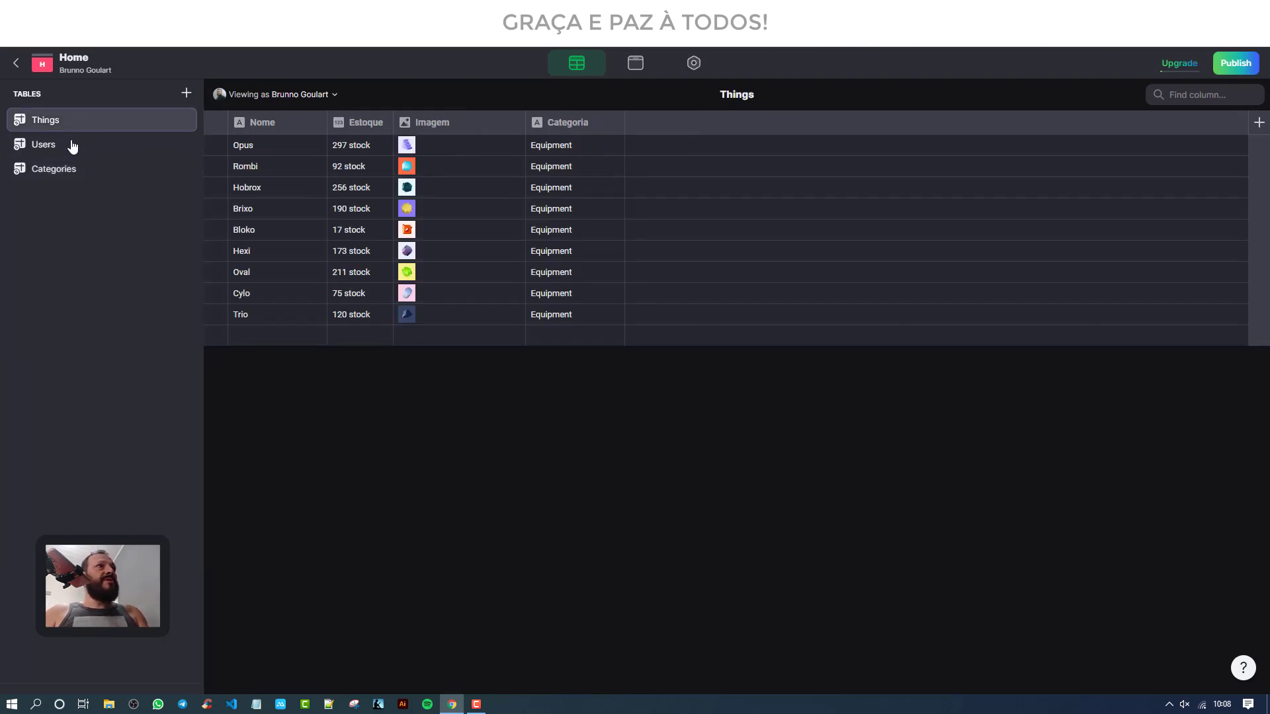
left_click(73, 147)
left_click(78, 174)
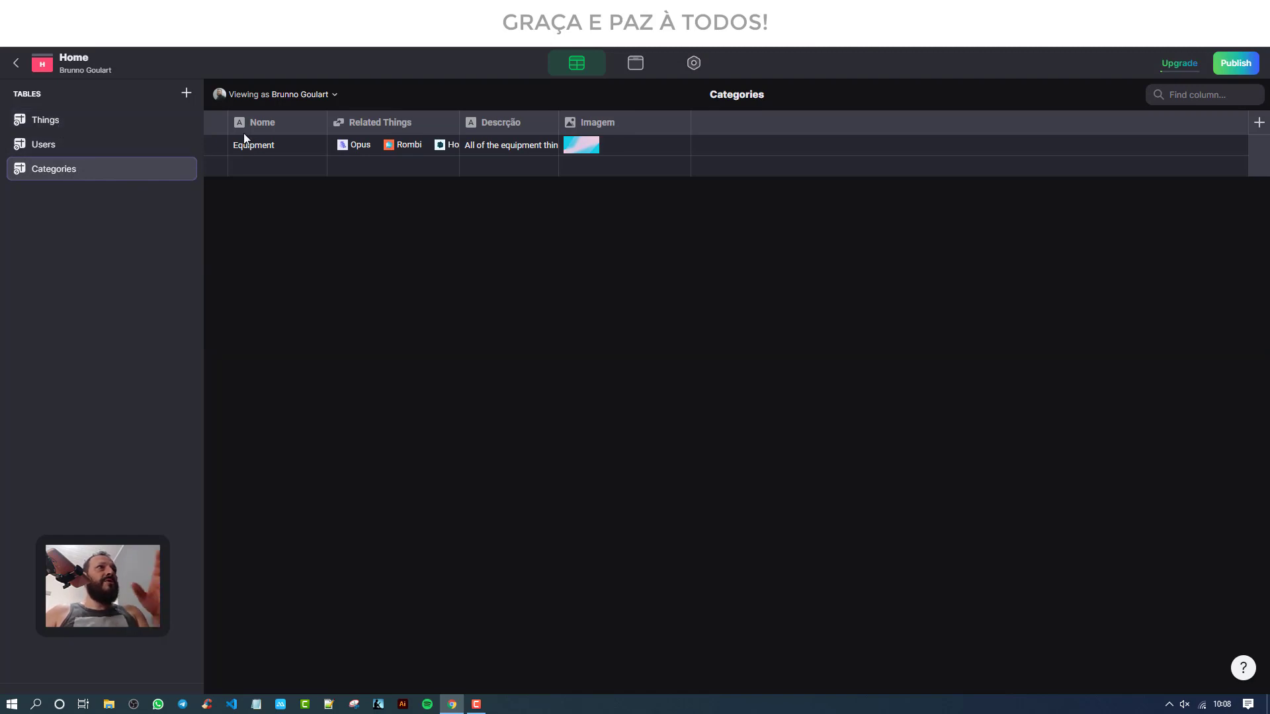
left_click(82, 127)
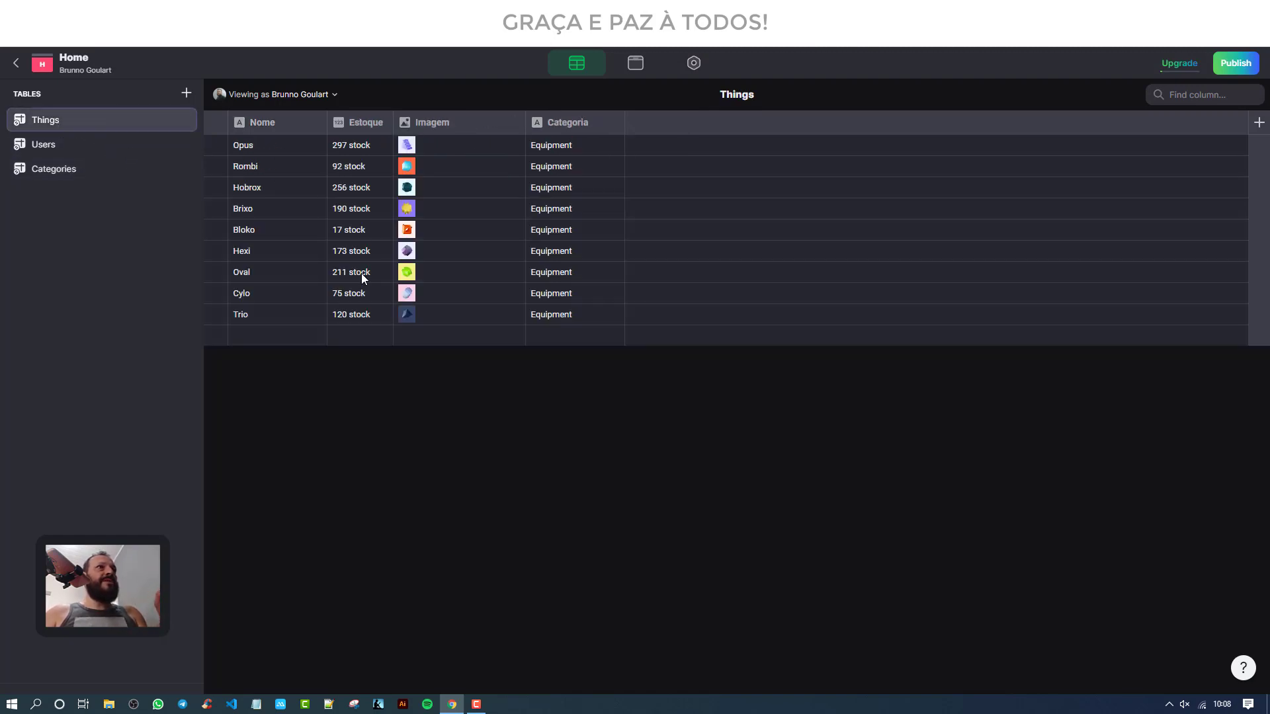
Step: Return to the layout editor and compare the Produtos and Categories pages in the app preview
left_click(635, 63)
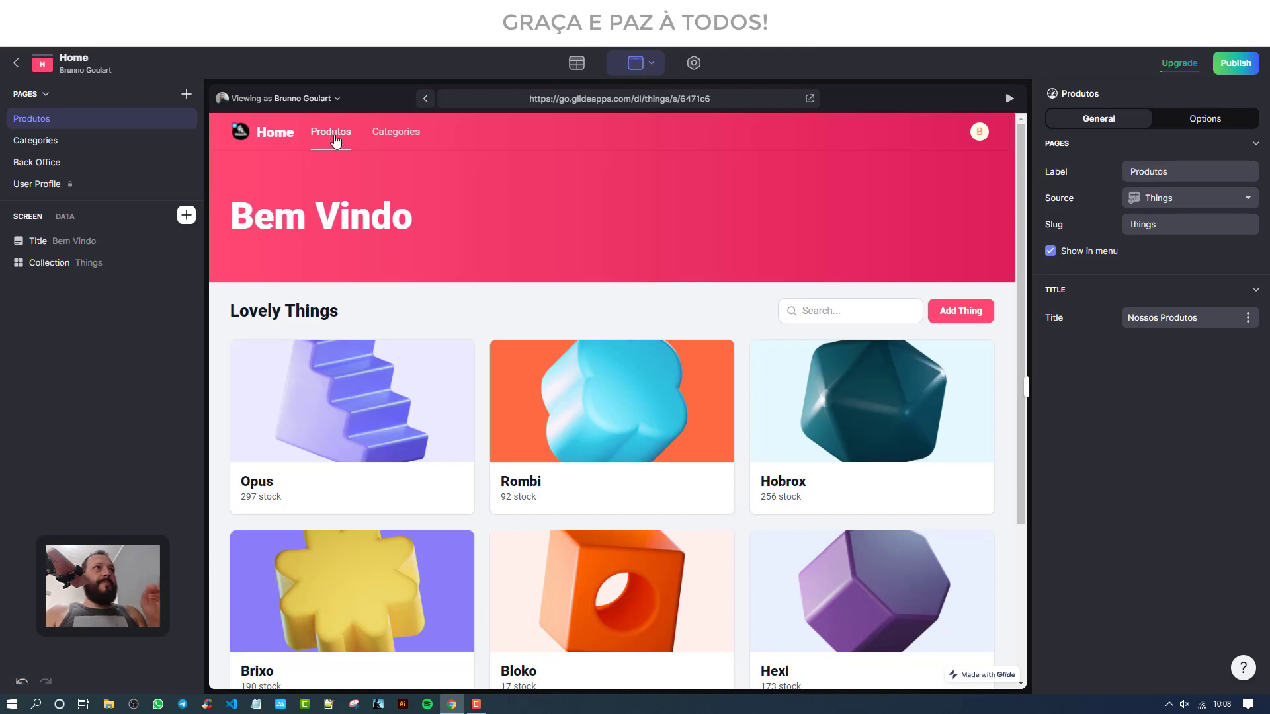
left_click(396, 136)
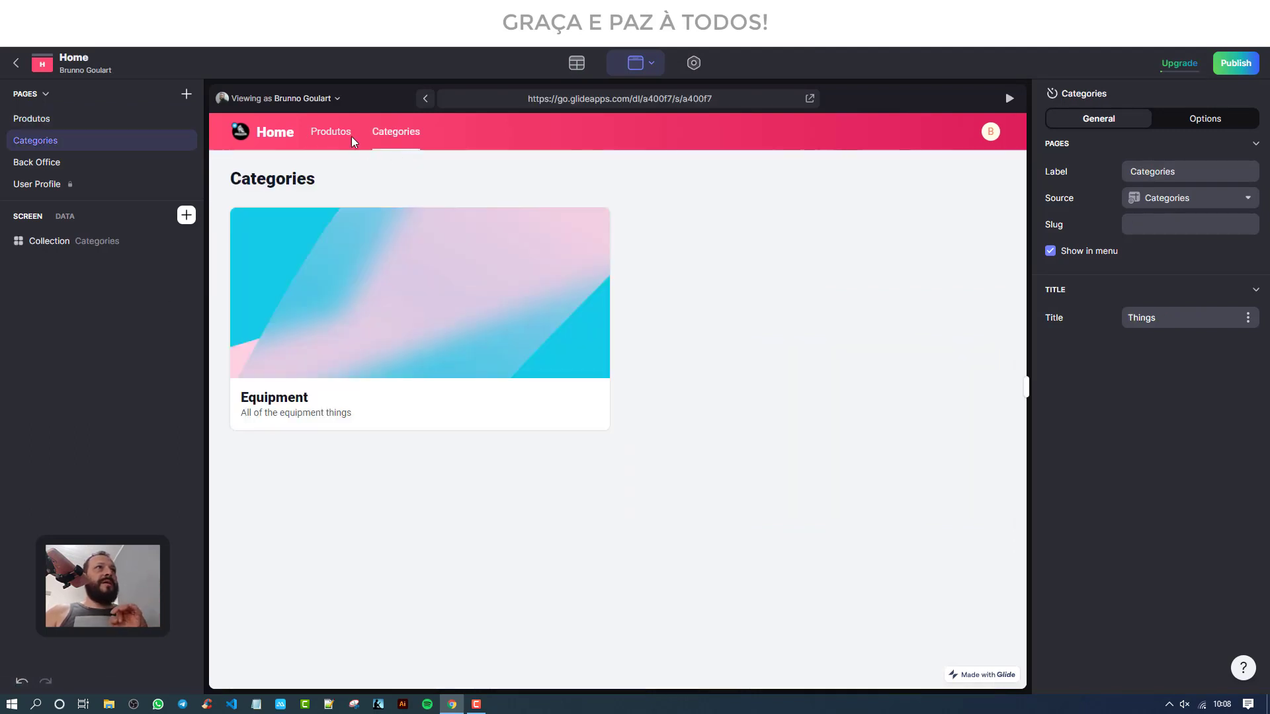
left_click(331, 135)
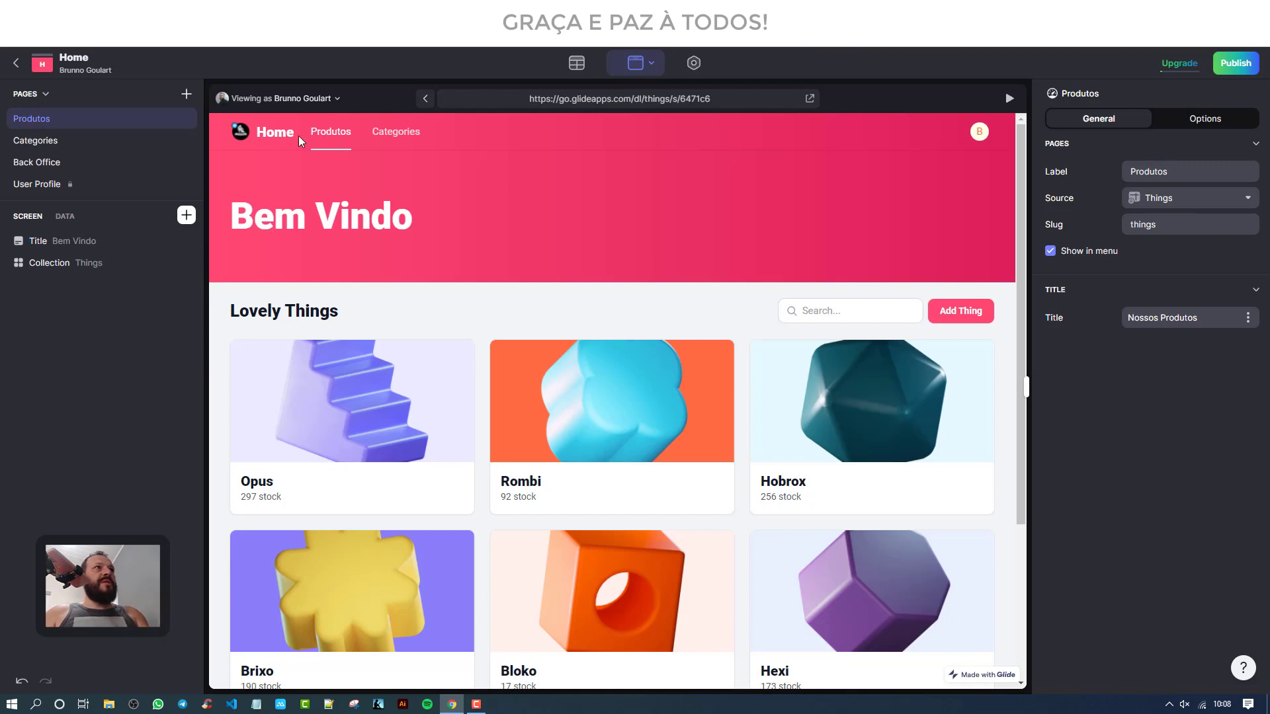
left_click(386, 134)
left_click(344, 137)
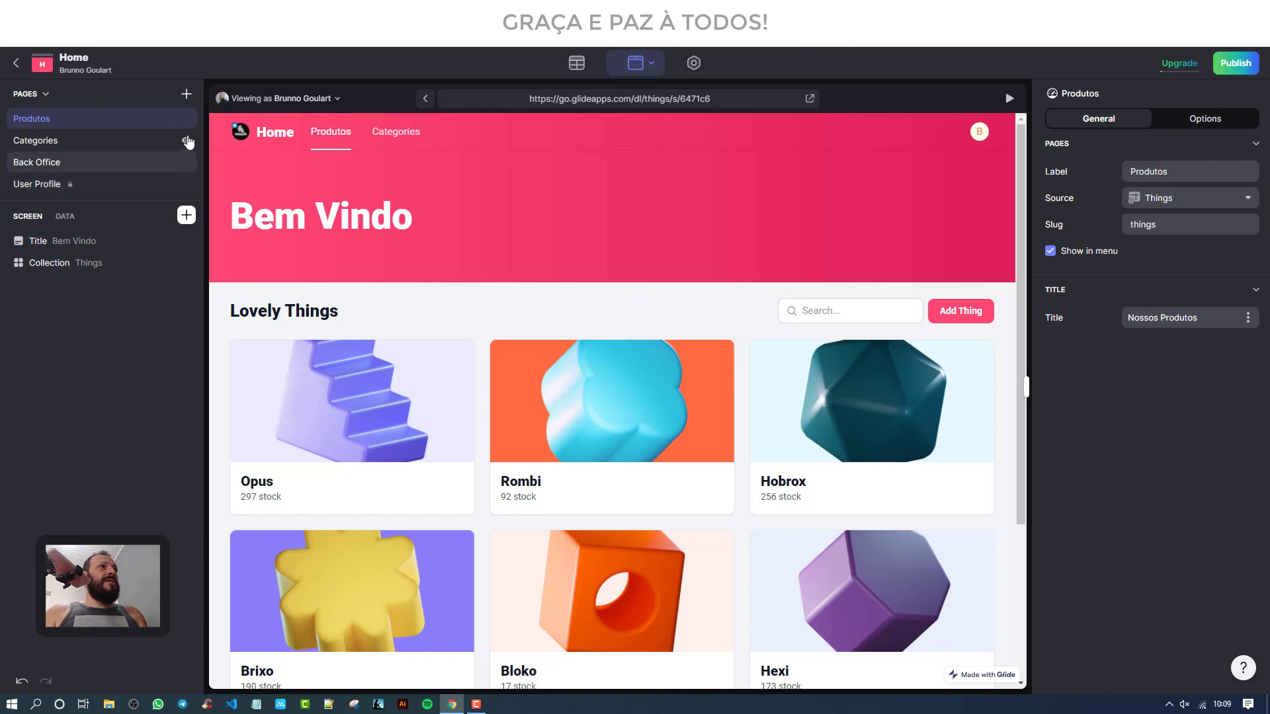
Step: Toggle the Categories page's menu visibility off and back on, and open that page
left_click(187, 142)
left_click(186, 142)
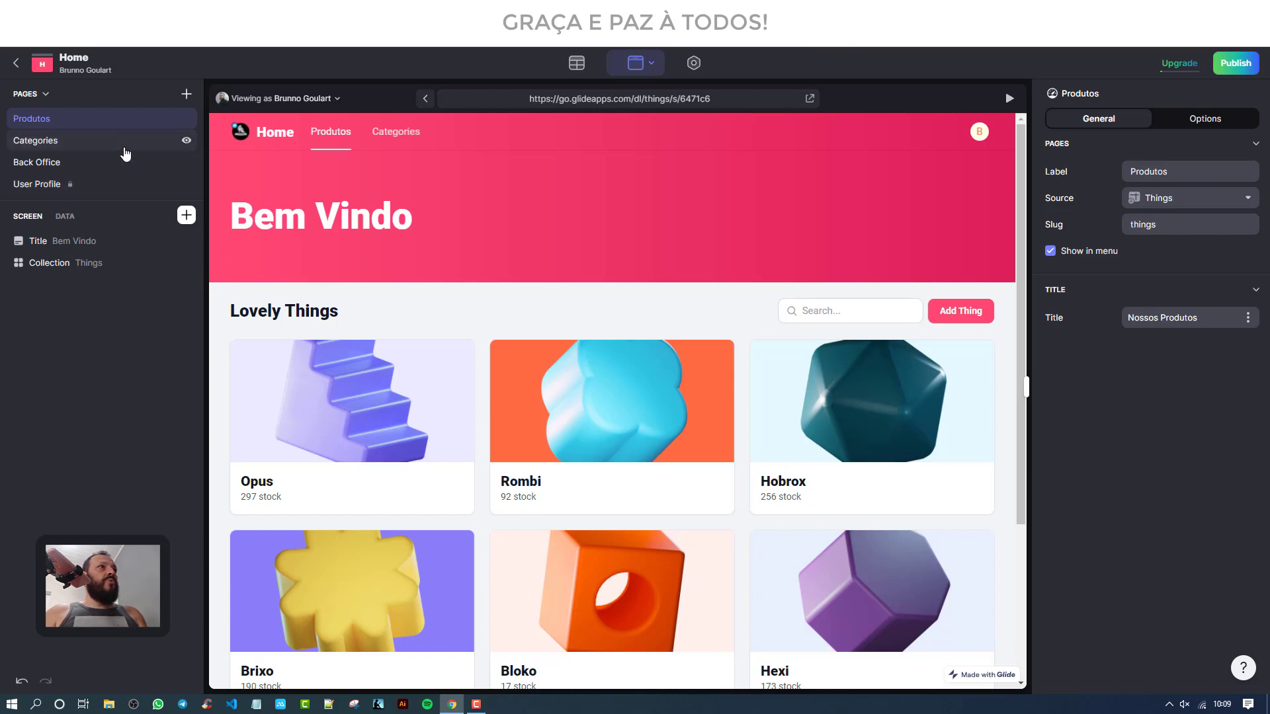
right_click(112, 147)
left_click(105, 148)
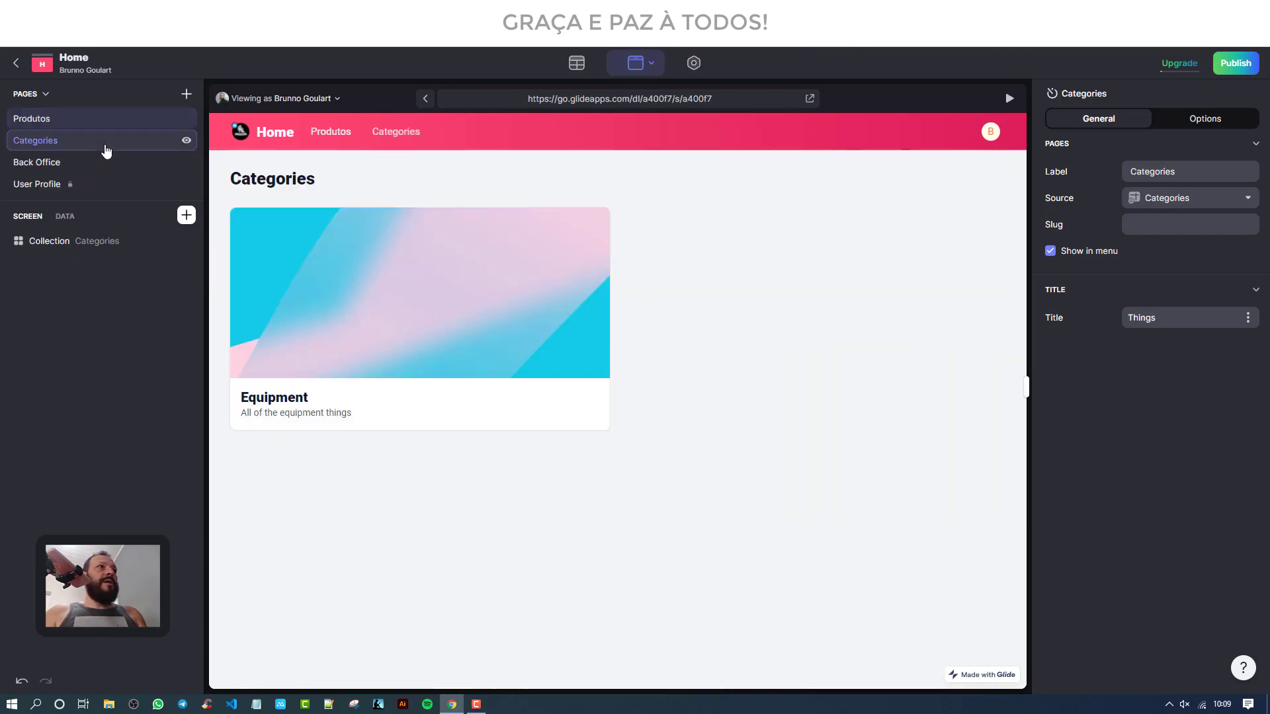
Step: Open the Produtos page and examine its data fields, returning to its list of screen components
left_click(51, 125)
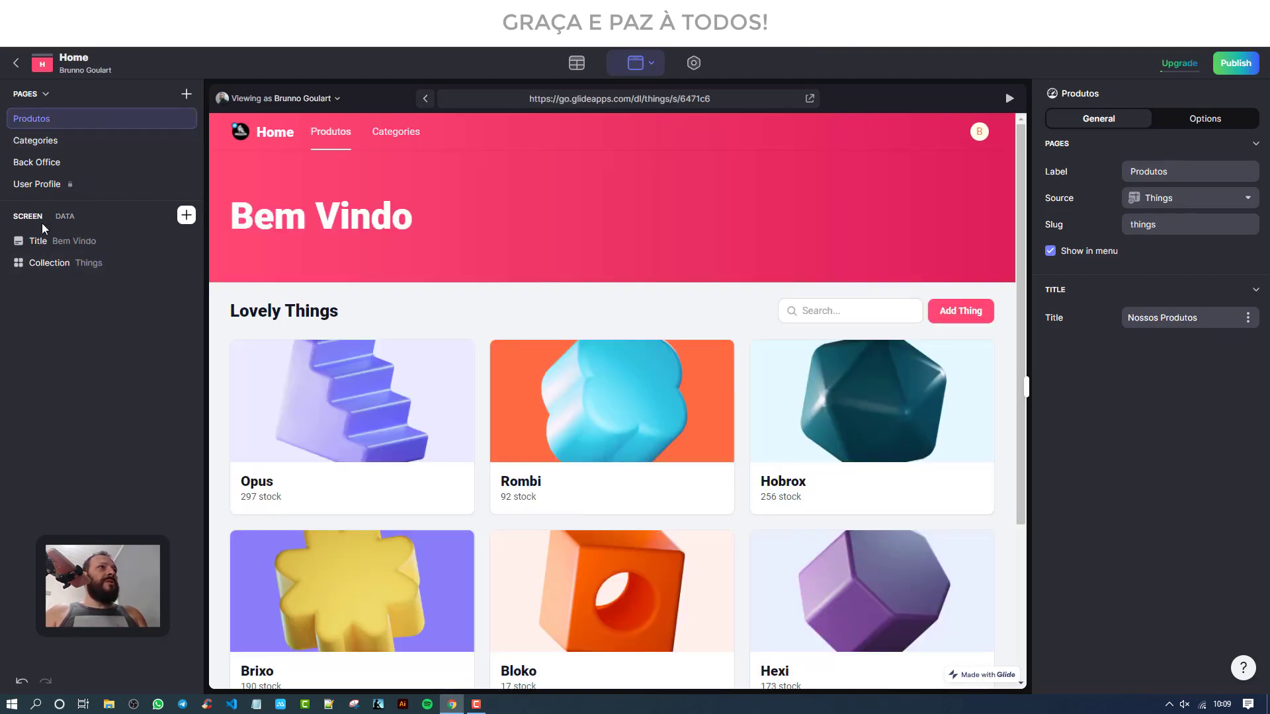
left_click(65, 218)
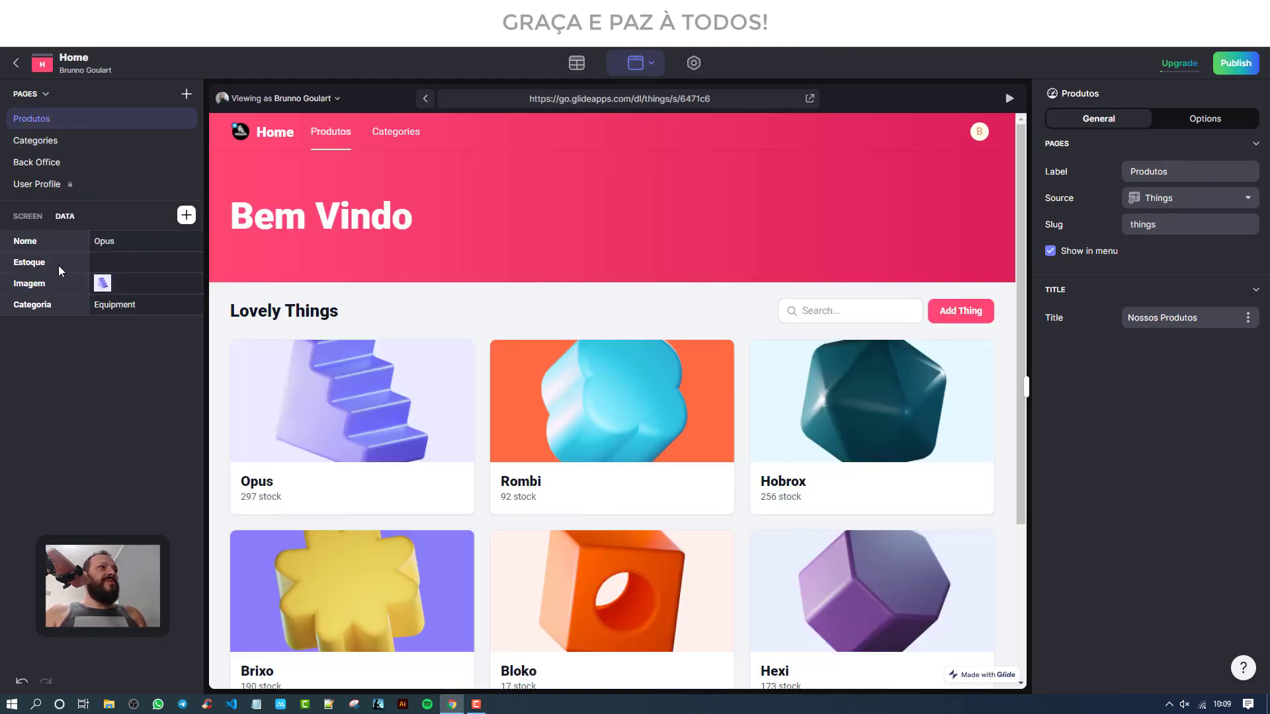
left_click(26, 221)
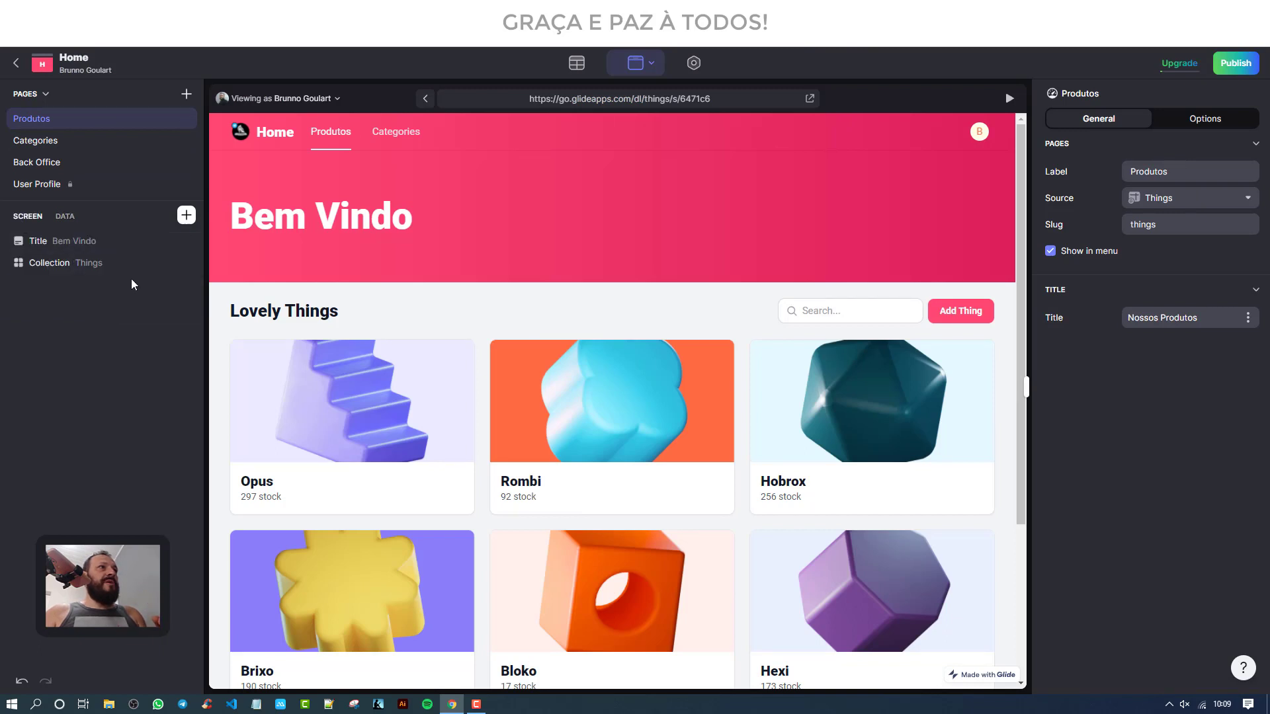
Step: Browse the components that can be inserted on the Produtos page, from content blocks to form elements
left_click(187, 216)
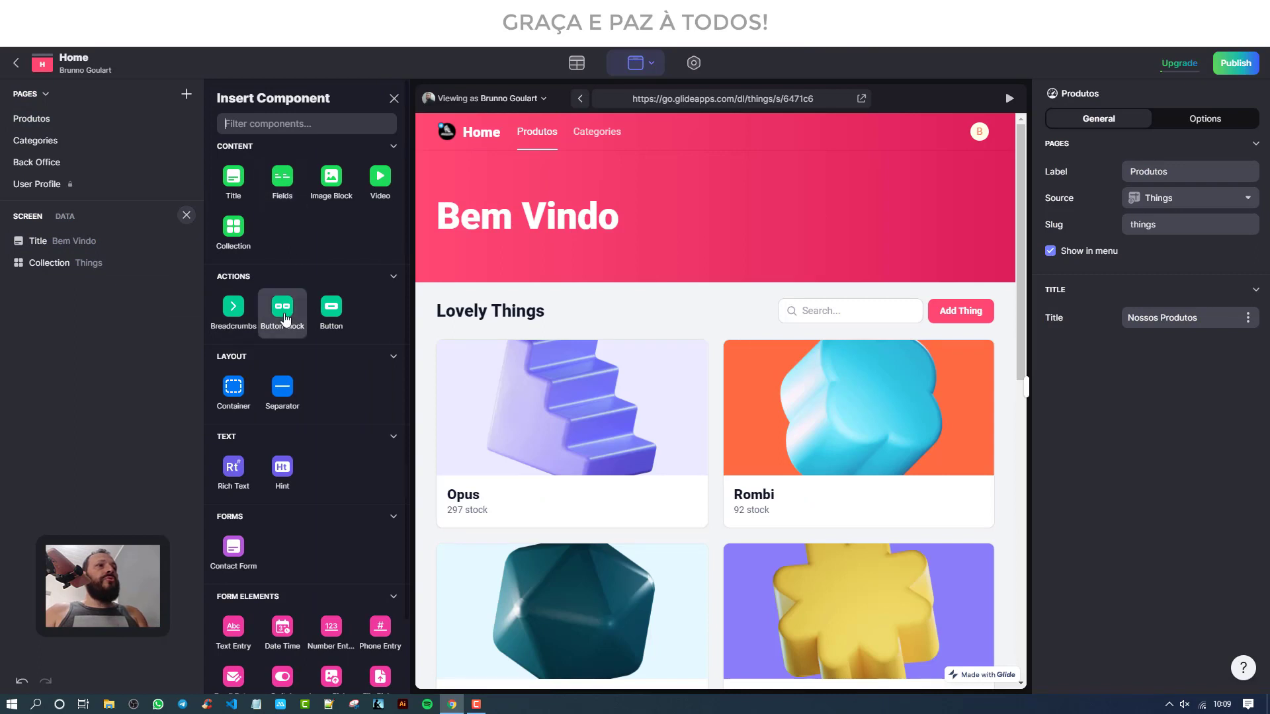
scroll(284, 334, "down", 1)
scroll(279, 401, "up", 1)
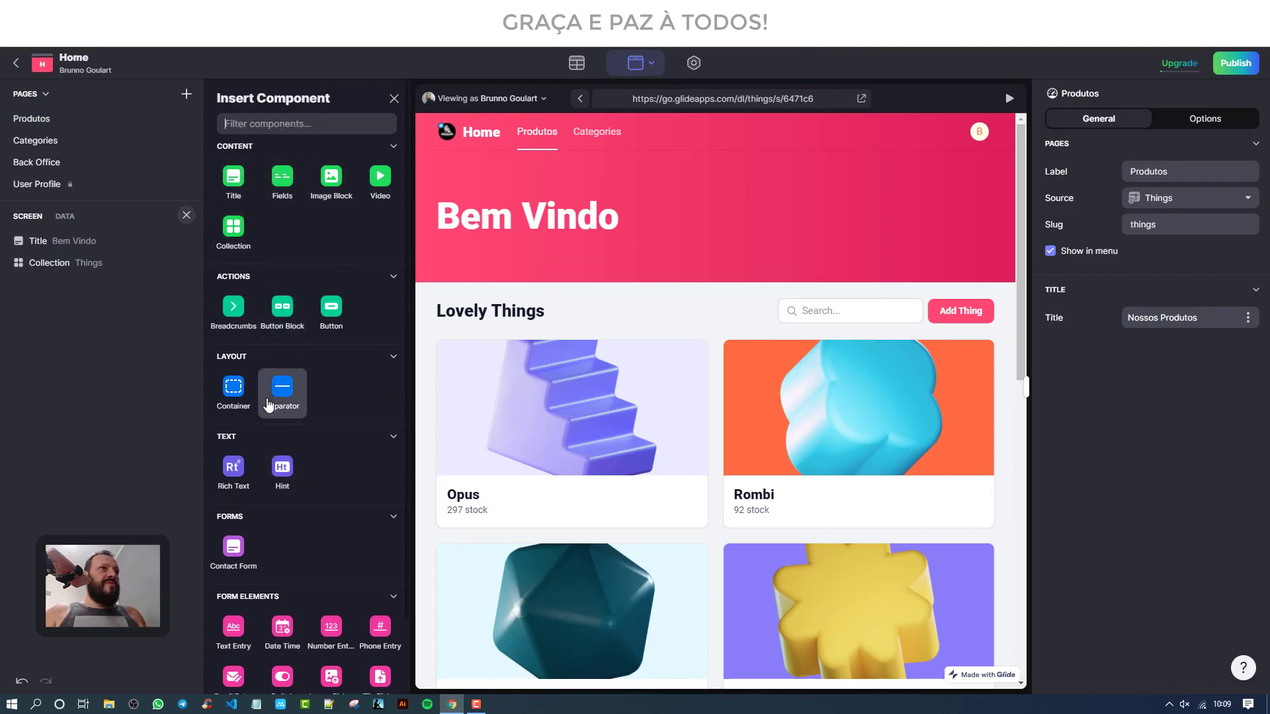
scroll(283, 397, "down", 2)
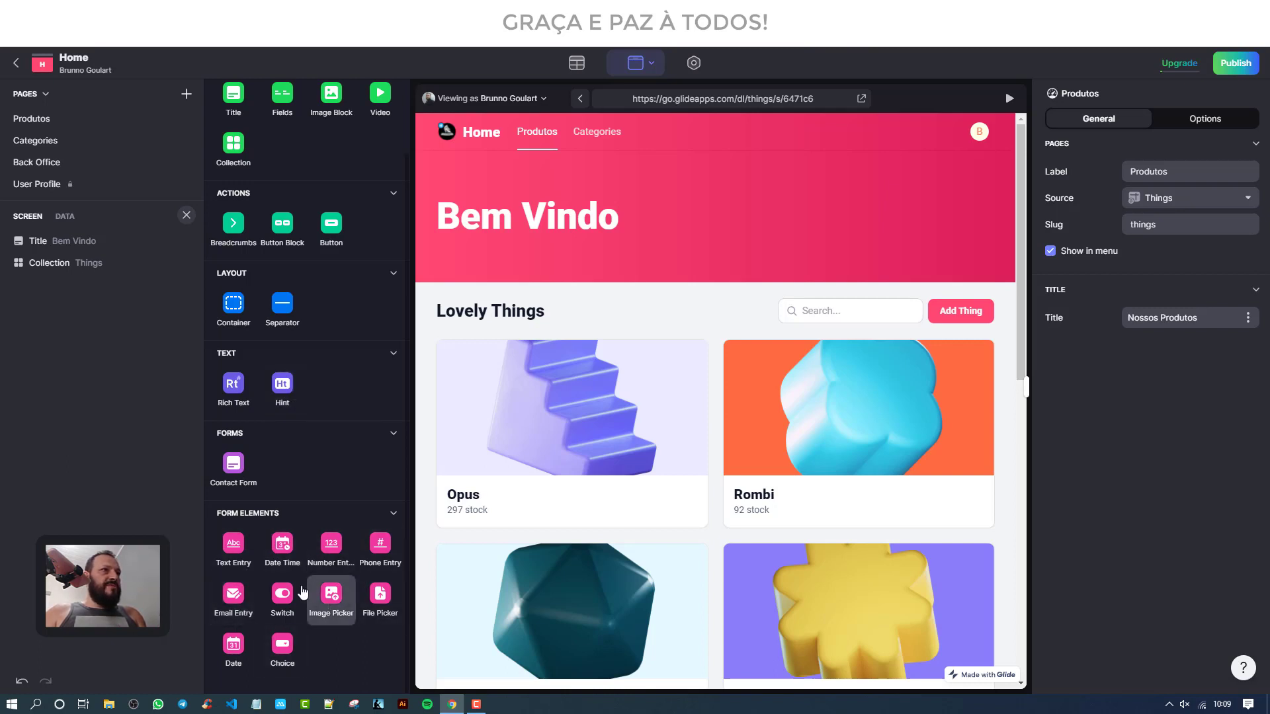
scroll(303, 591, "up", 2)
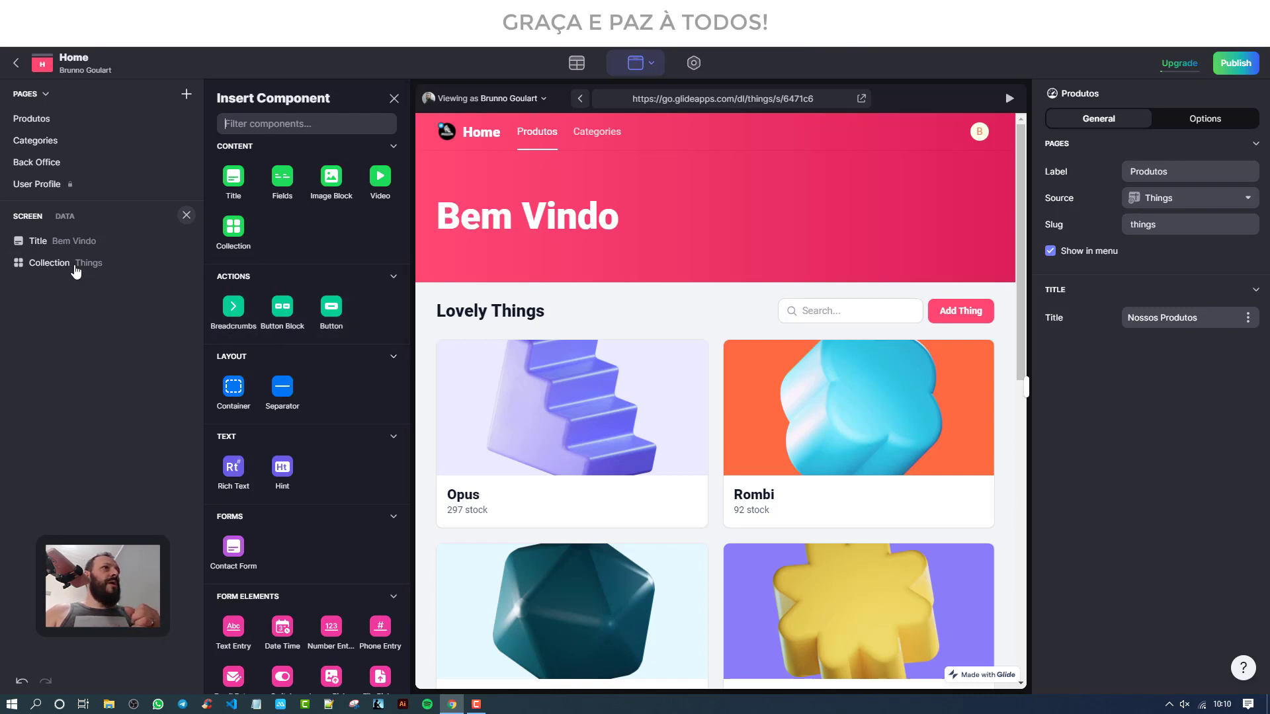
Step: Close the component browser and examine the Things collection's settings and product cards on the Produtos page
left_click(53, 121)
scroll(344, 260, "down", 1)
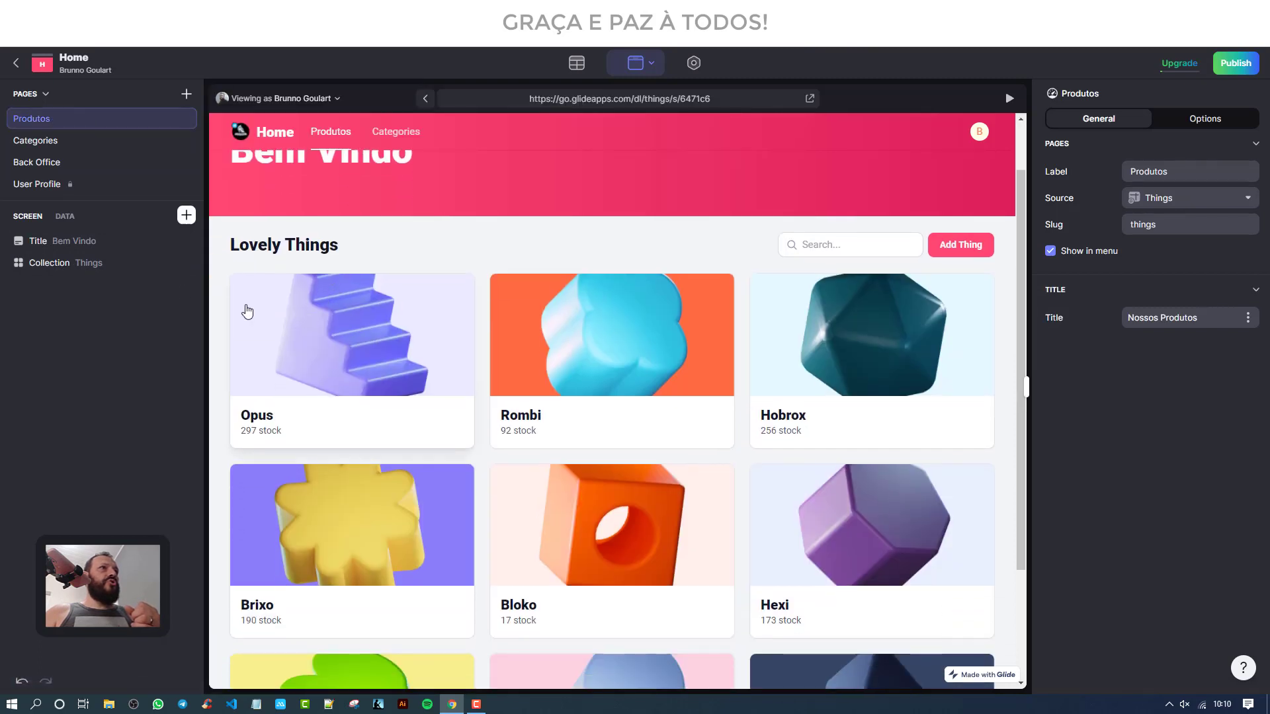
left_click(88, 266)
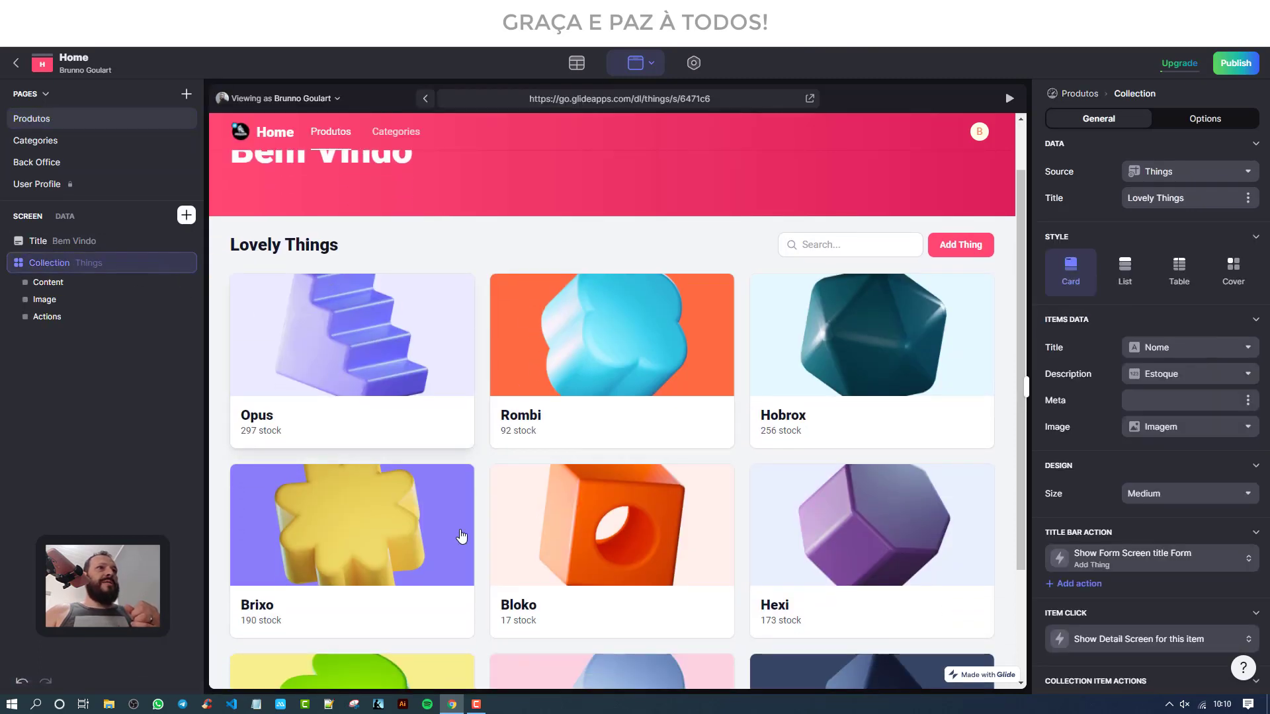
scroll(540, 381, "down", 2)
scroll(431, 323, "up", 4)
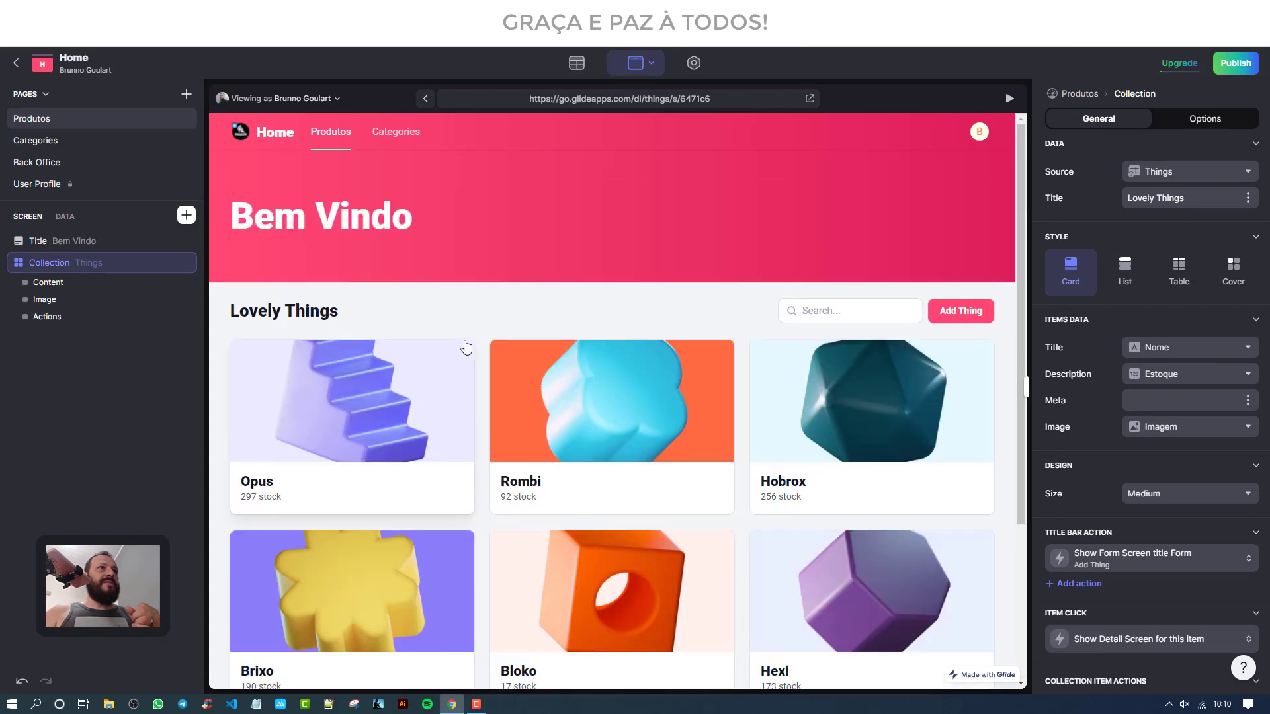
Step: Examine the columns of the Things, Users and Categories tables in the data editor
left_click(577, 63)
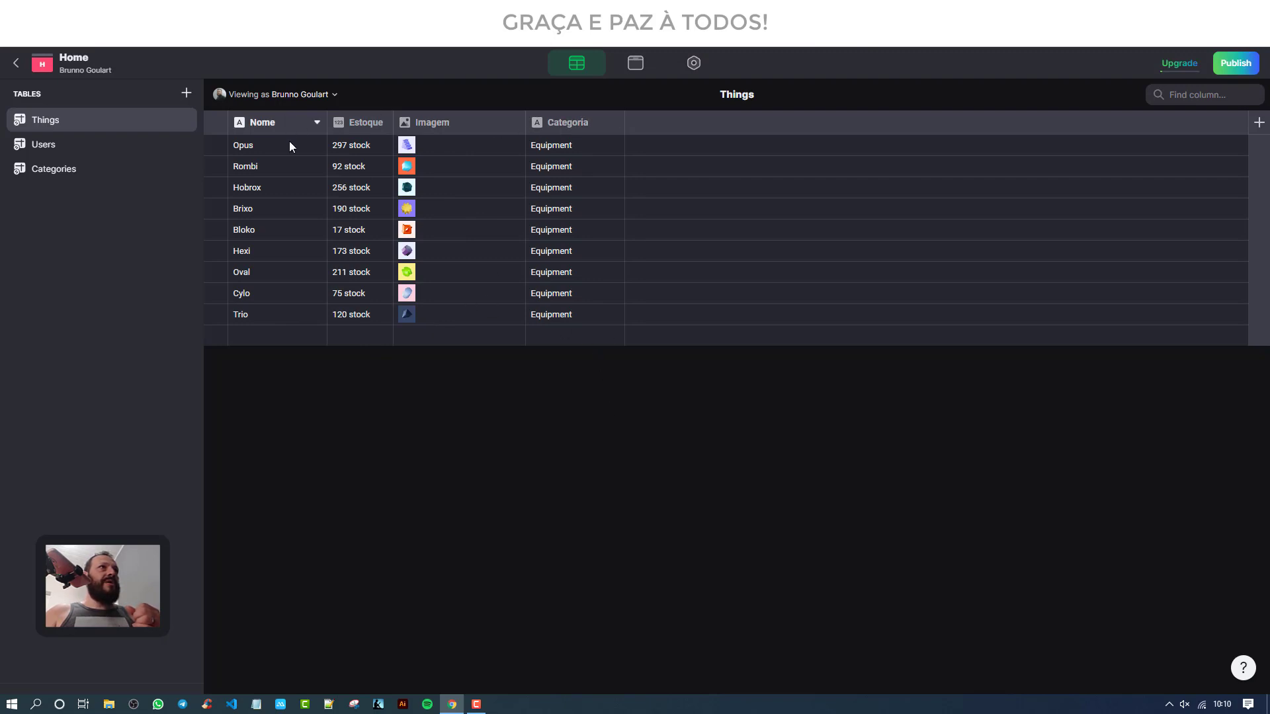
left_click(76, 147)
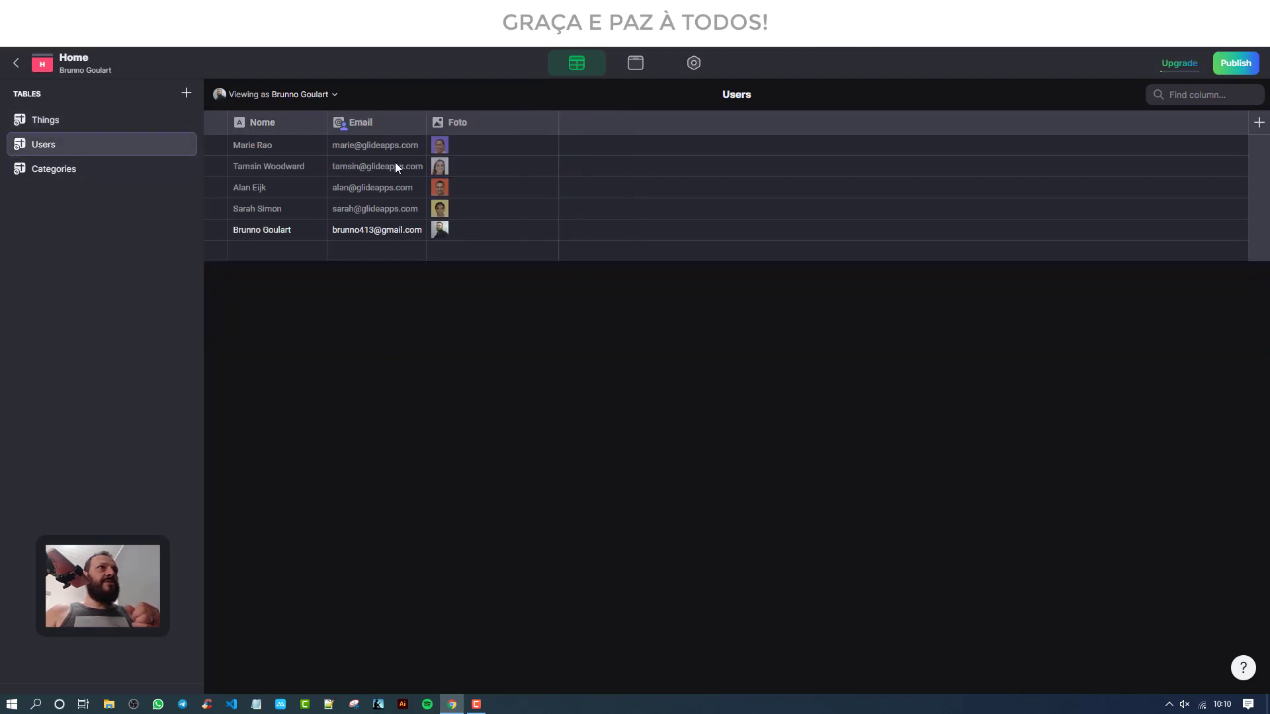
left_click(129, 169)
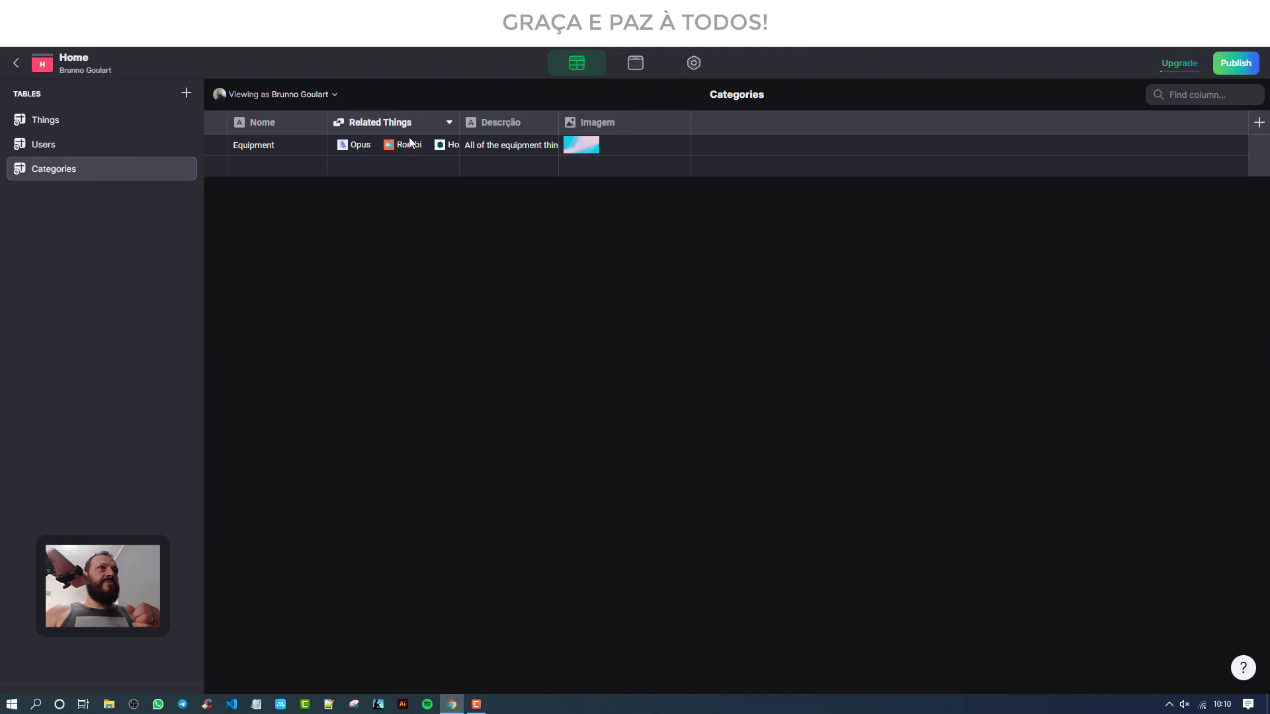
Step: Return to the layout editor and show the settings of the Bem Vindo title component
left_click(637, 65)
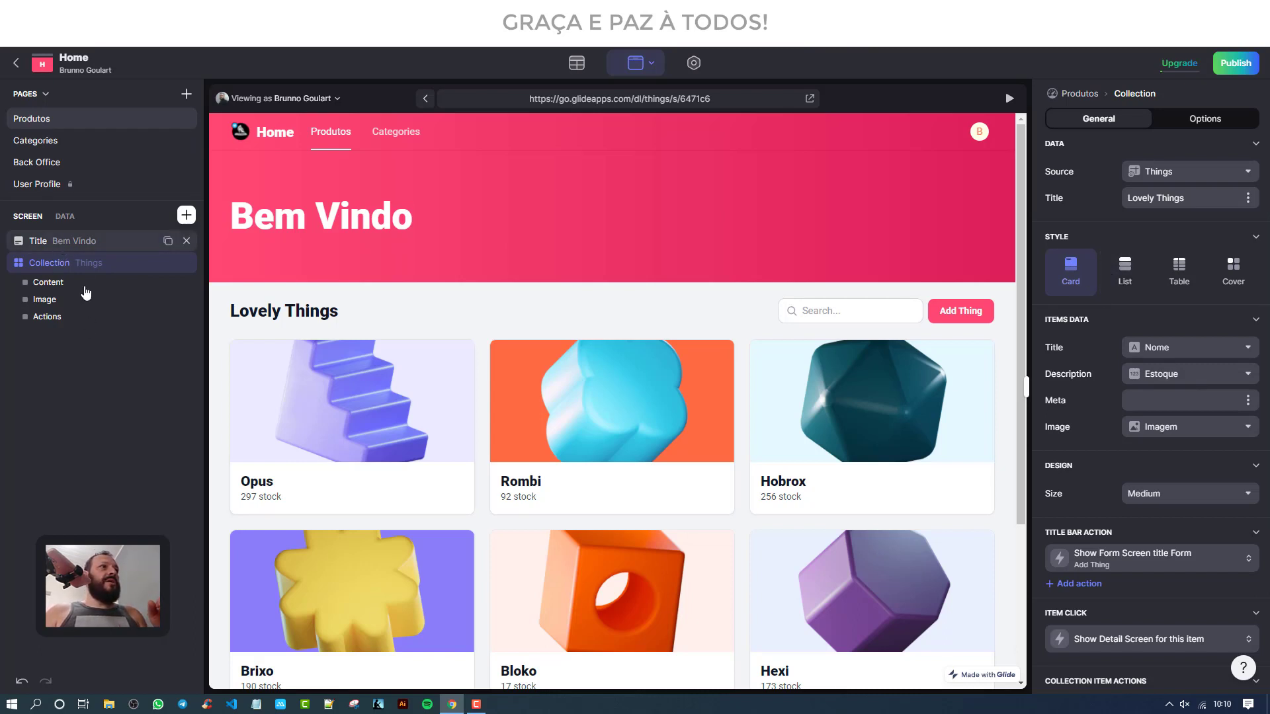
left_click(58, 244)
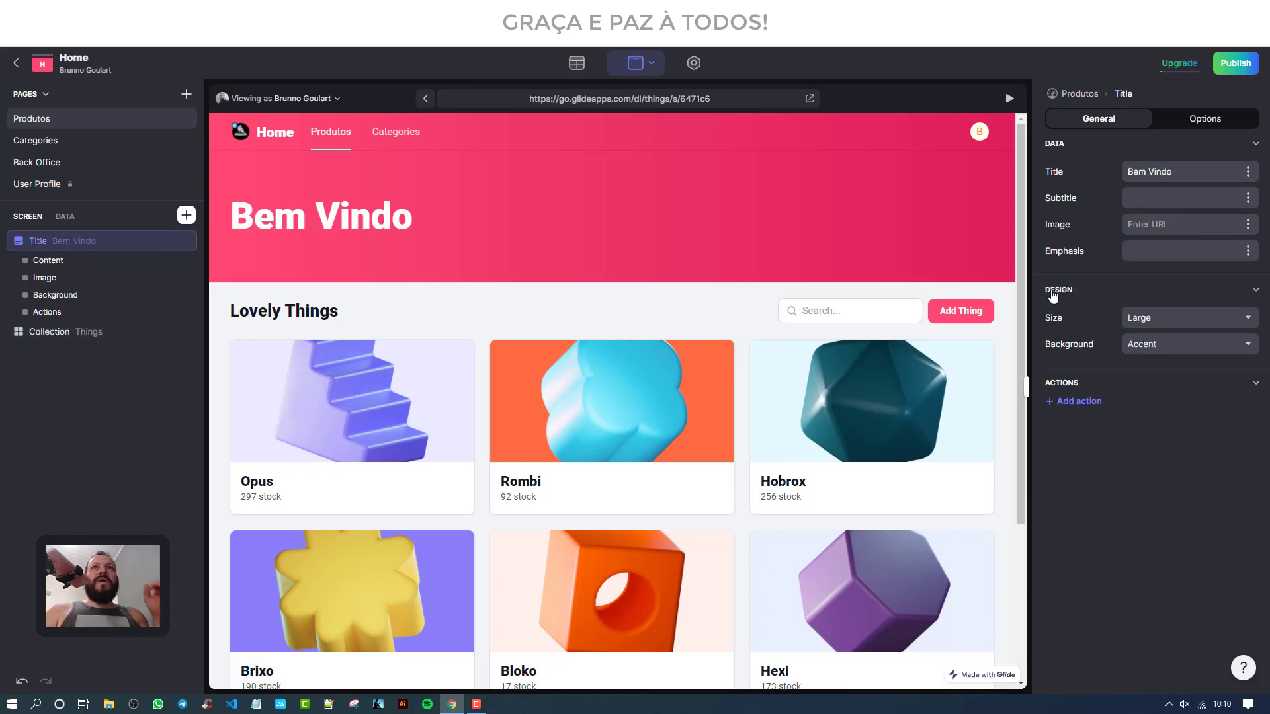
Step: Try "teste" as the emphasis text of the Bem Vindo title and clear it again
left_click(1180, 171)
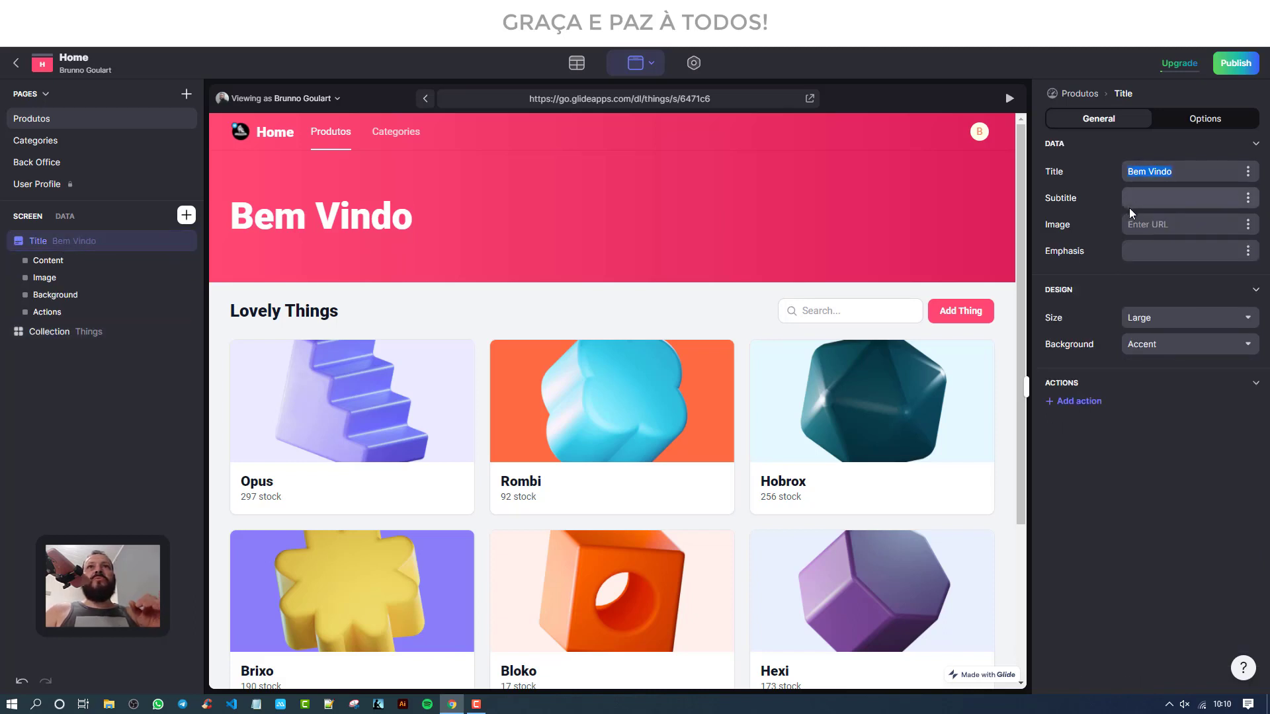
left_click(1161, 212)
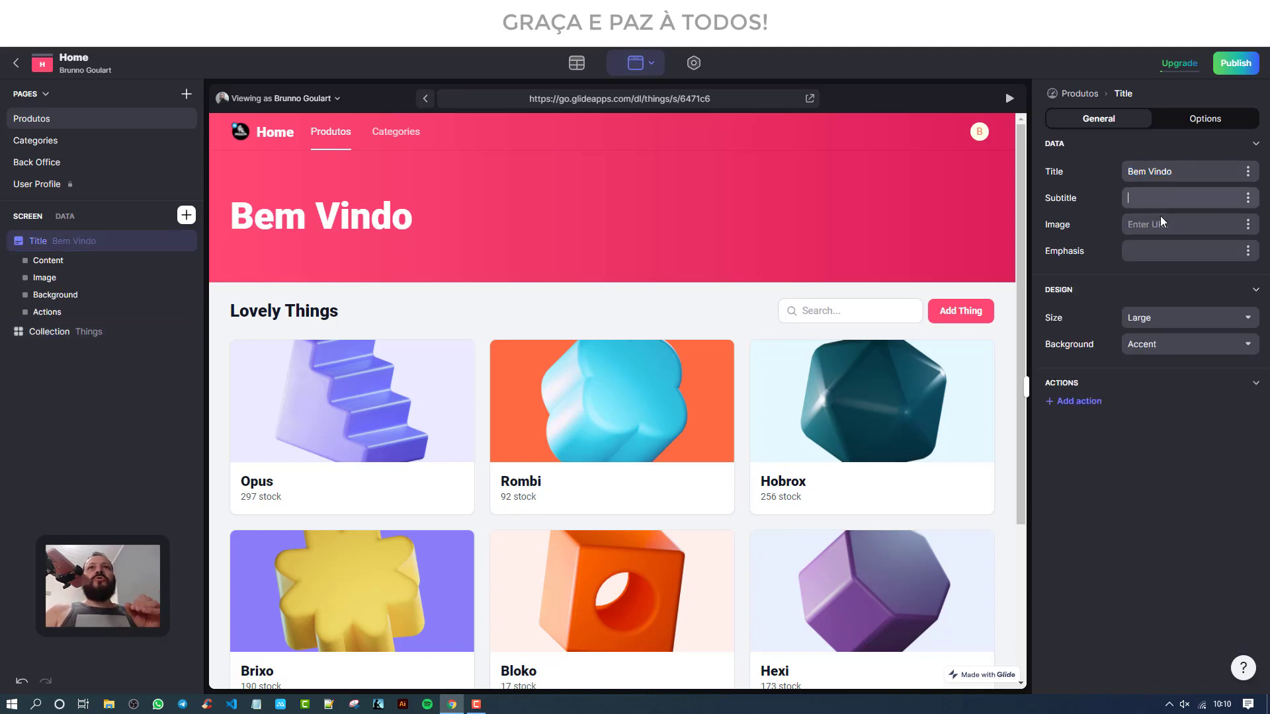
left_click(1156, 250)
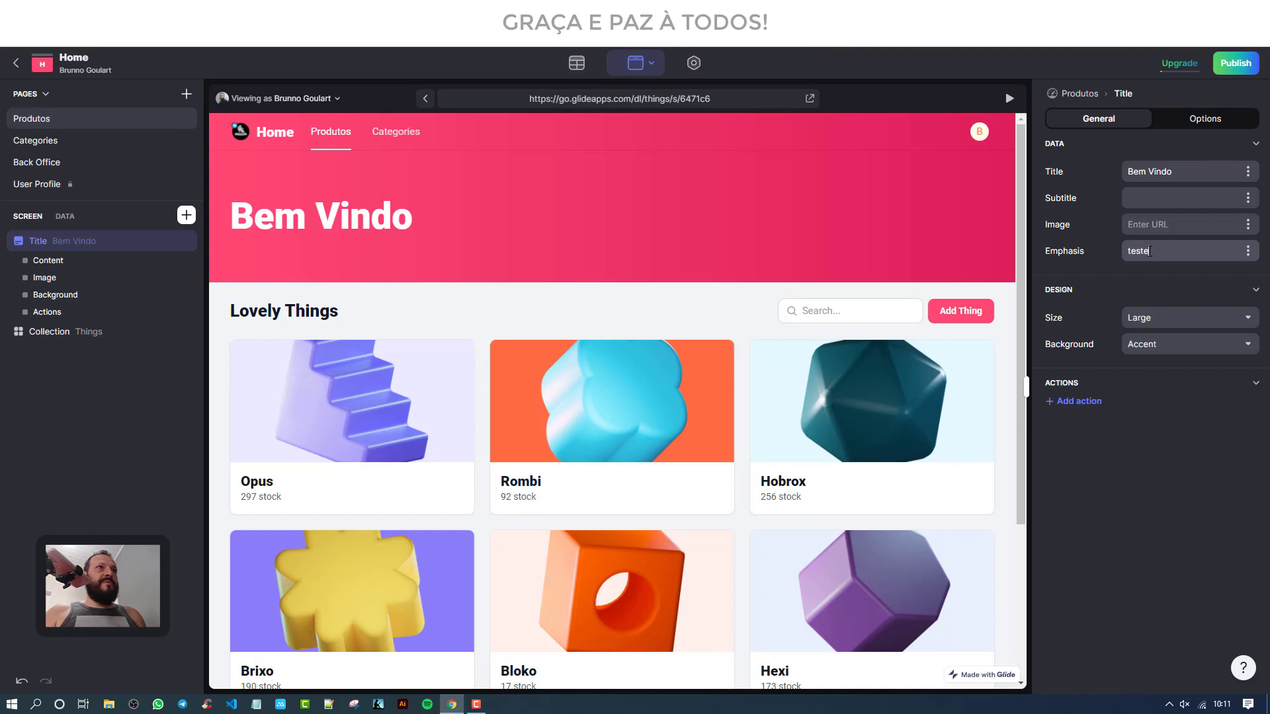
left_click_drag(1161, 254, 1113, 252)
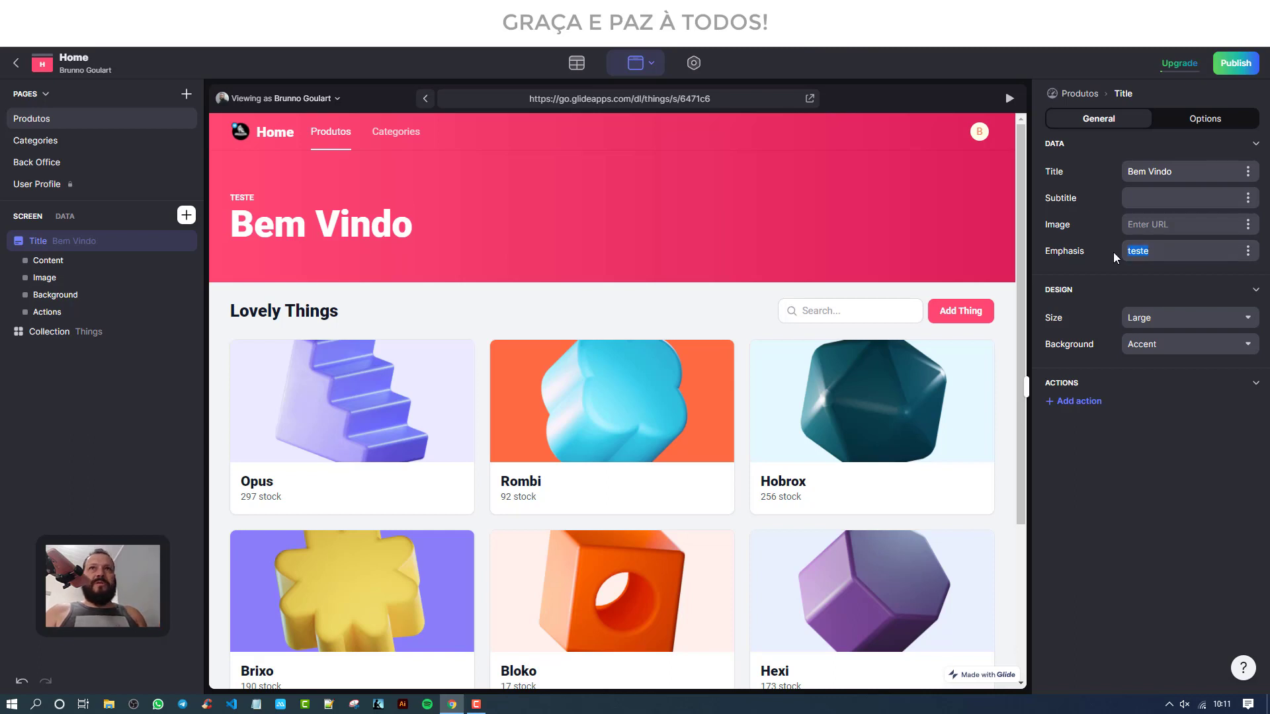
key("BackSpace")
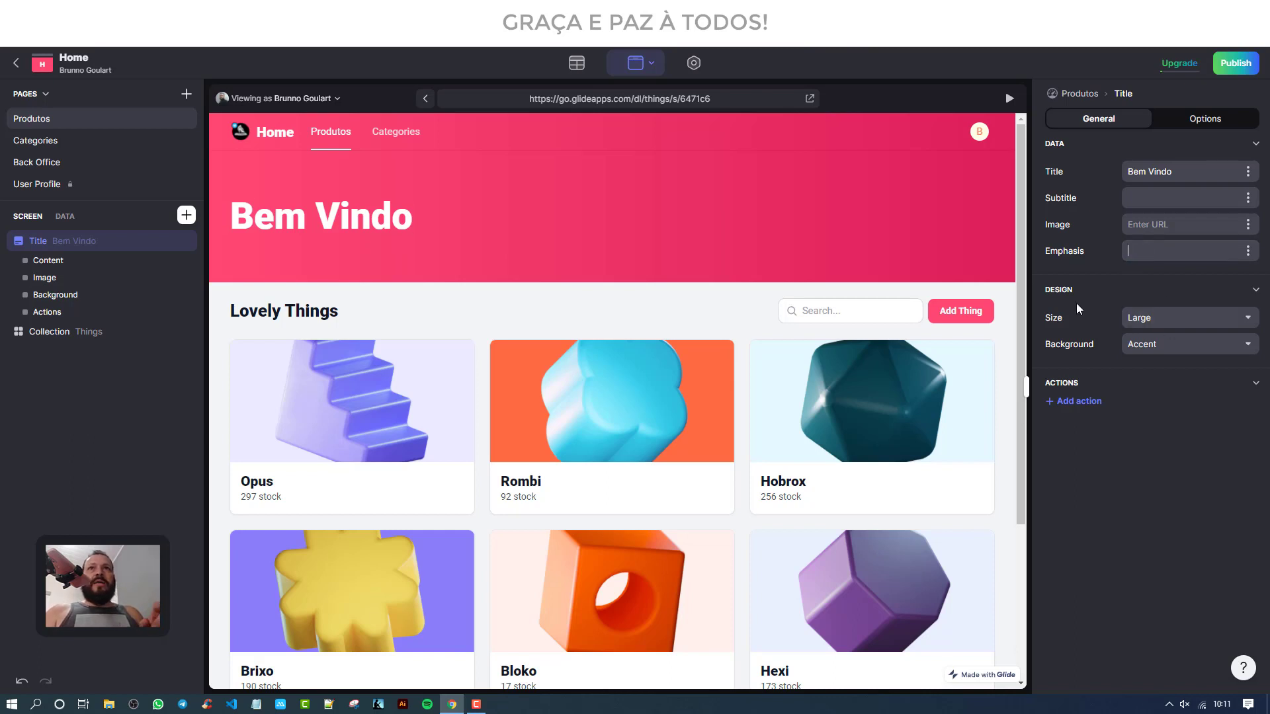
Step: Try the Small, Medium, Large and XLarge sizes on the Bem Vindo title and set its size to Small
left_click(1164, 320)
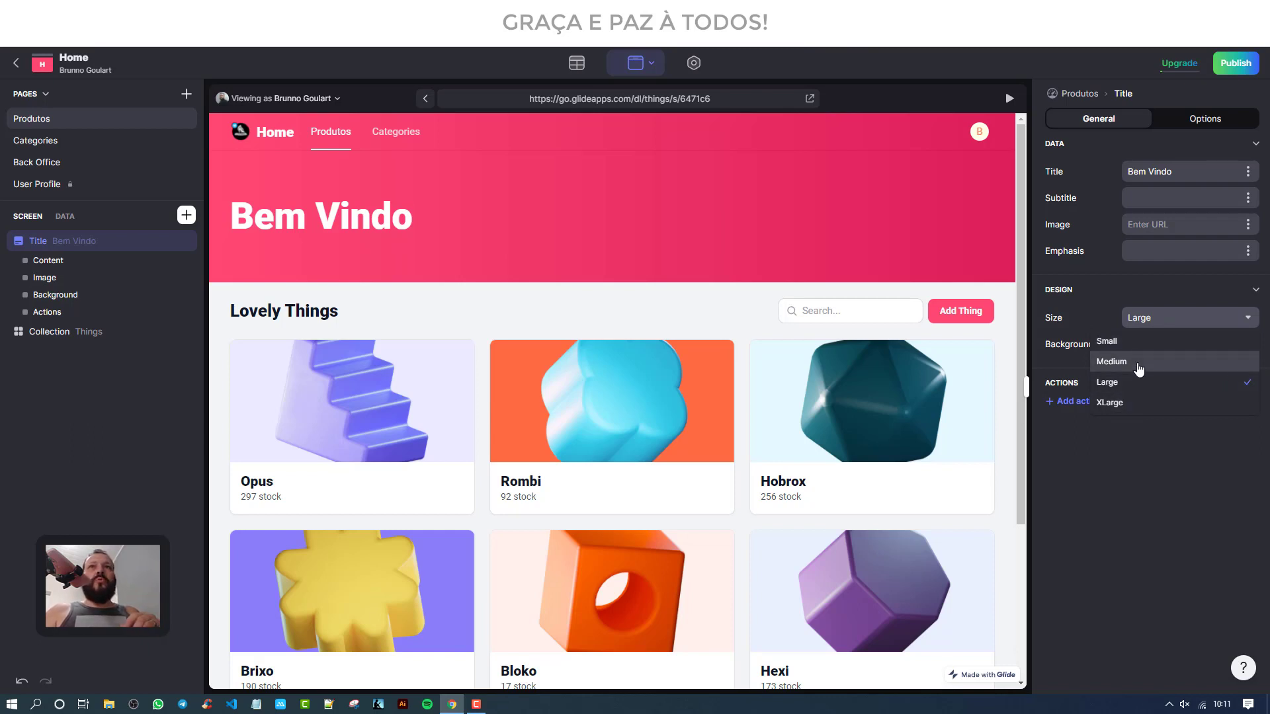
left_click(1135, 341)
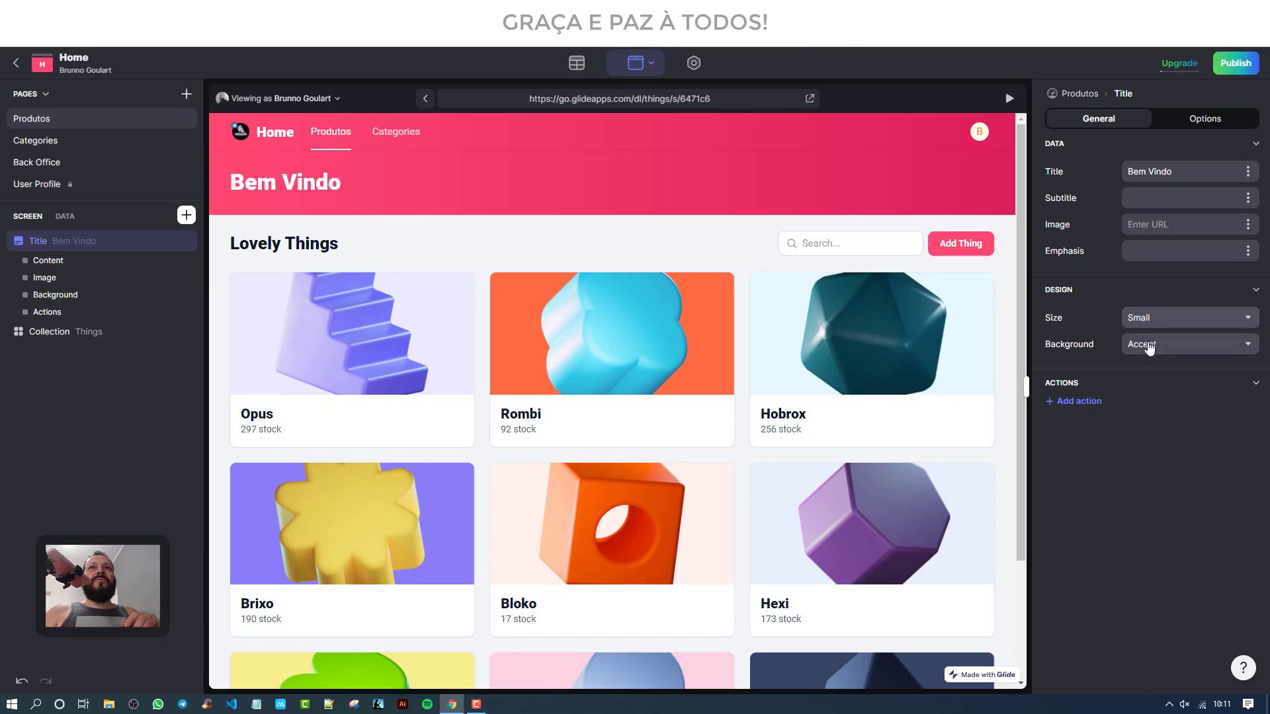
left_click(1150, 321)
left_click(1149, 364)
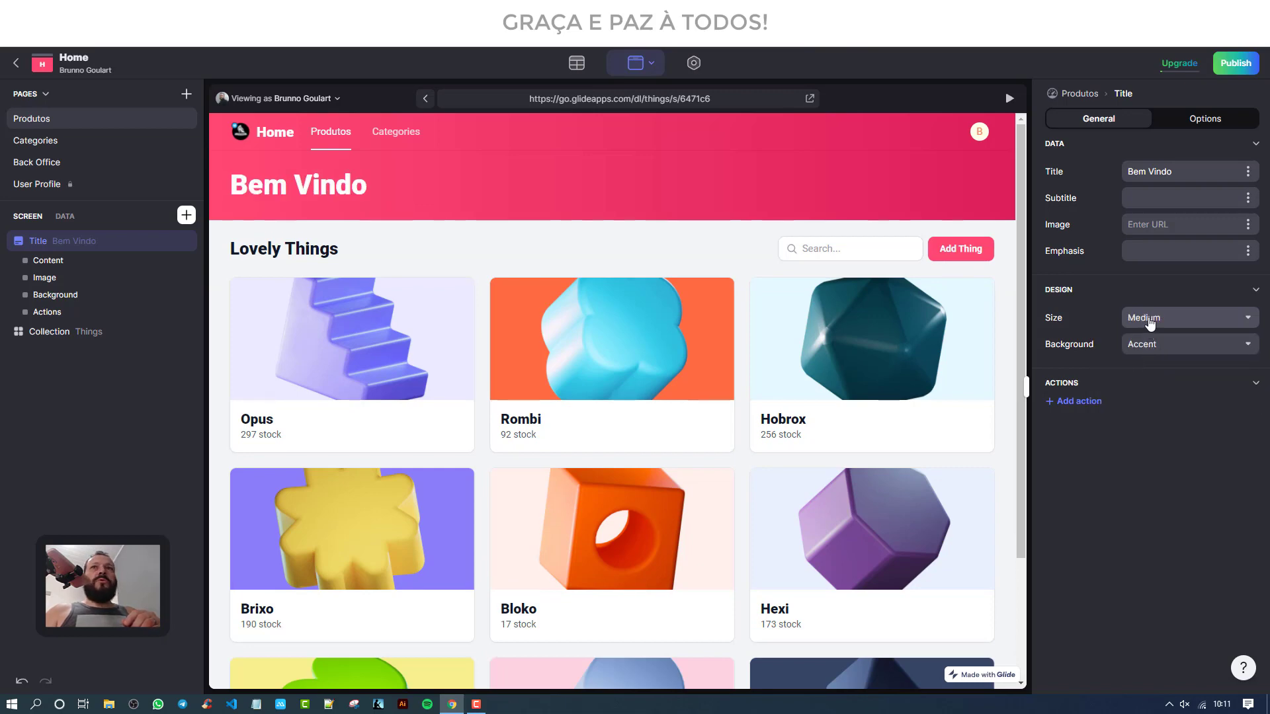
left_click(1153, 320)
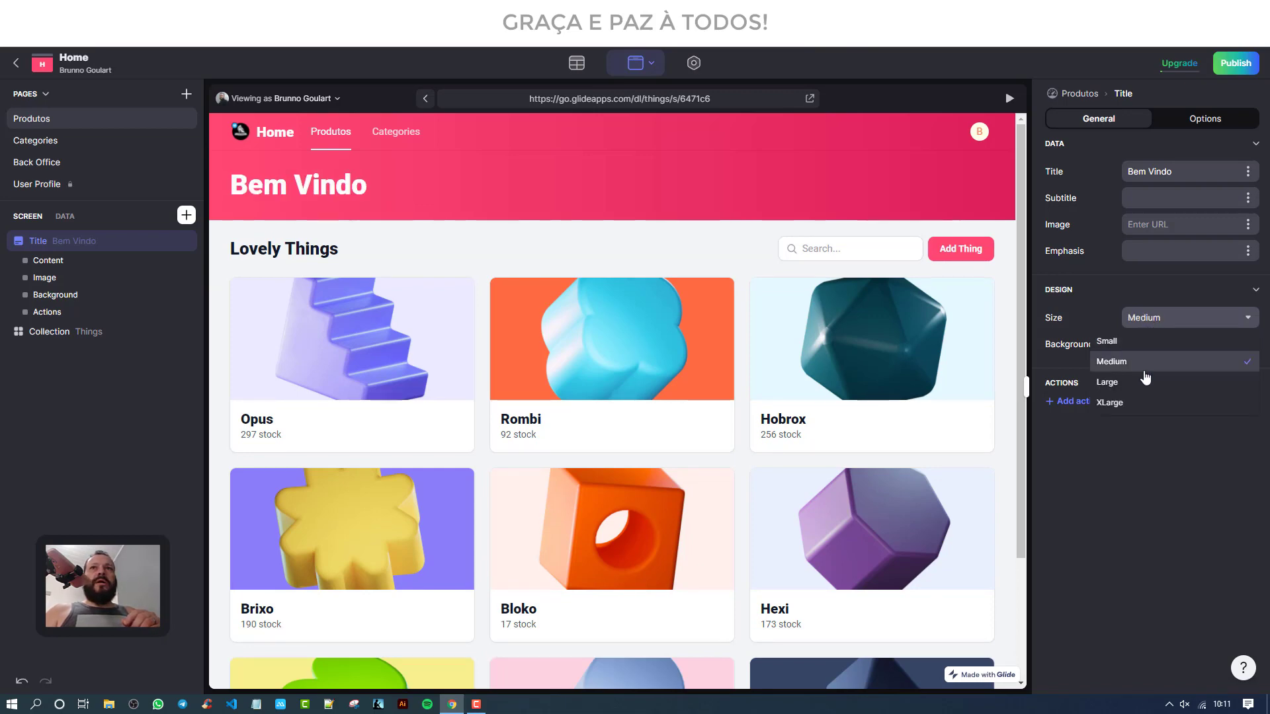
left_click(1145, 383)
left_click(1148, 330)
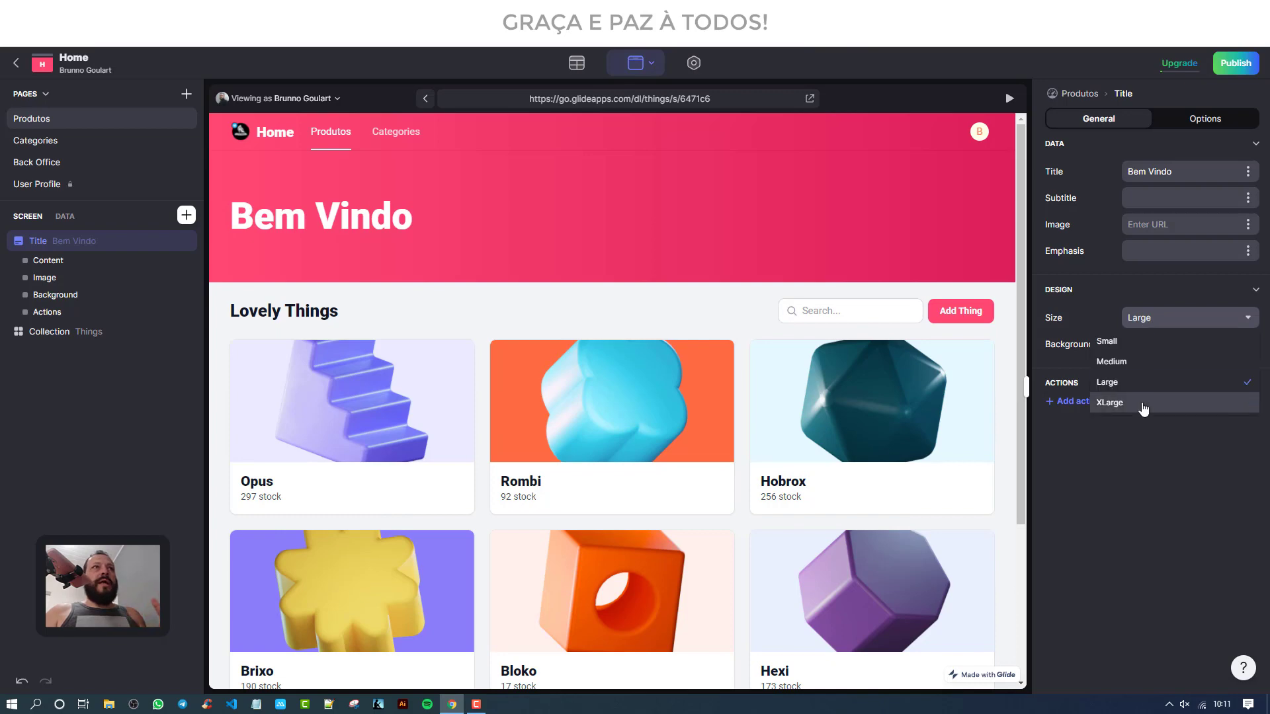
left_click(1143, 404)
left_click(1144, 323)
left_click(1141, 340)
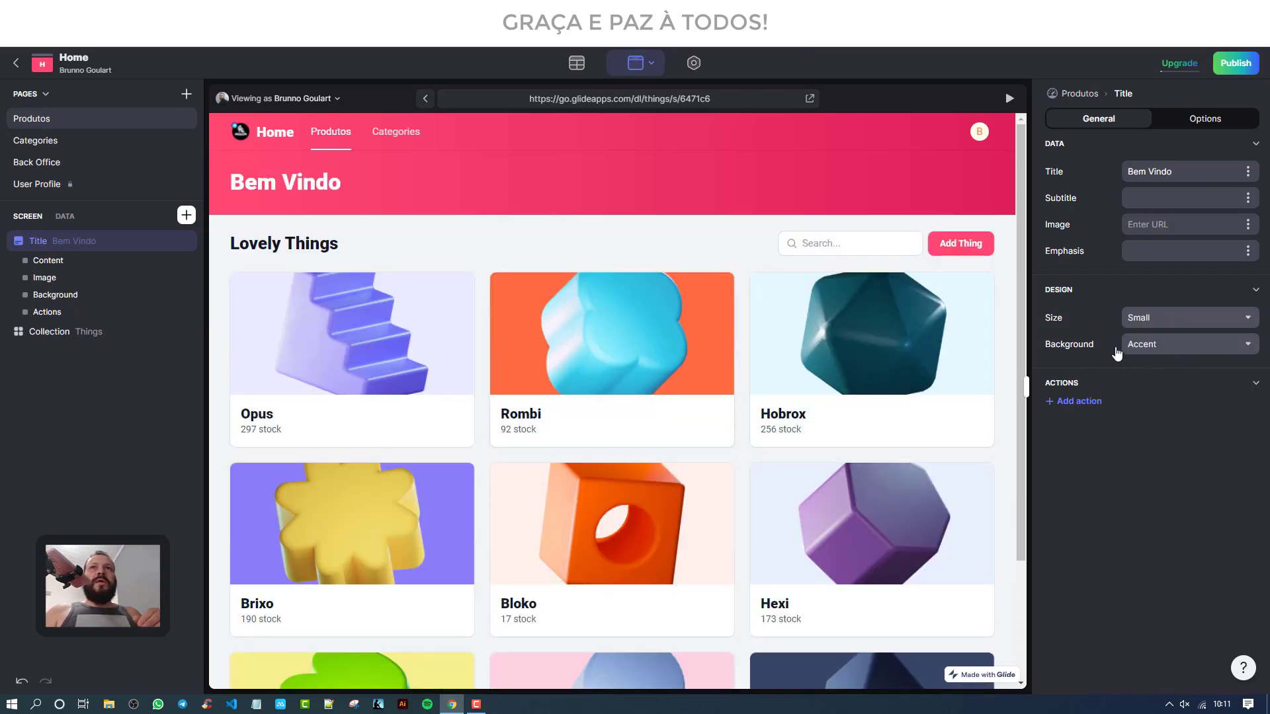
Step: Try the Card, Dark, Highlight and Image backgrounds on the Bem Vindo title
left_click(1149, 346)
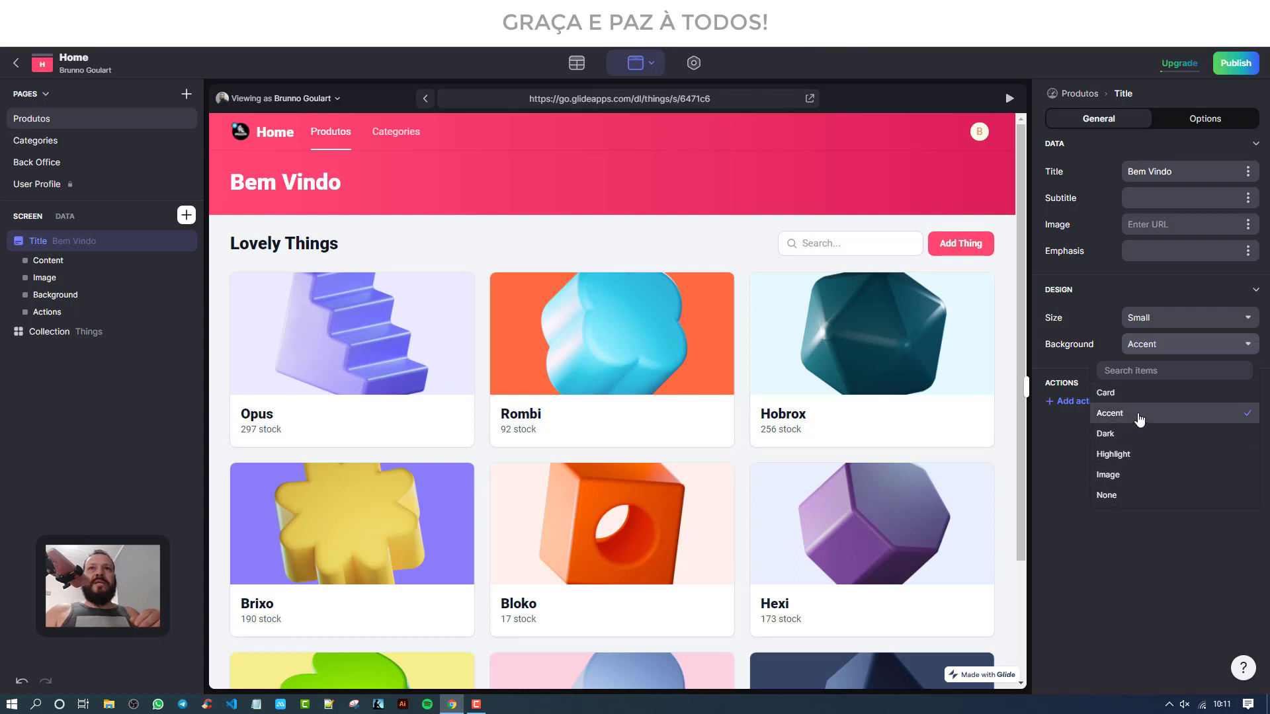
left_click(1137, 392)
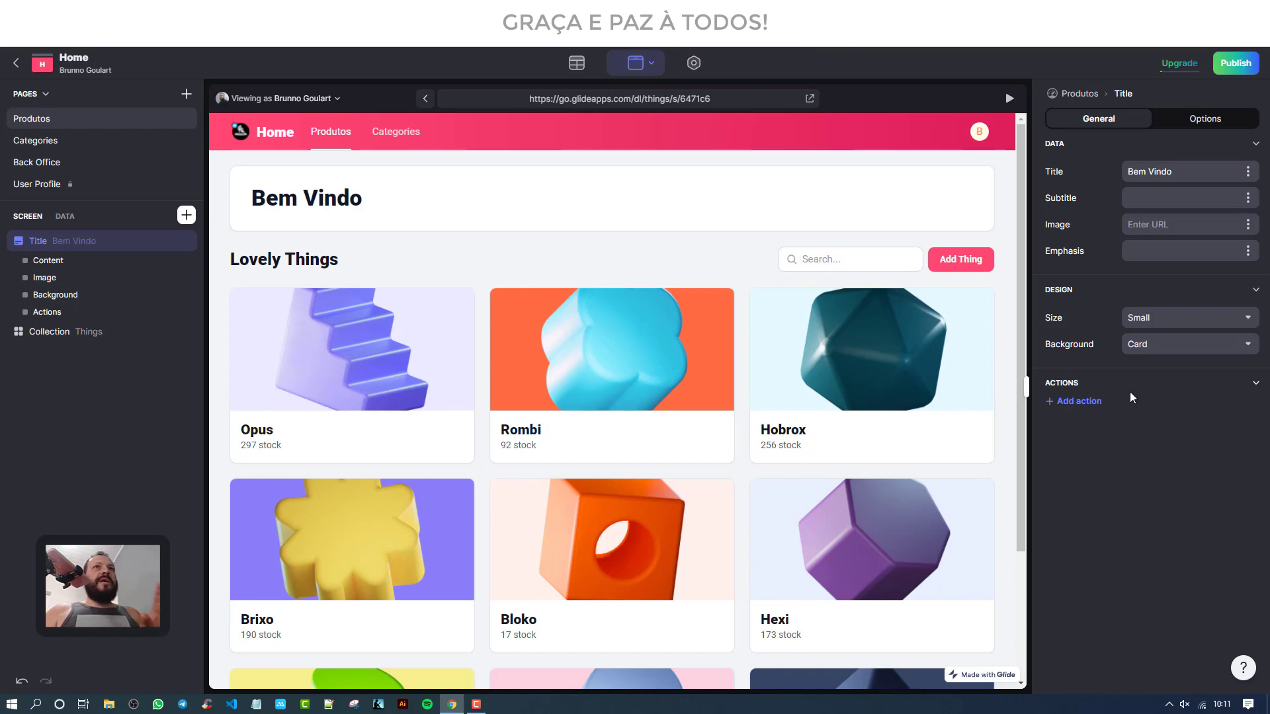
left_click(1142, 352)
left_click(1144, 427)
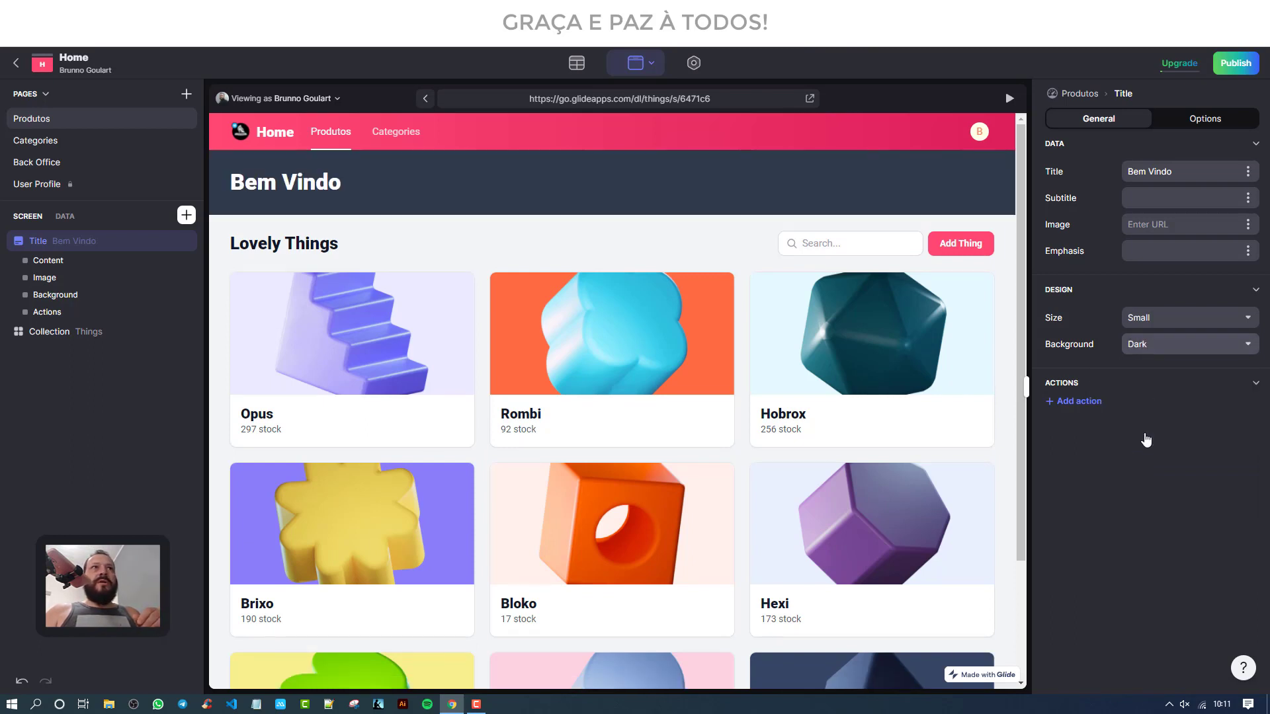
left_click(1137, 353)
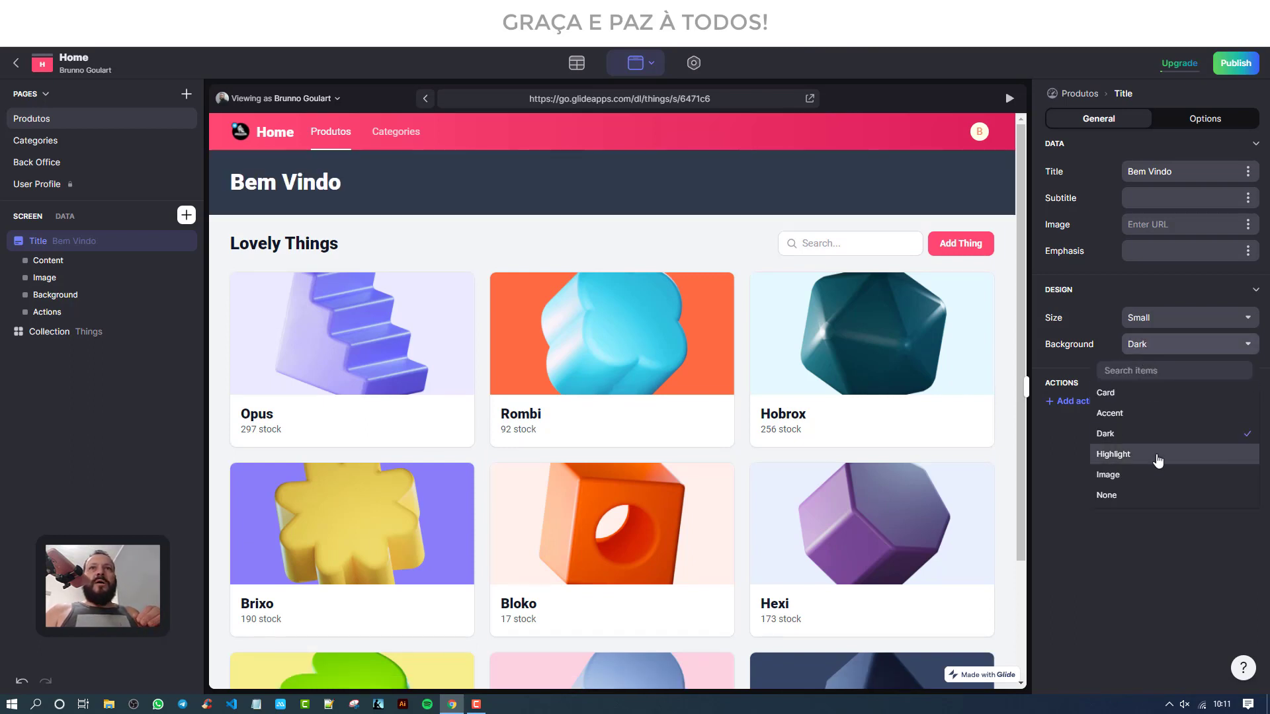
left_click(1154, 455)
left_click(1145, 344)
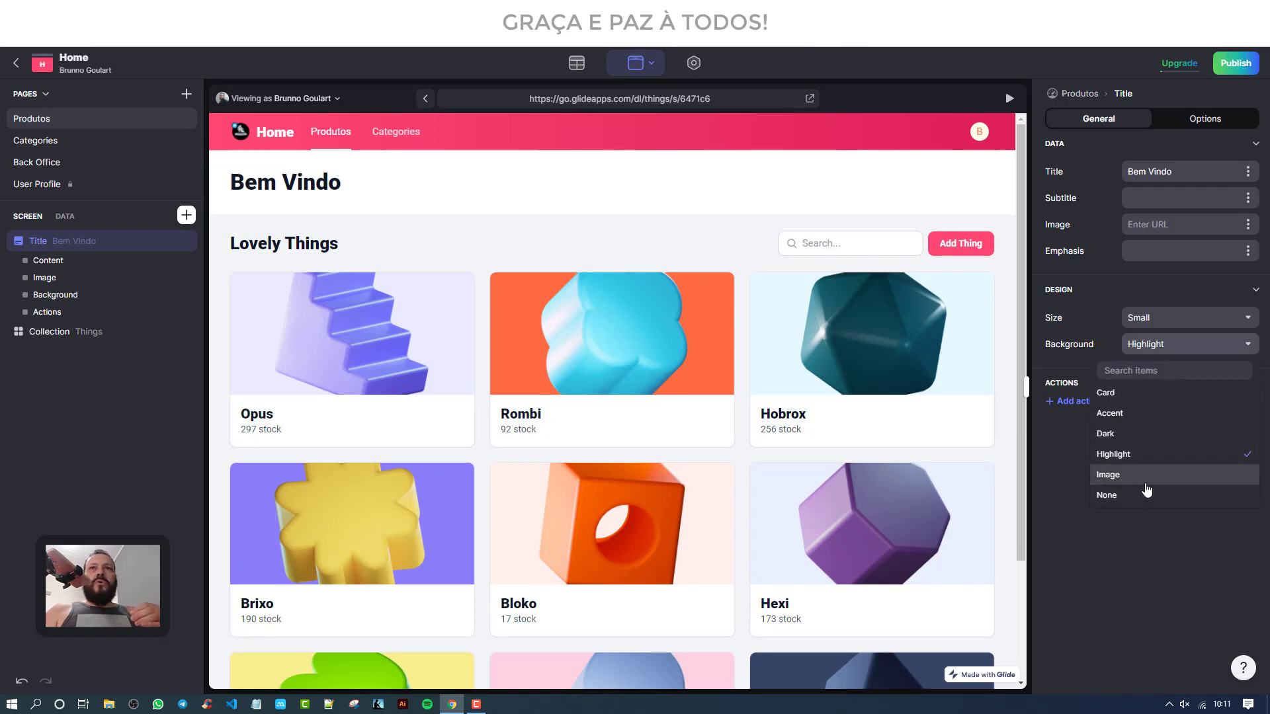
left_click(1145, 480)
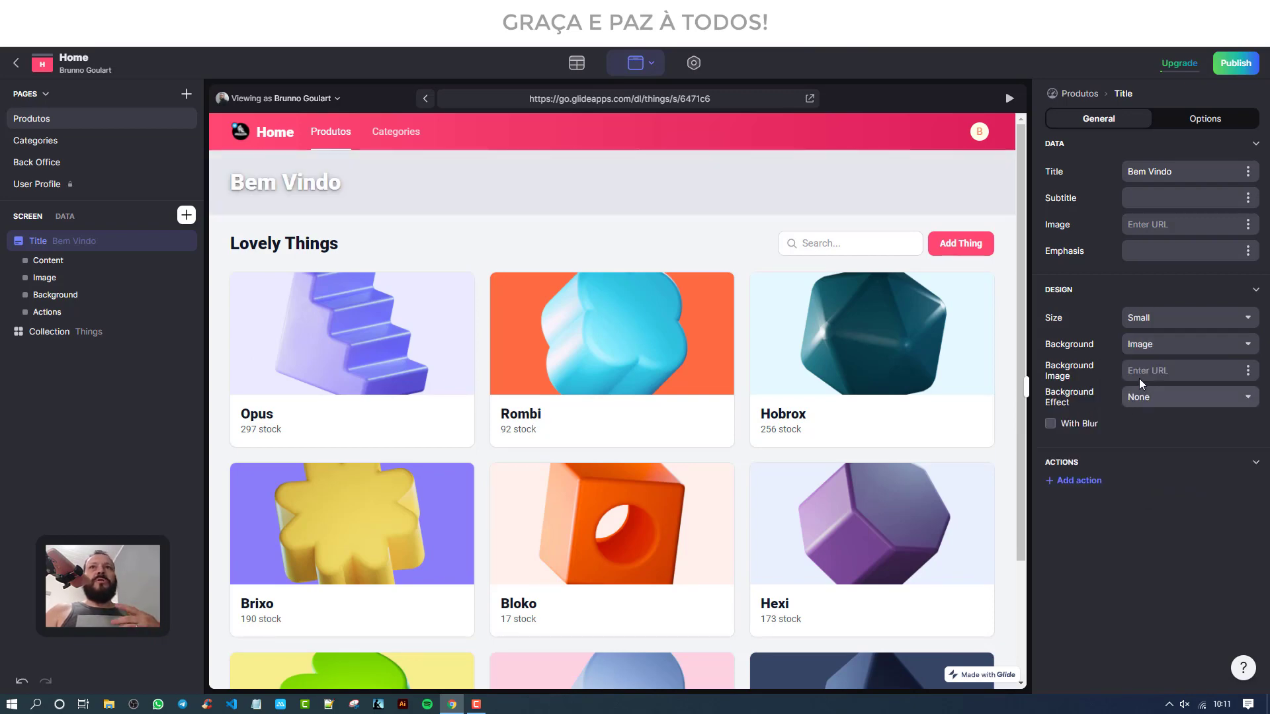
Step: Try the Bem Vindo title with its background set to None and restore the Accent background
left_click(1143, 321)
left_click(1143, 320)
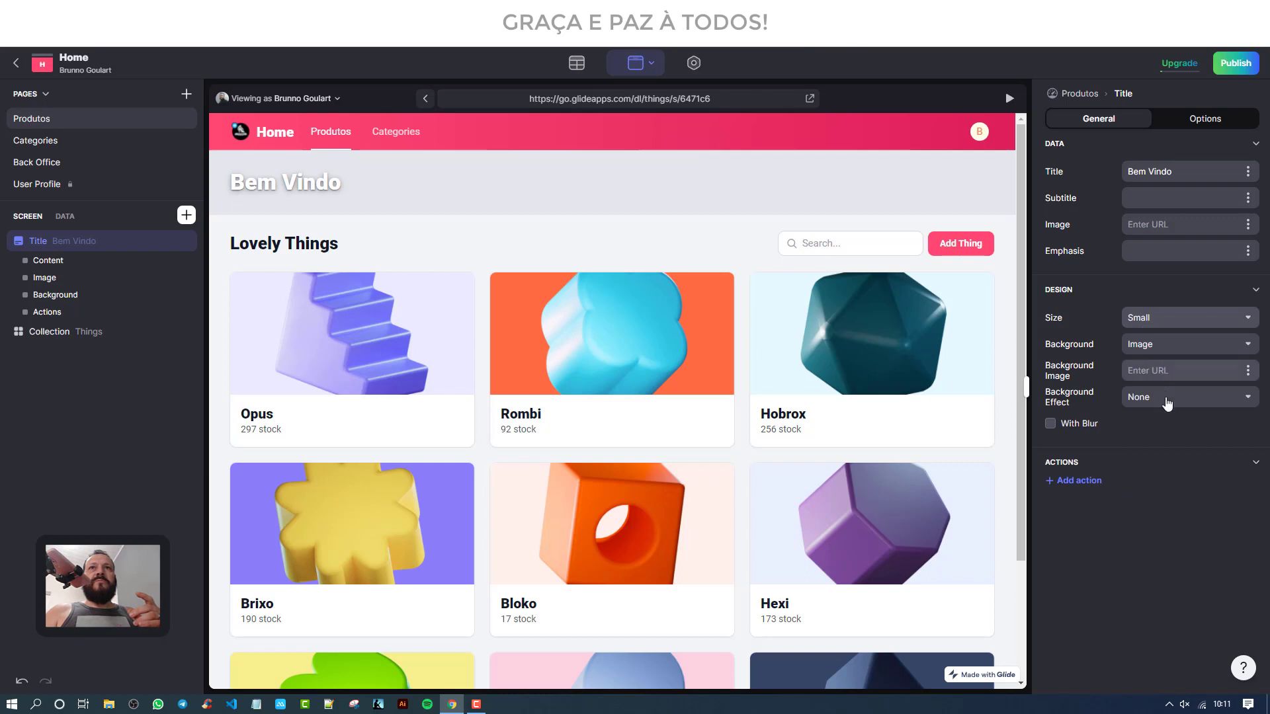
left_click(1154, 348)
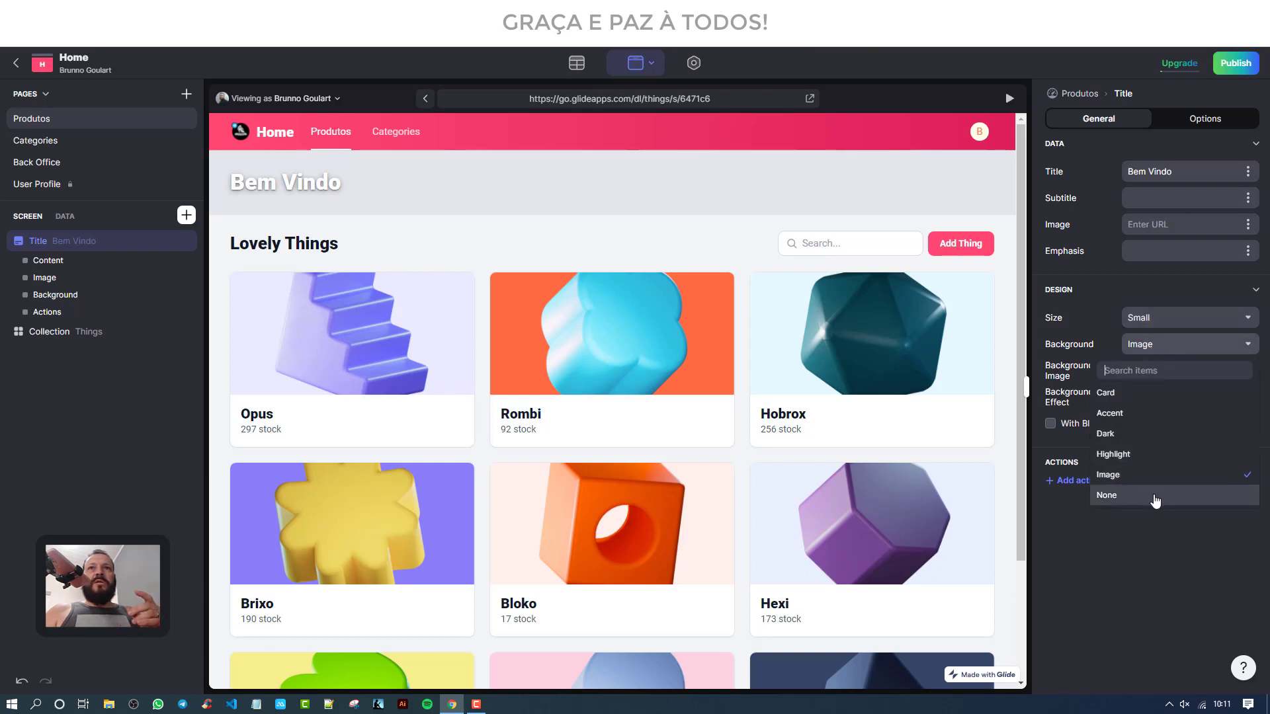
left_click(1141, 494)
left_click(1153, 322)
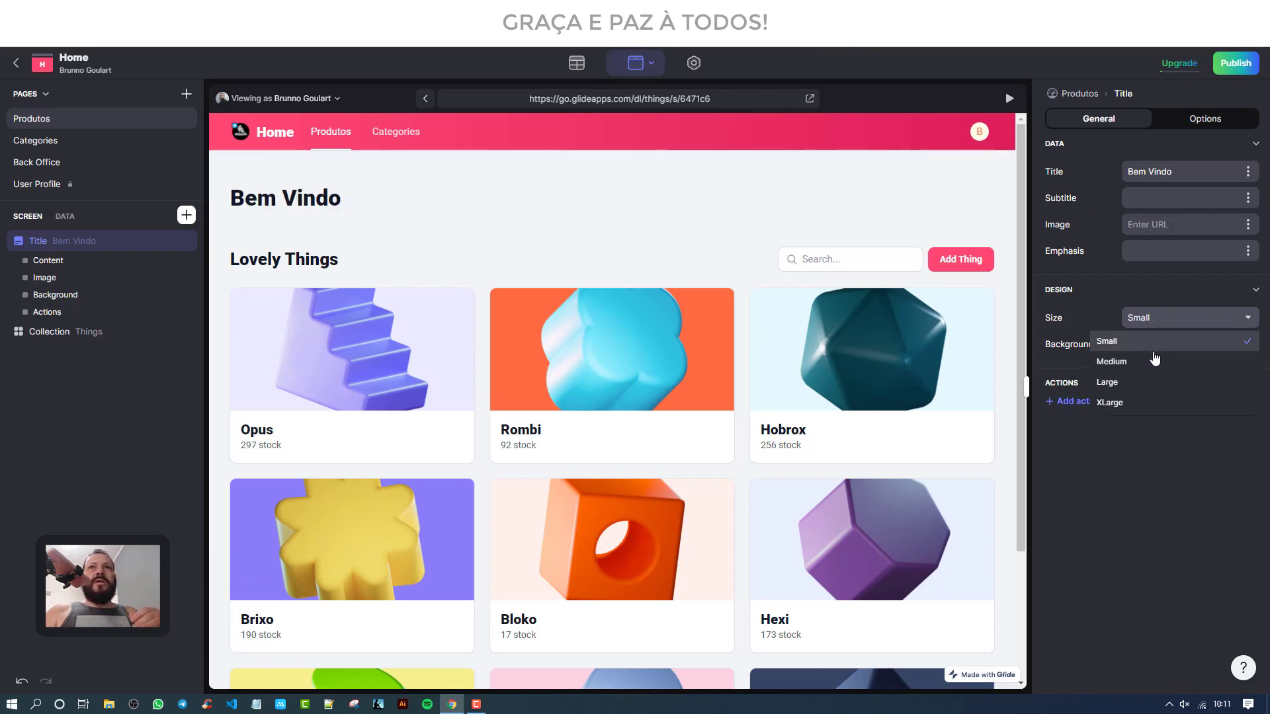
left_click(1153, 319)
left_click(1161, 351)
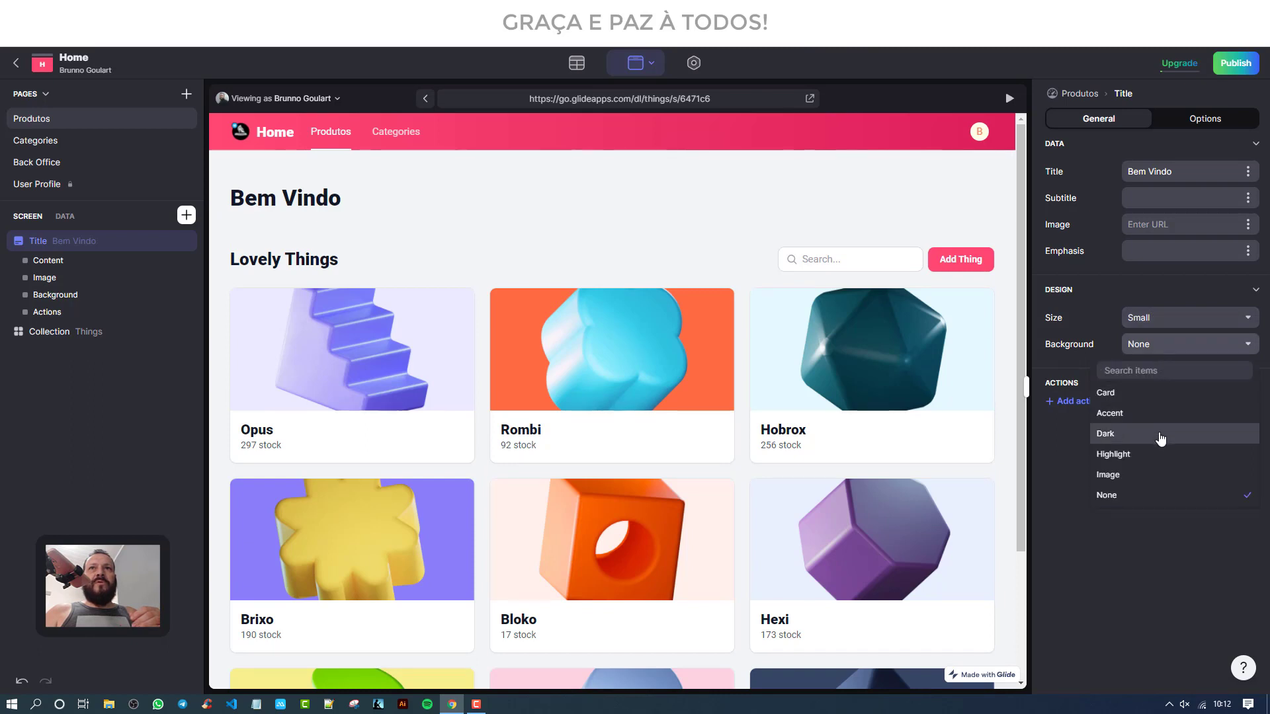
left_click(1155, 414)
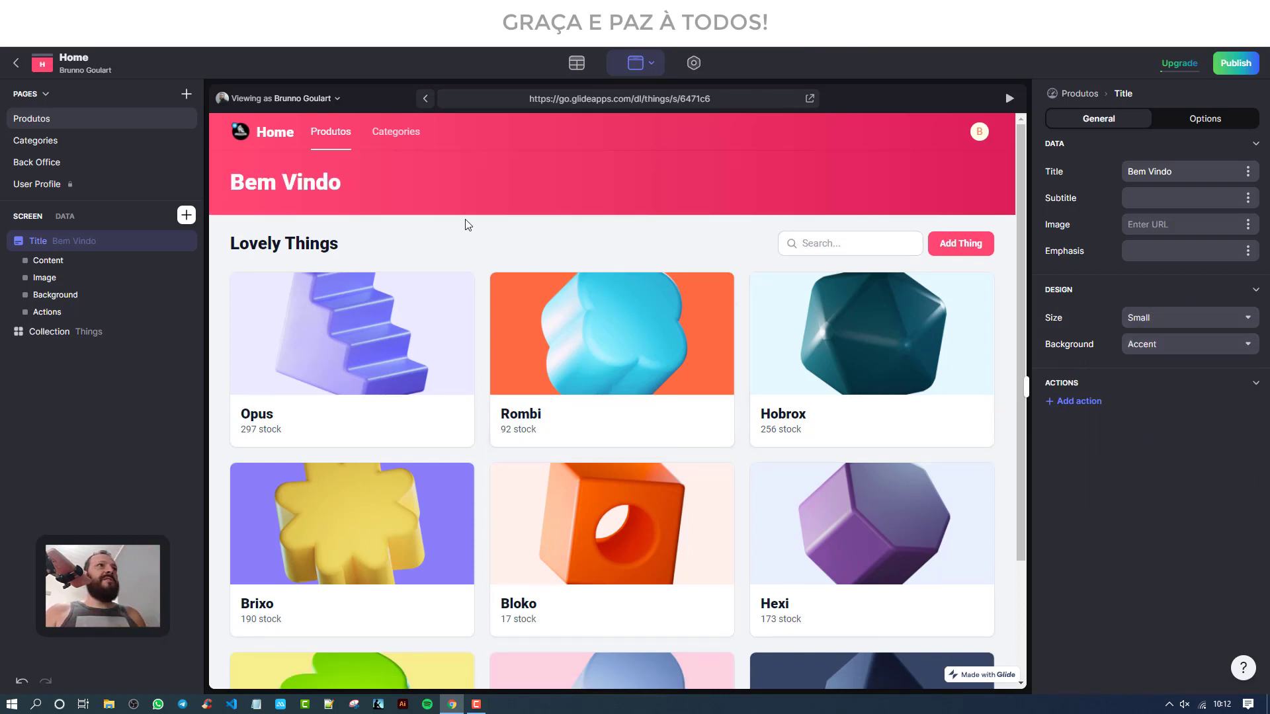
Step: Compare the Categories and Produtos pages in the app preview and view the User Profile page
left_click(395, 132)
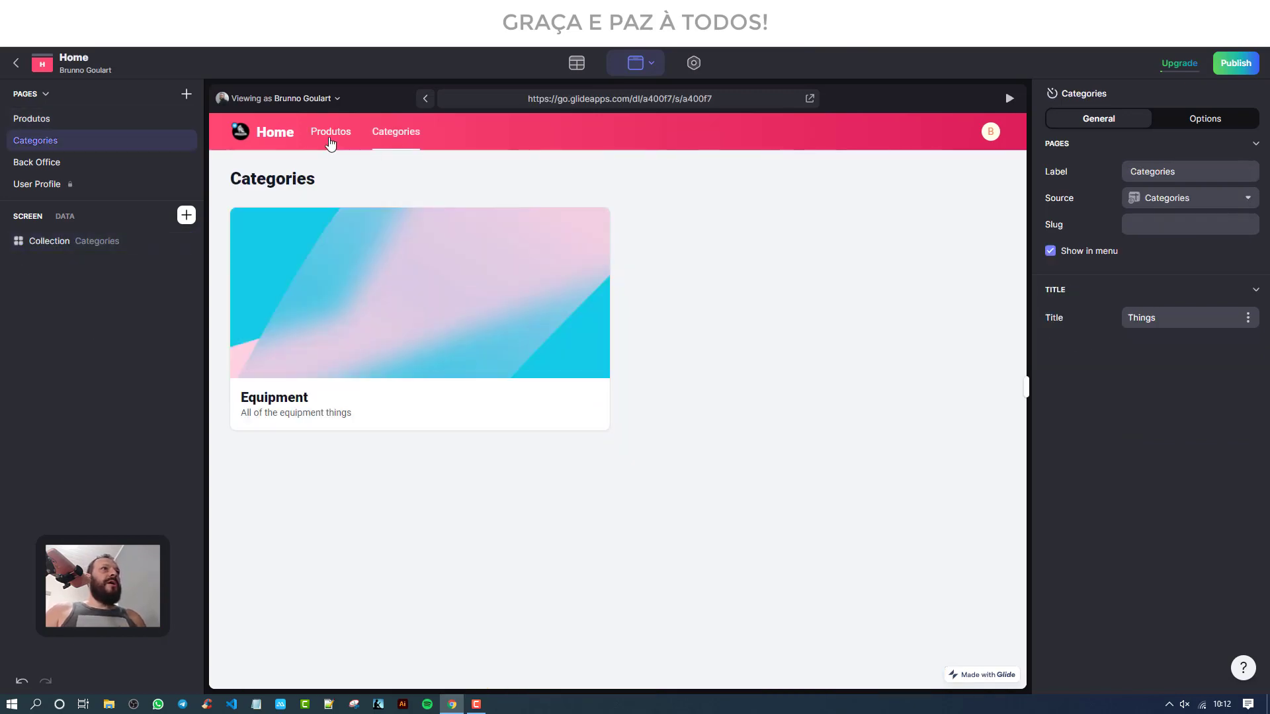
left_click(342, 138)
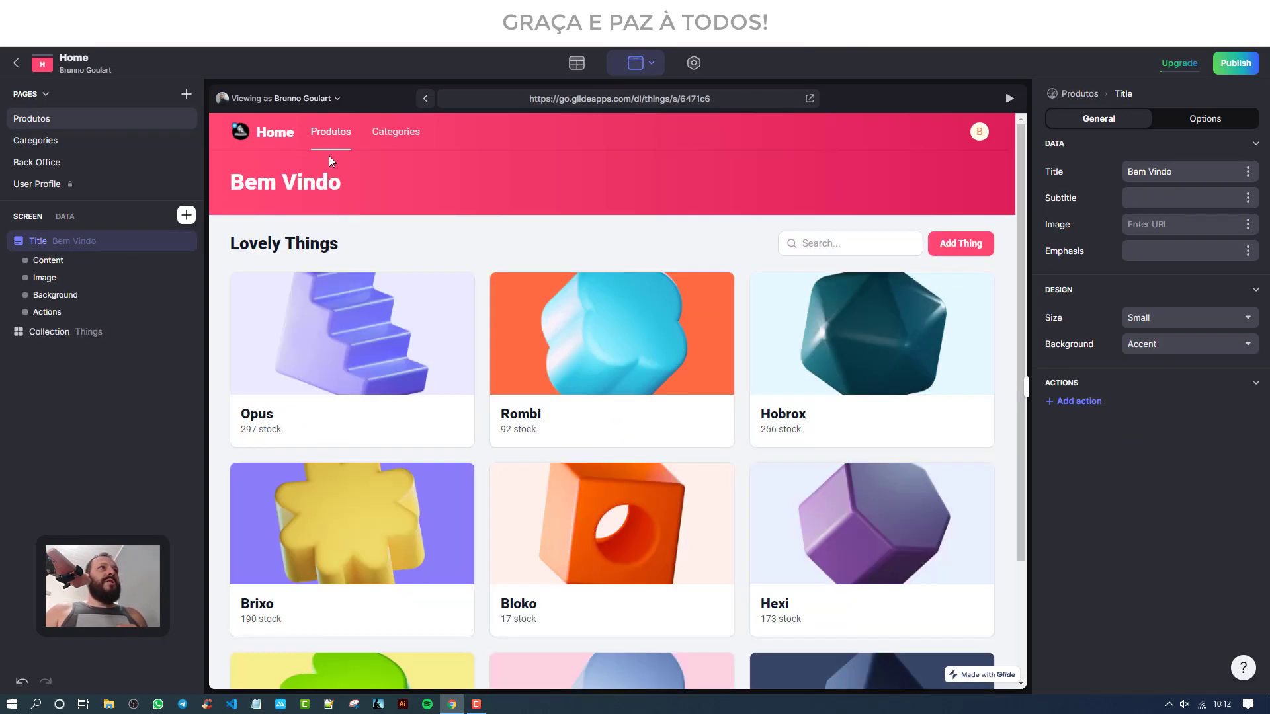
left_click(410, 147)
left_click(339, 142)
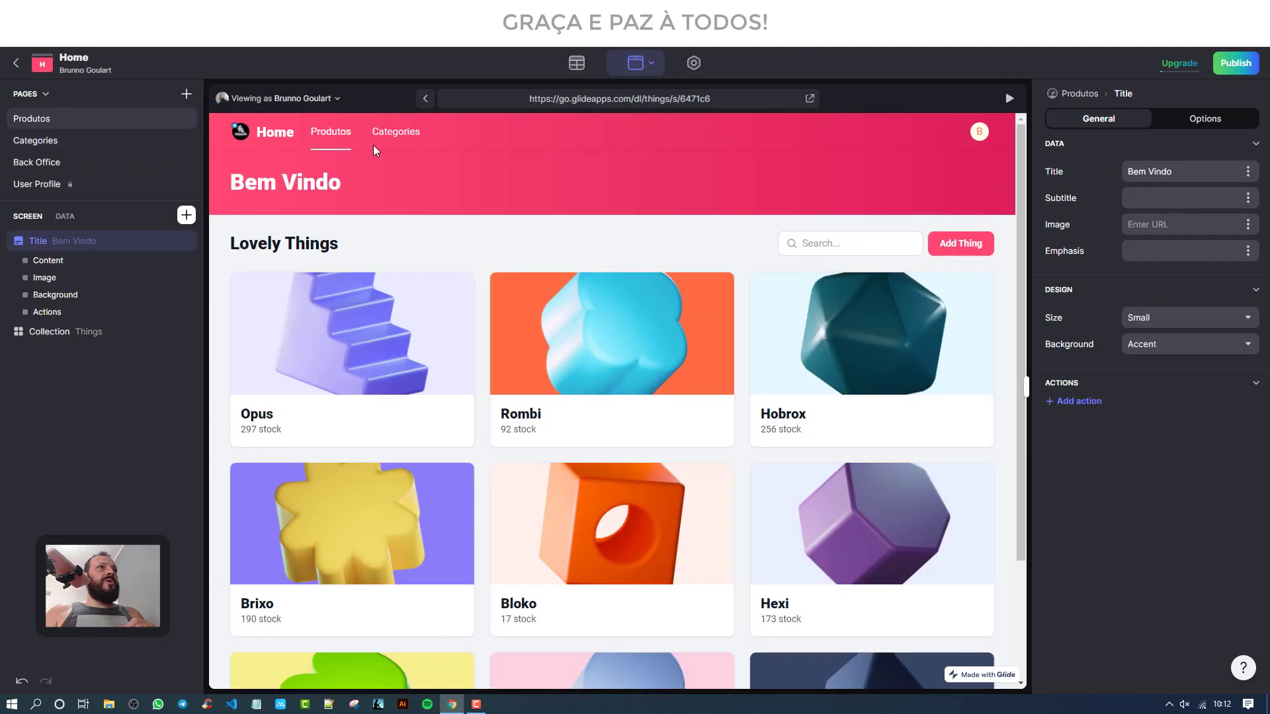
left_click(382, 151)
left_click(336, 144)
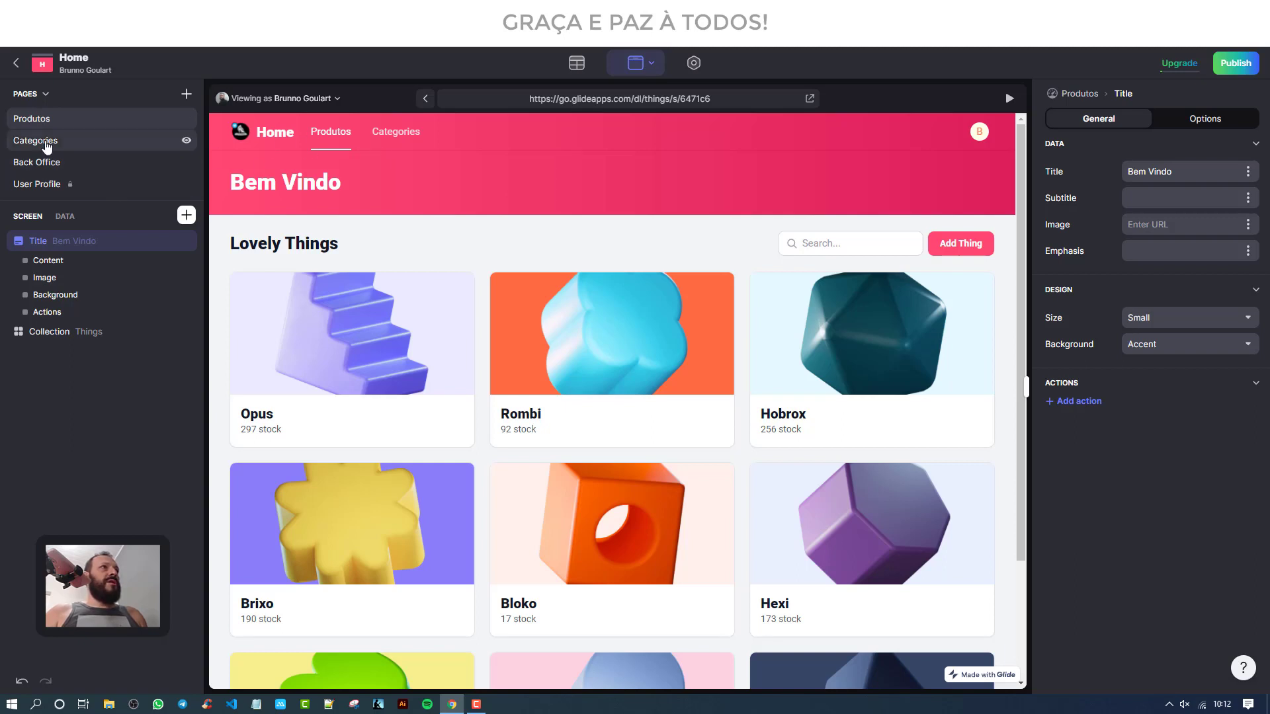
left_click(89, 187)
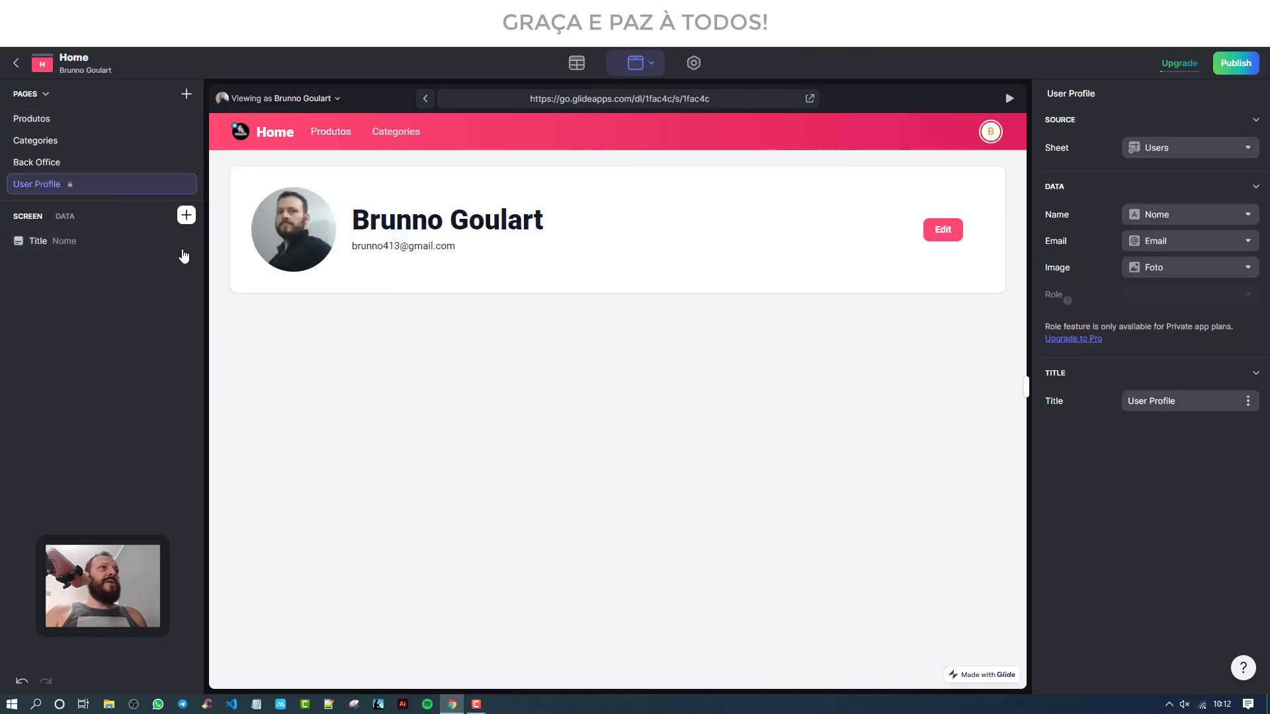
Step: Return to the Produtos page and review the general settings of the Things collection
left_click(73, 120)
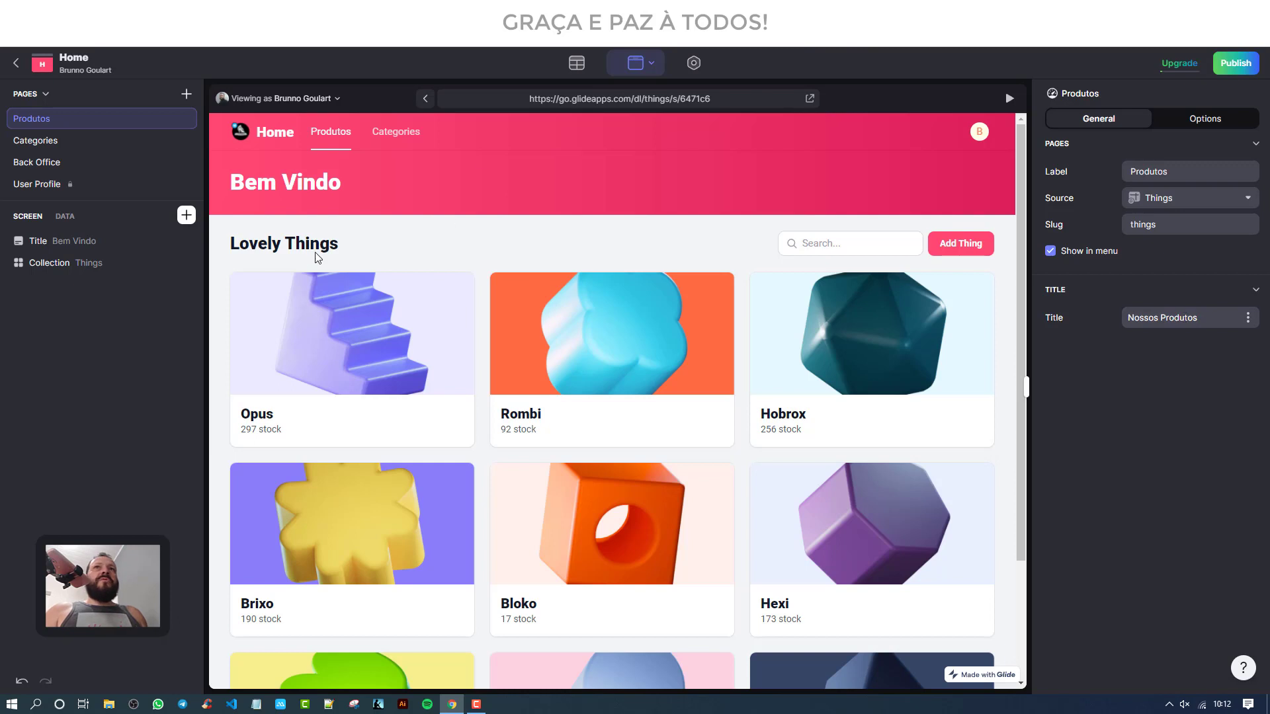
left_click(92, 266)
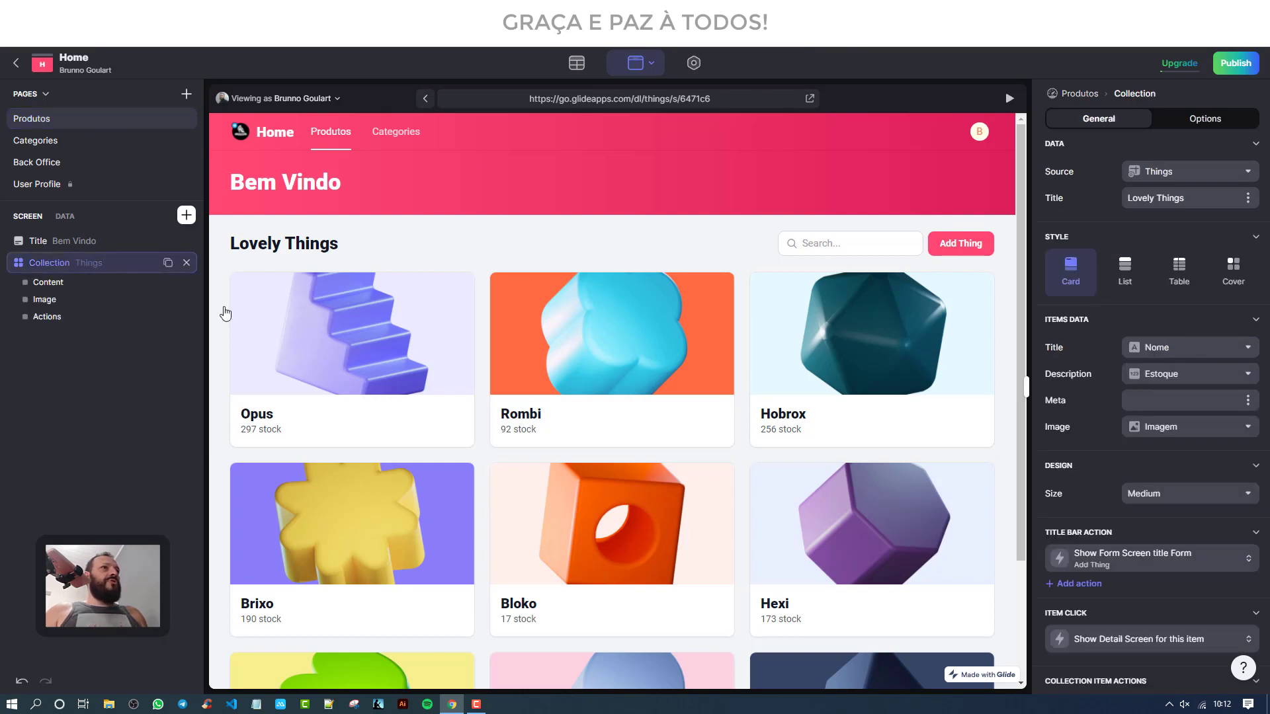
scroll(1171, 350, "down", 4)
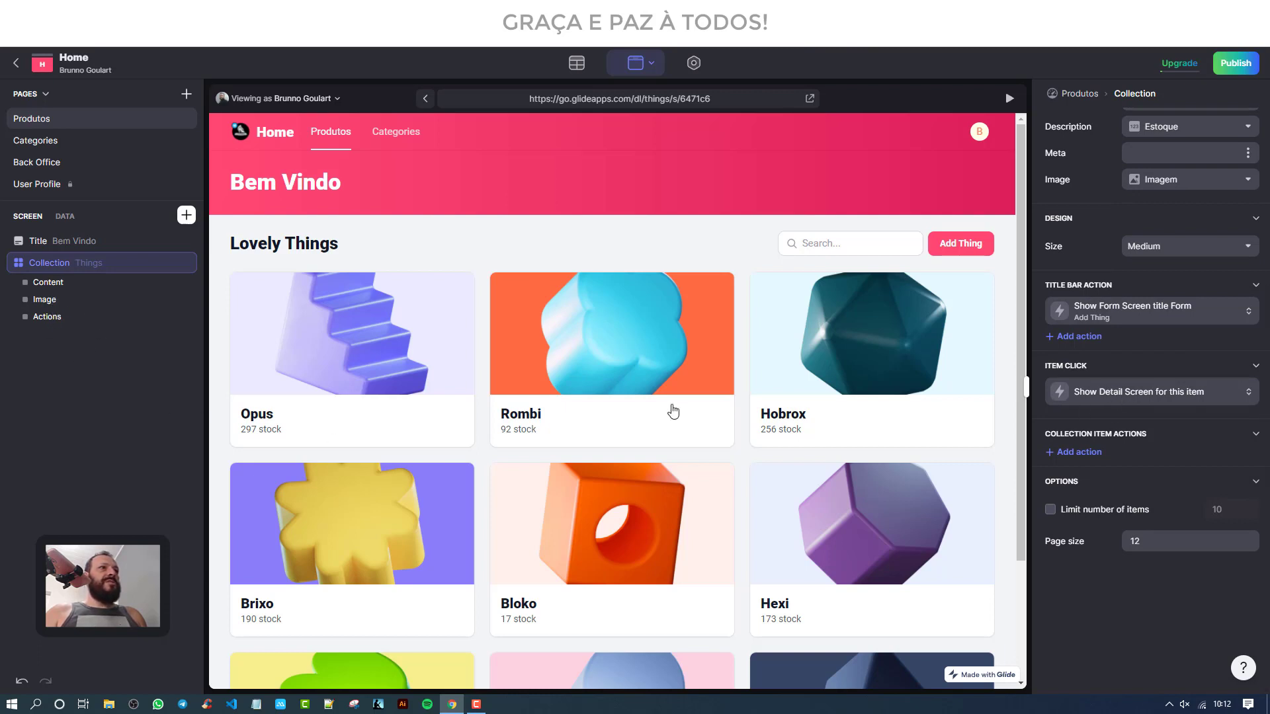
scroll(1133, 339, "up", 3)
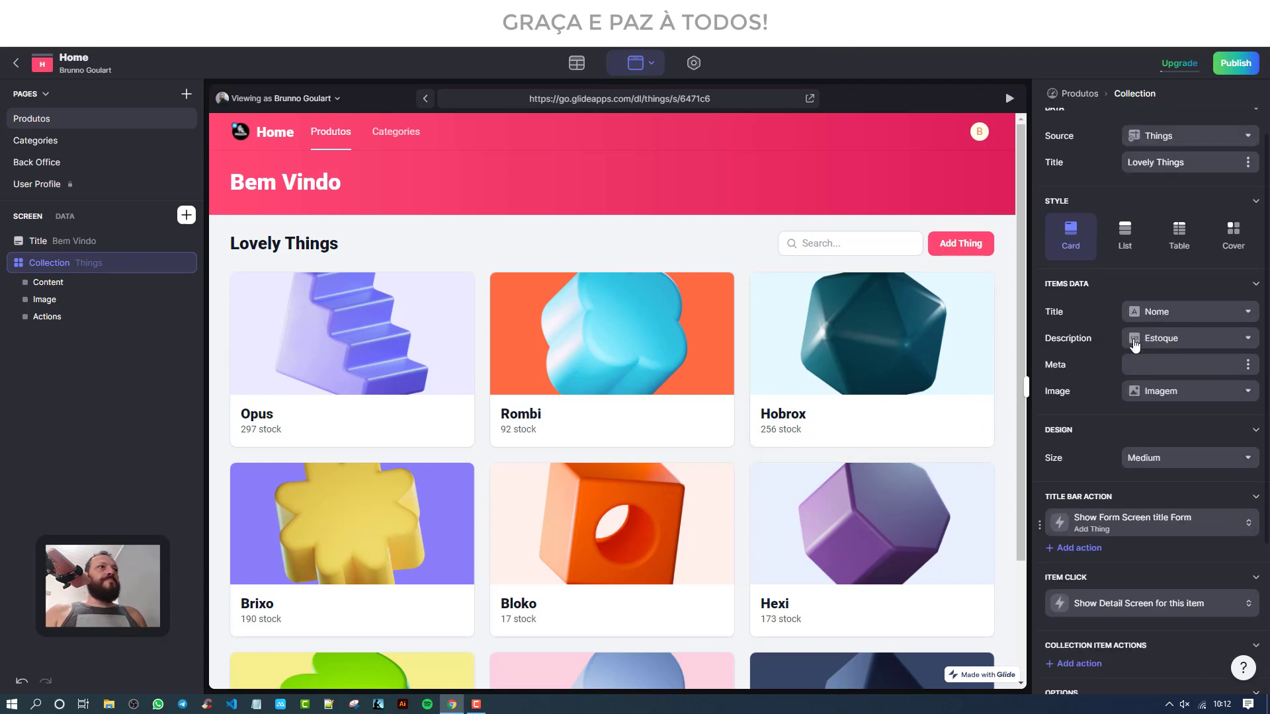
scroll(1133, 339, "up", 1)
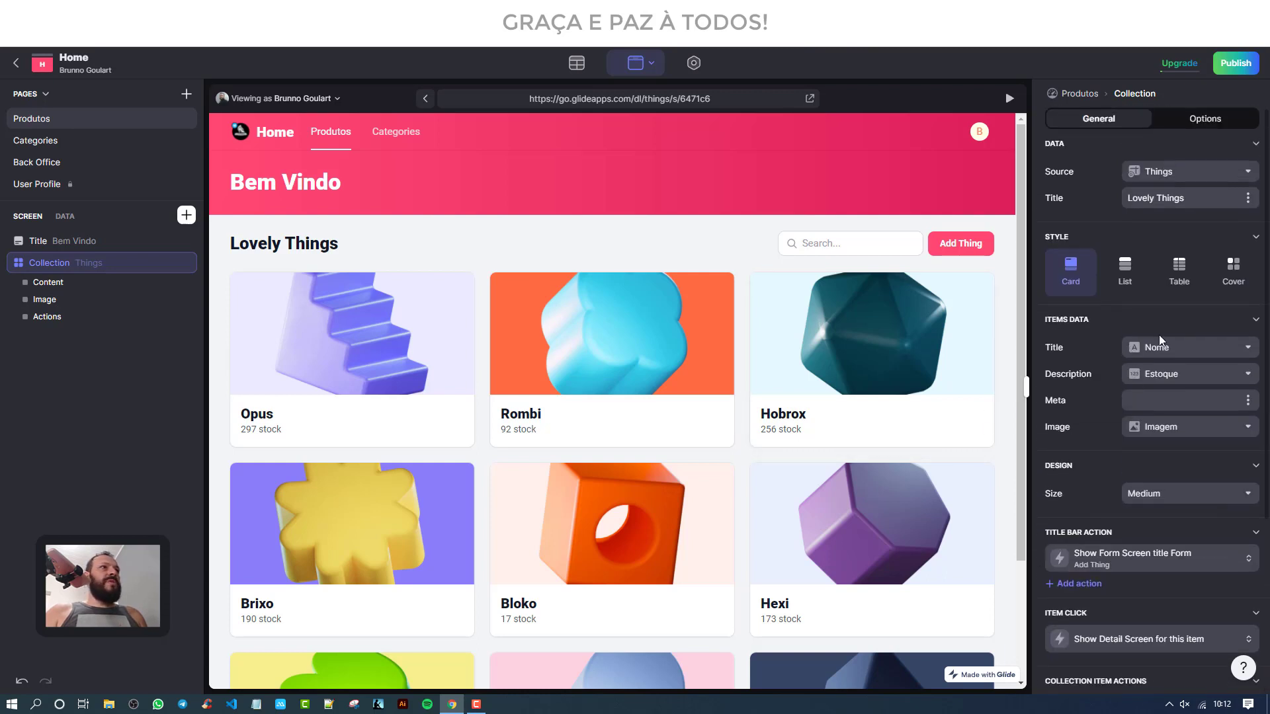
Step: Check the available data sources of the Things collection and change its title to "Produtos"
left_click(1181, 177)
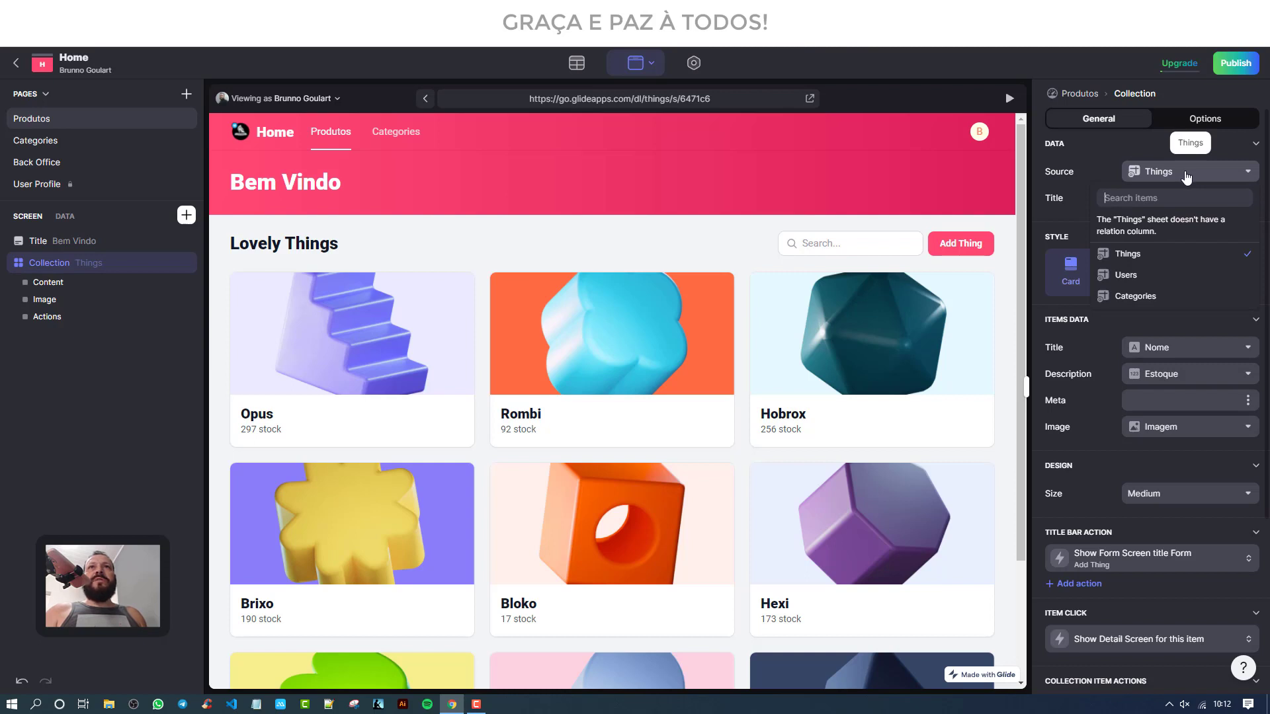
left_click(1188, 177)
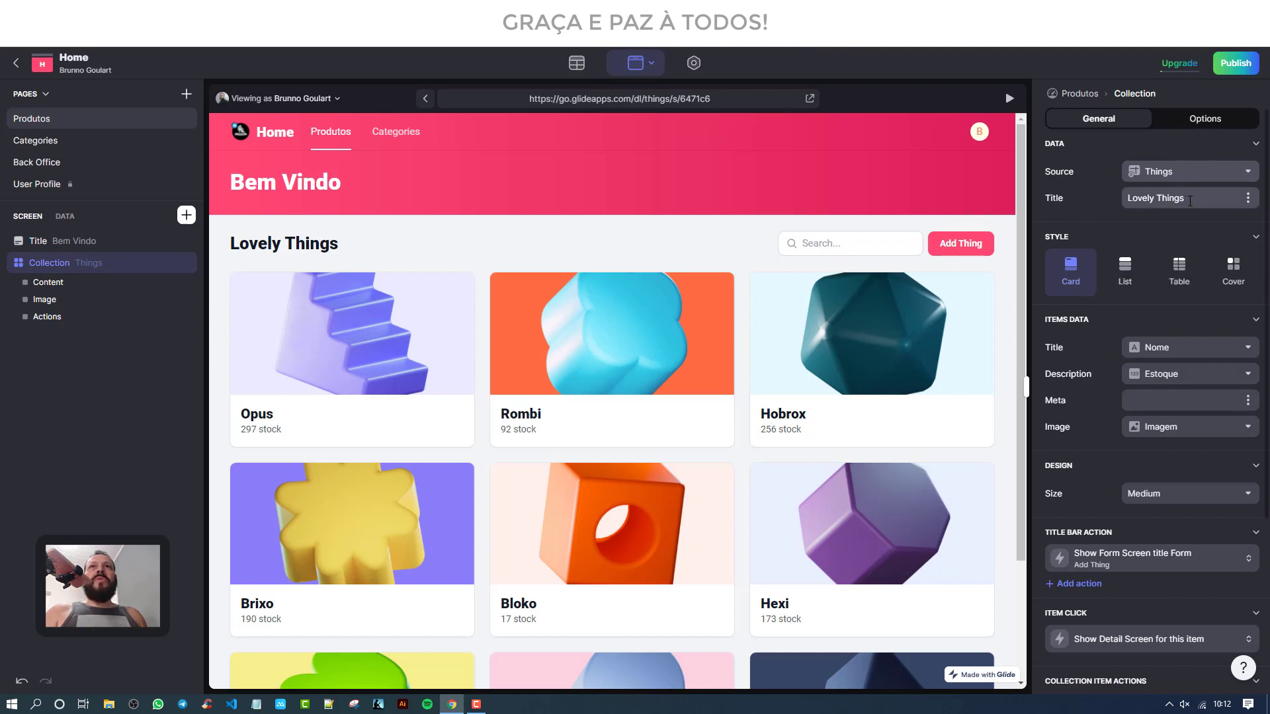
left_click_drag(1194, 201, 1120, 196)
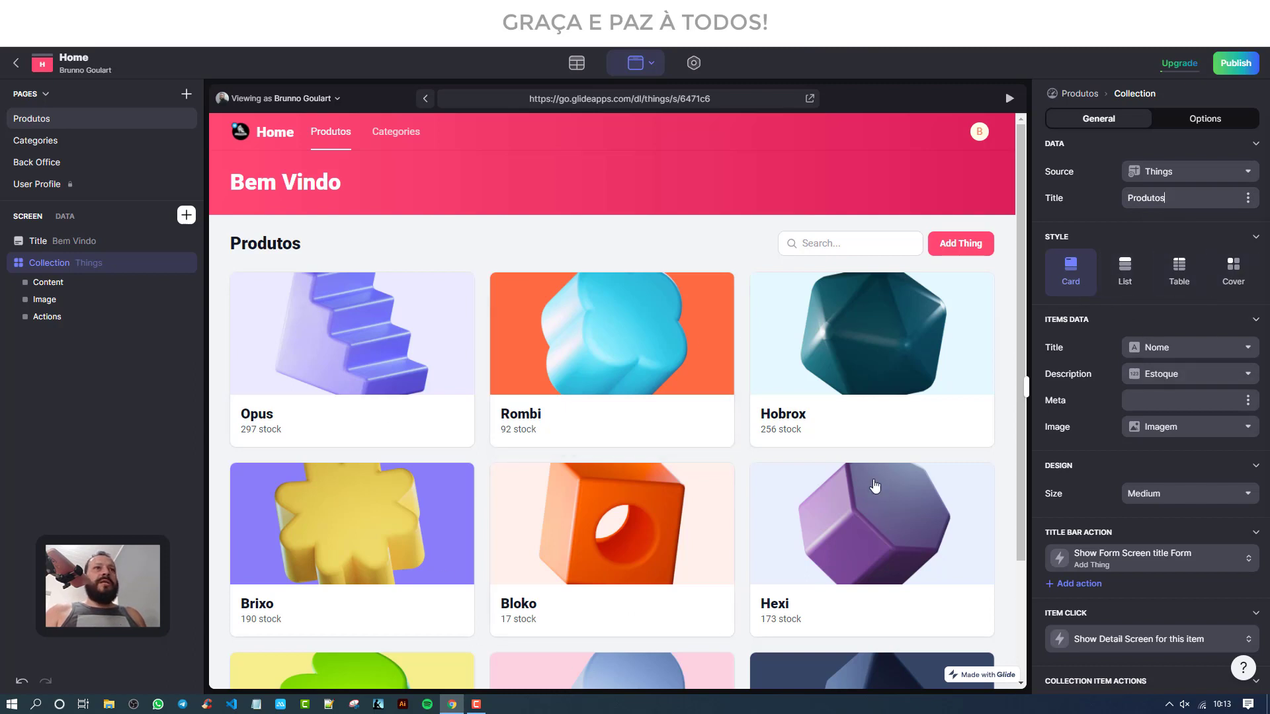
Step: Try the List and Table styles on the Produtos collection and set its style to Cover
scroll(613, 357, "down", 2)
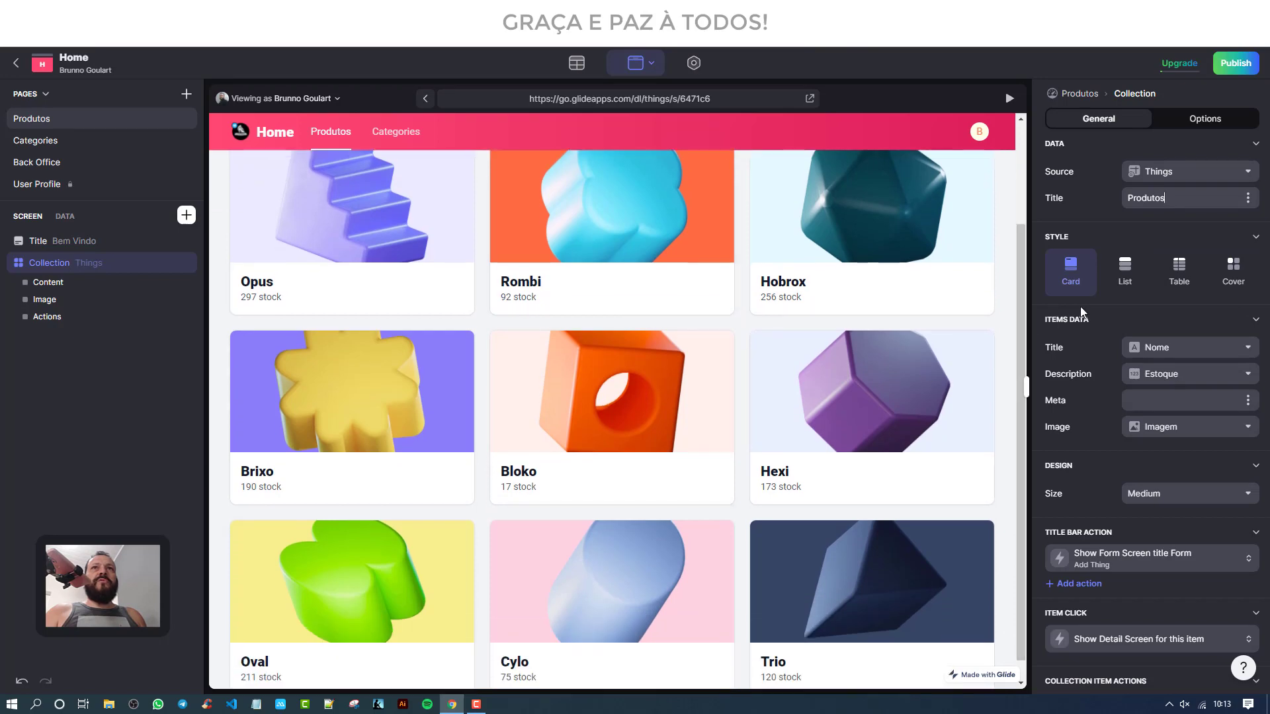
left_click(1126, 273)
left_click(1179, 271)
left_click(1229, 273)
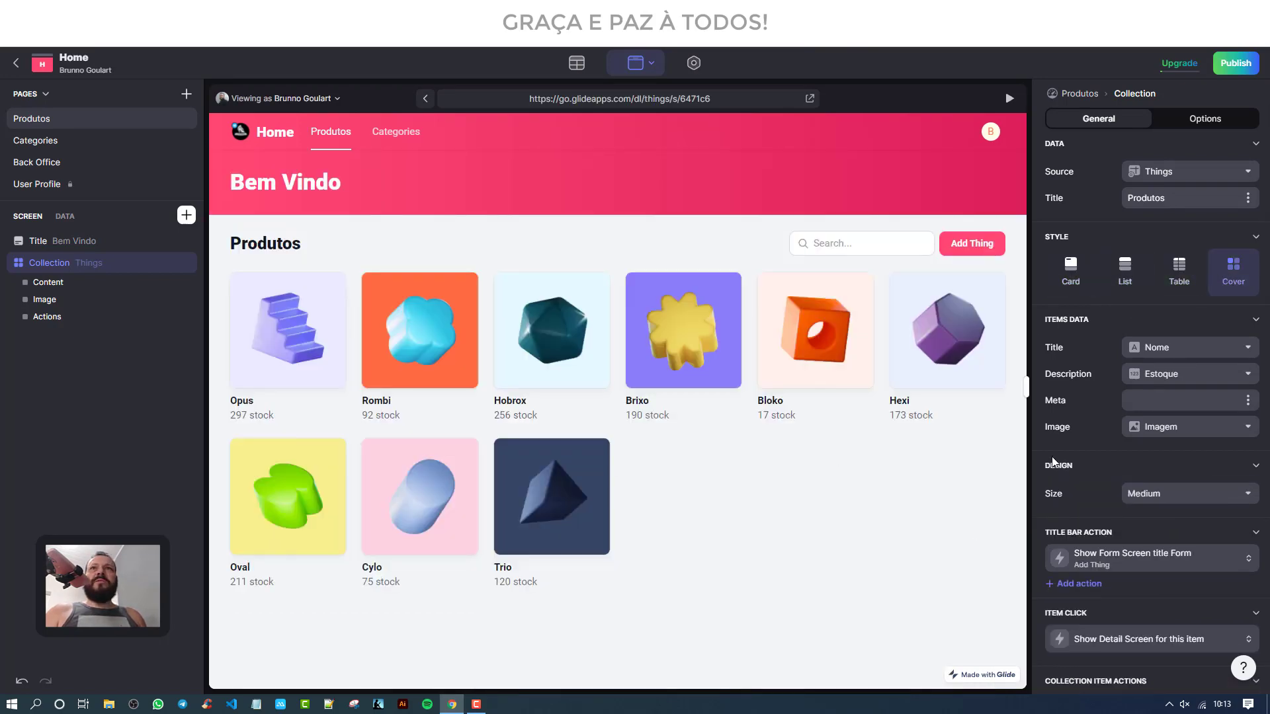
Step: Review the collection's item data, design and action settings, including the configuration of the Add Thing title bar action
scroll(1169, 387, "down", 2)
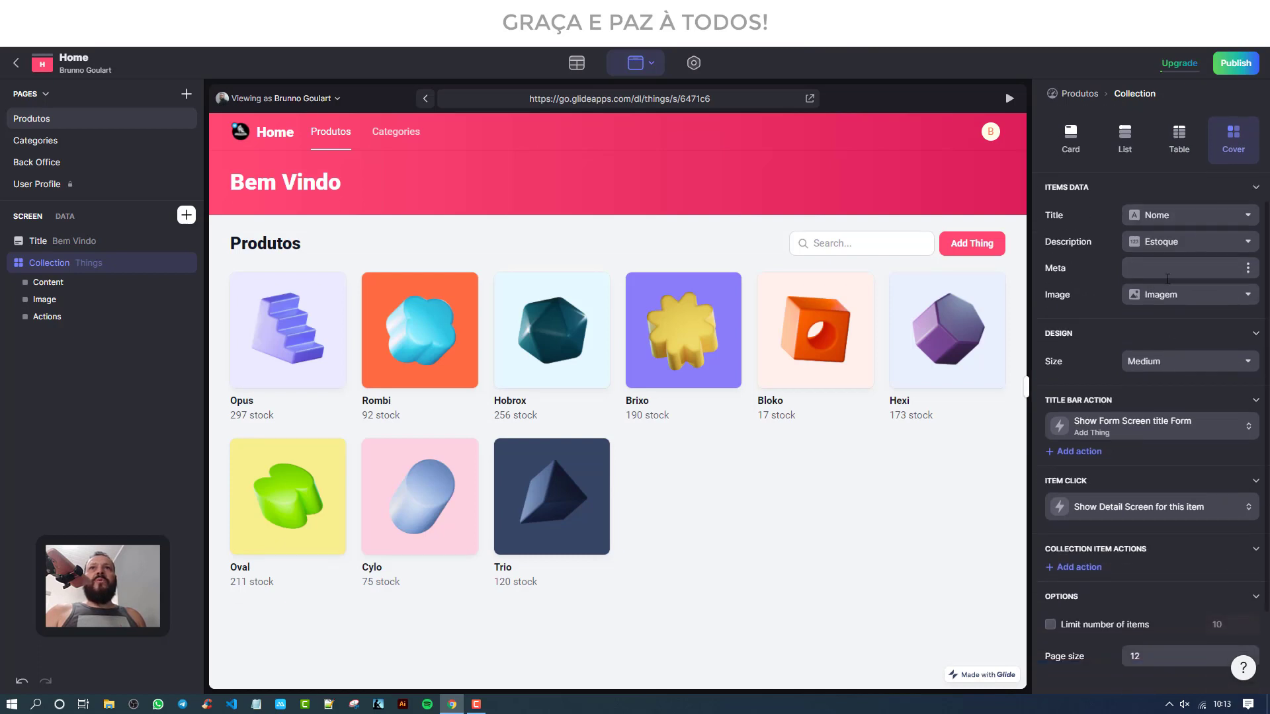
scroll(1163, 357, "down", 2)
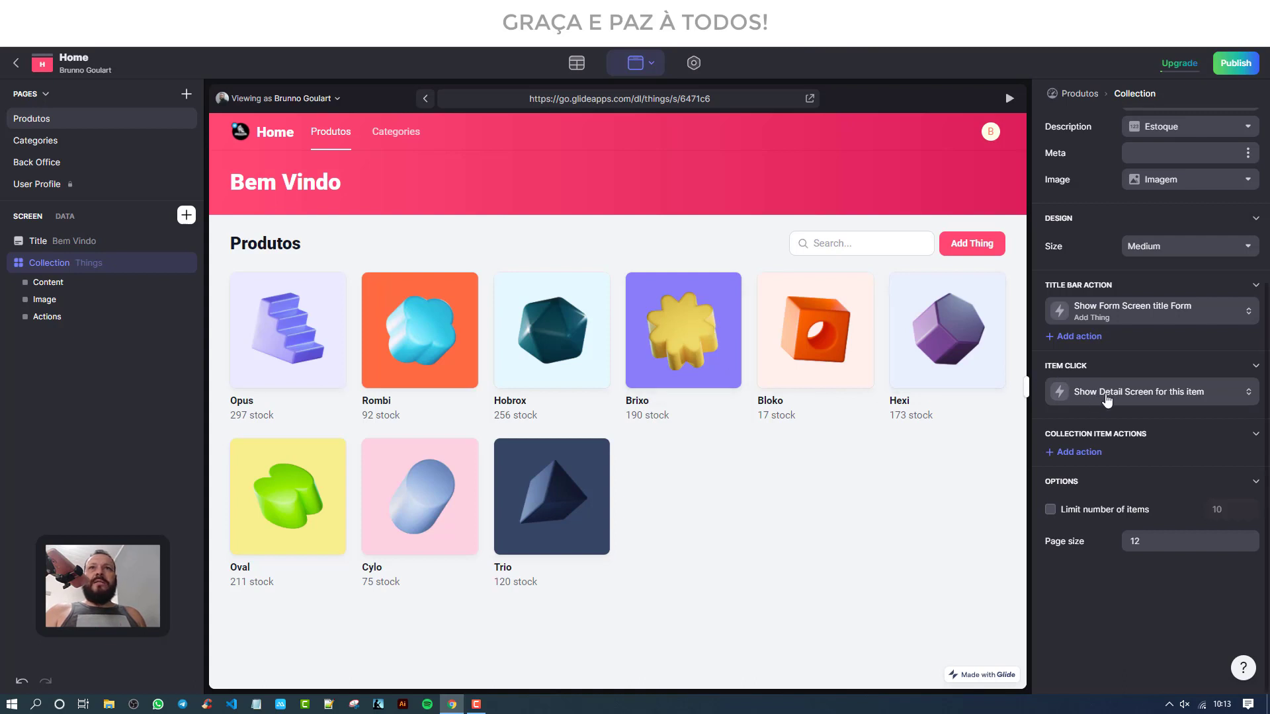
left_click(1163, 316)
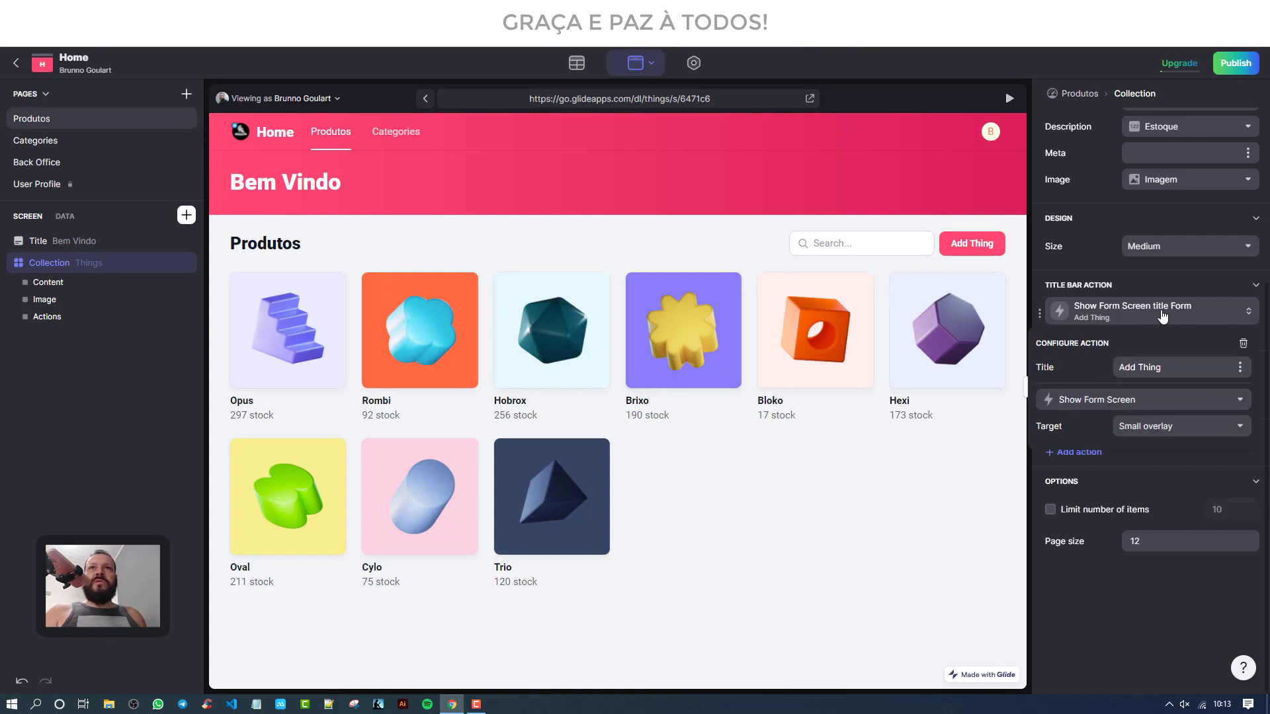
left_click(1163, 316)
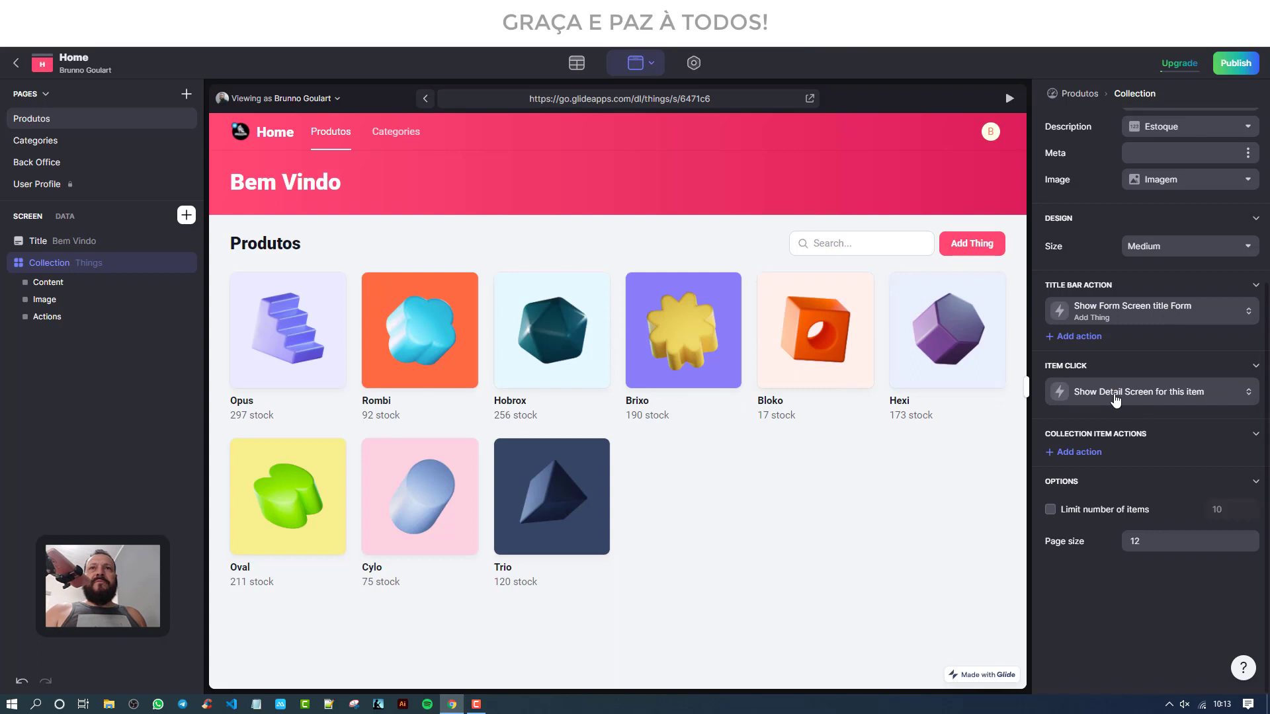
Step: View the detail screens of the Opus and Rombi items in the preview and return to the product list
left_click(275, 330)
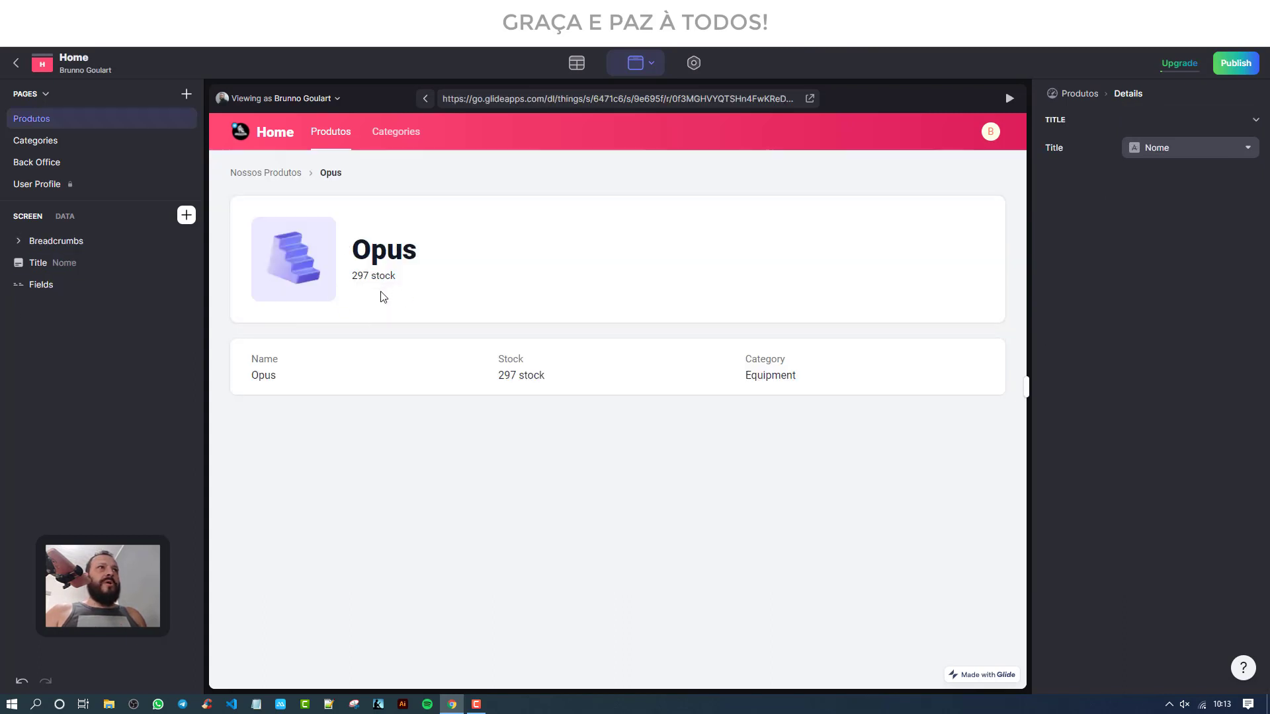
left_click(264, 173)
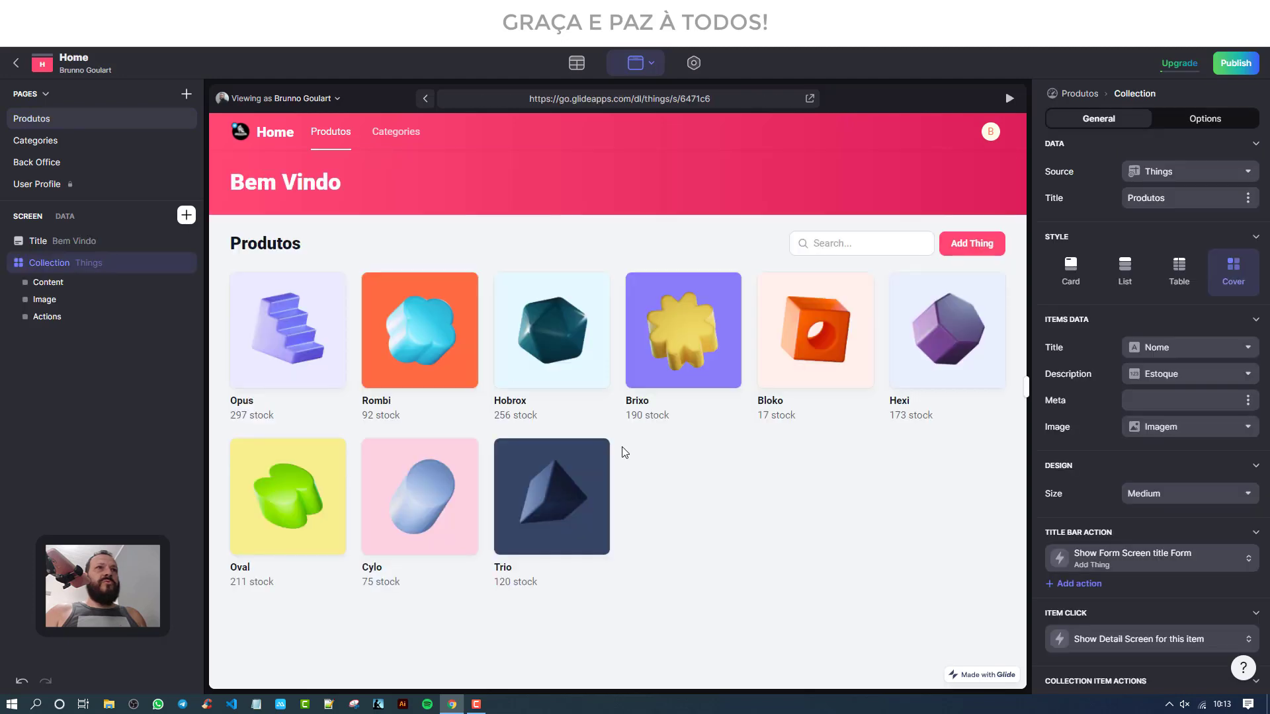
left_click(381, 407)
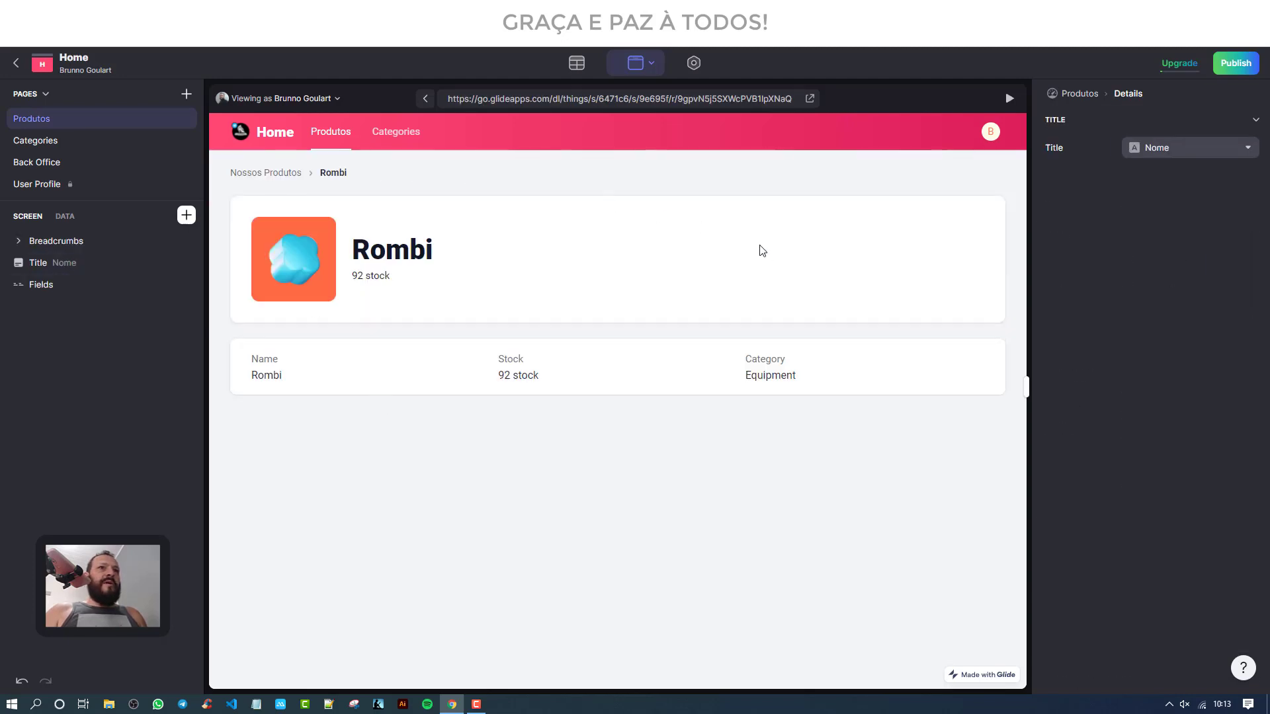
left_click(267, 173)
Step: Review the collection's action settings and options, and try hiding its search bar before showing it again
scroll(1137, 473, "down", 4)
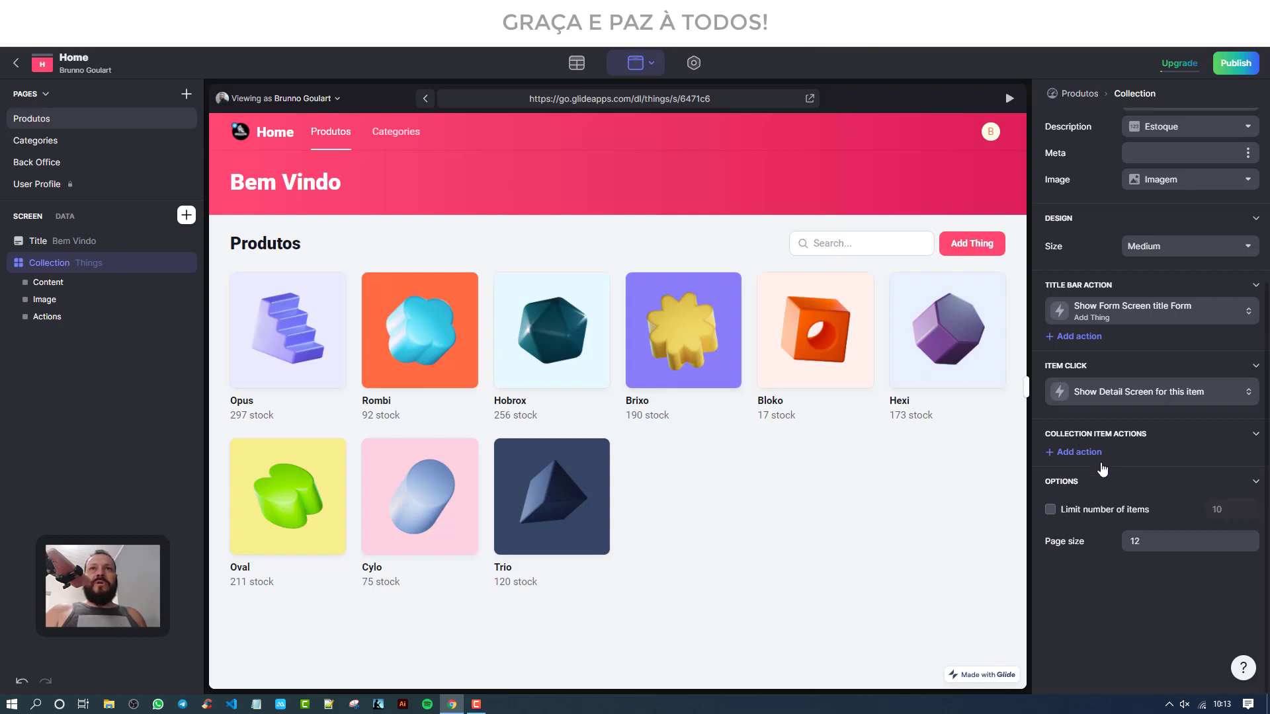
scroll(1102, 469, "up", 5)
left_click(1203, 118)
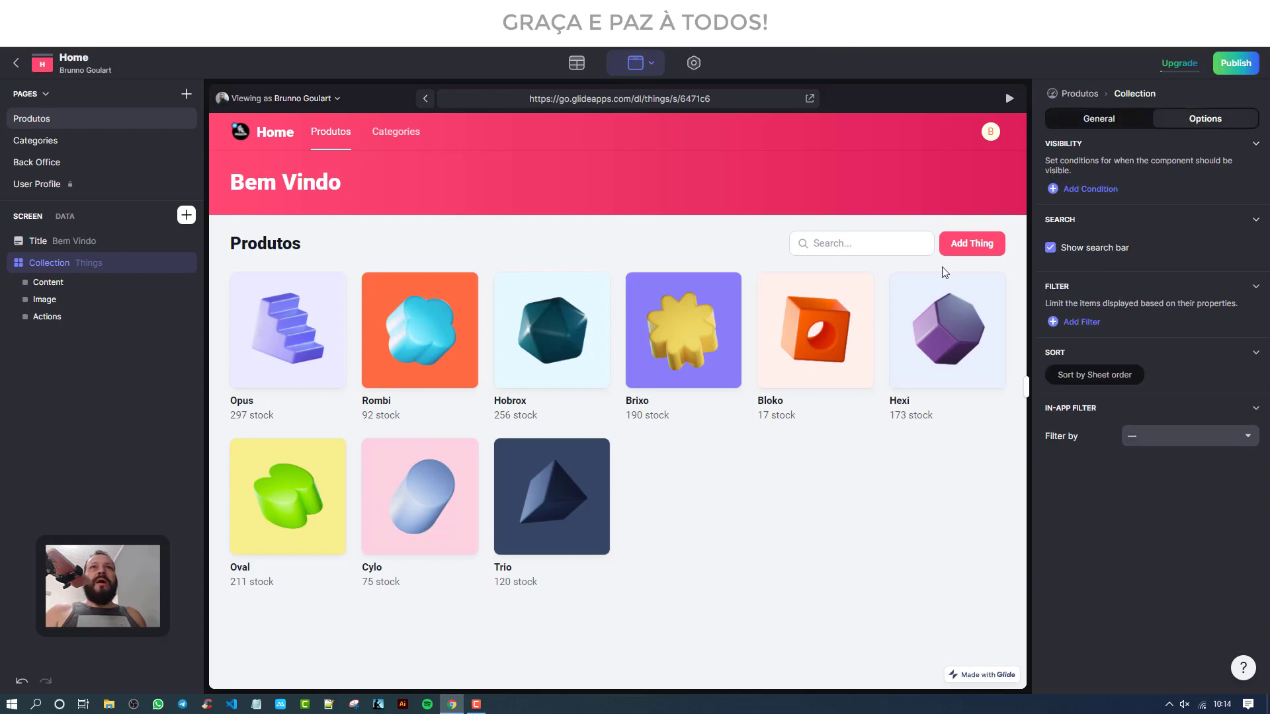
left_click(873, 244)
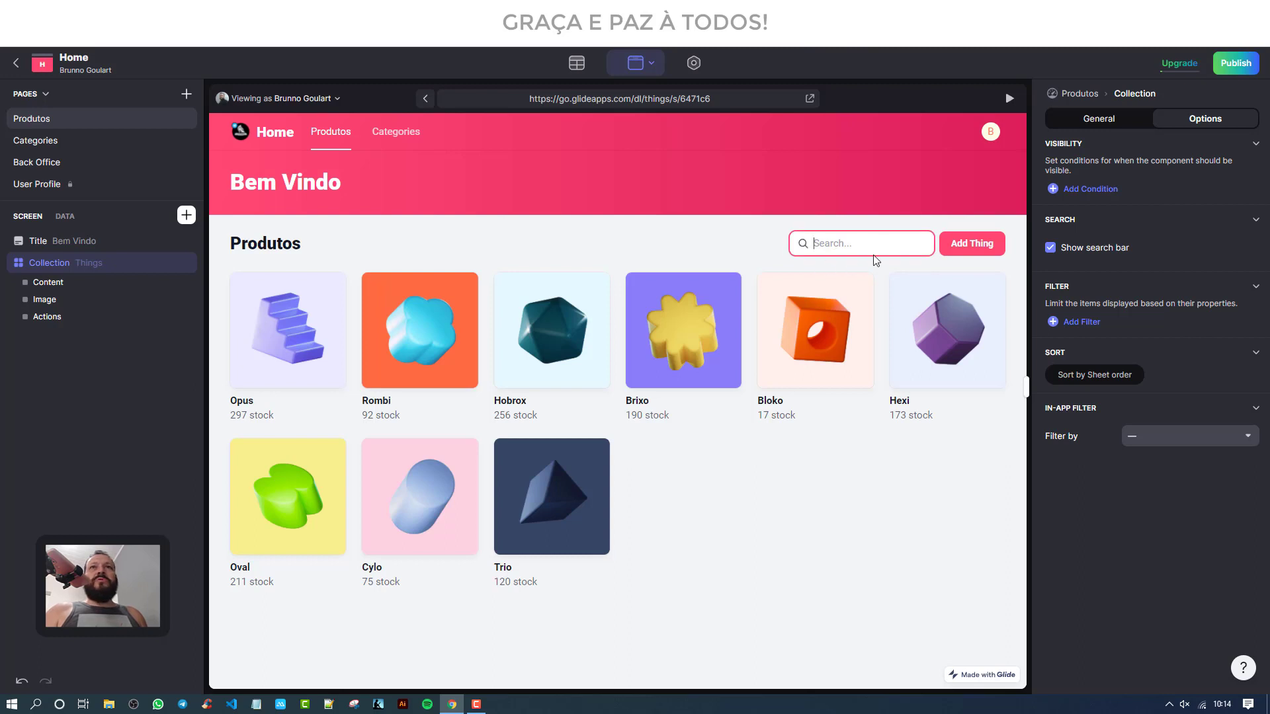
left_click(1051, 249)
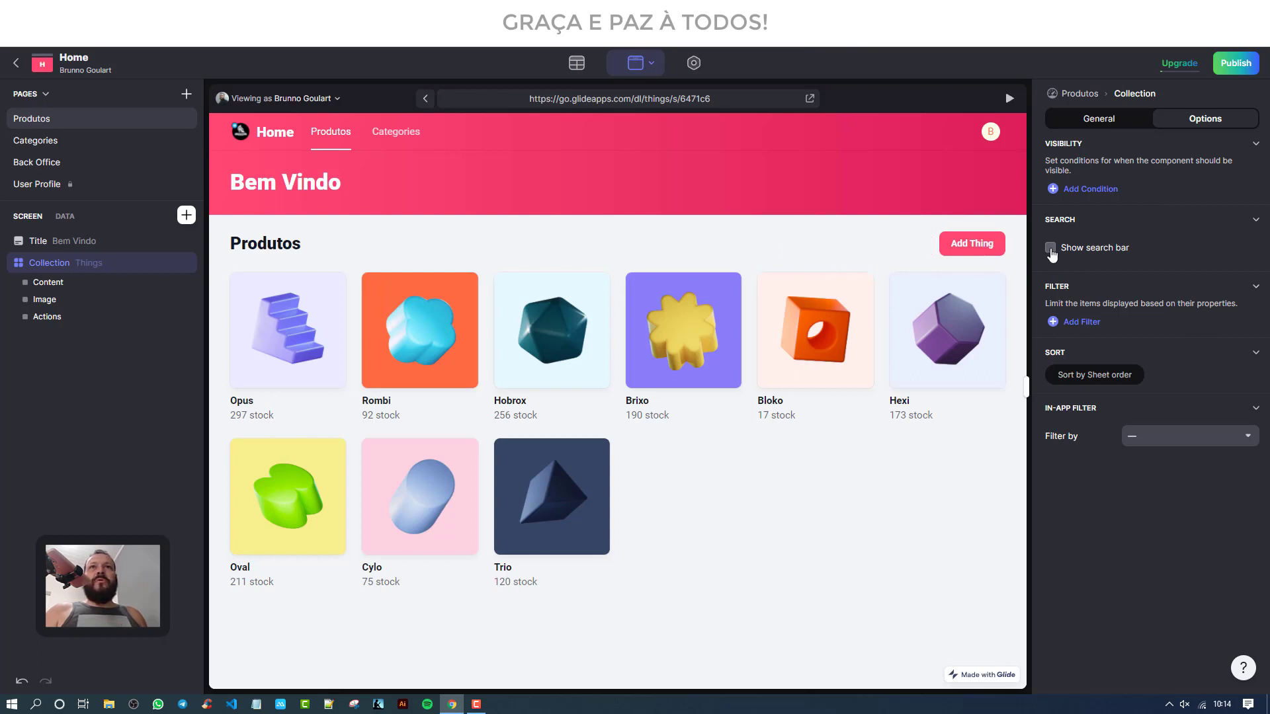
left_click(1051, 248)
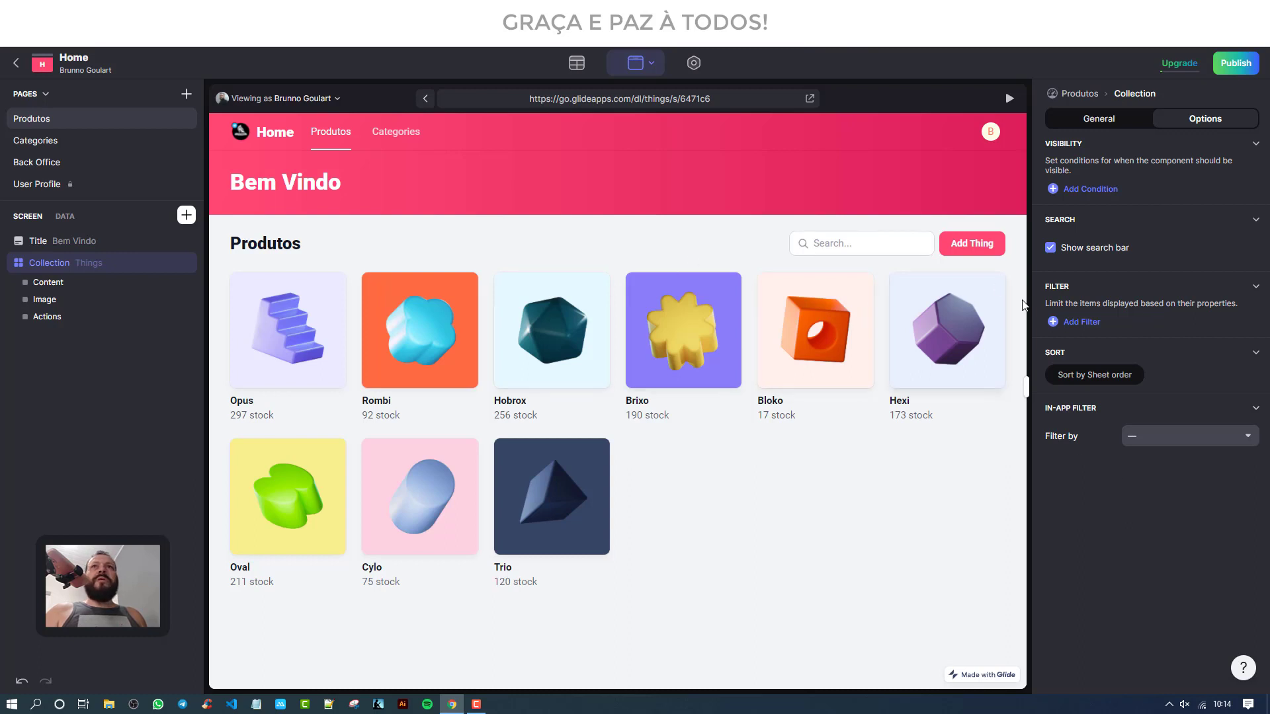
Step: View the Add Thing form and close it without submitting, and check the Categories page before returning to Produtos
left_click(970, 250)
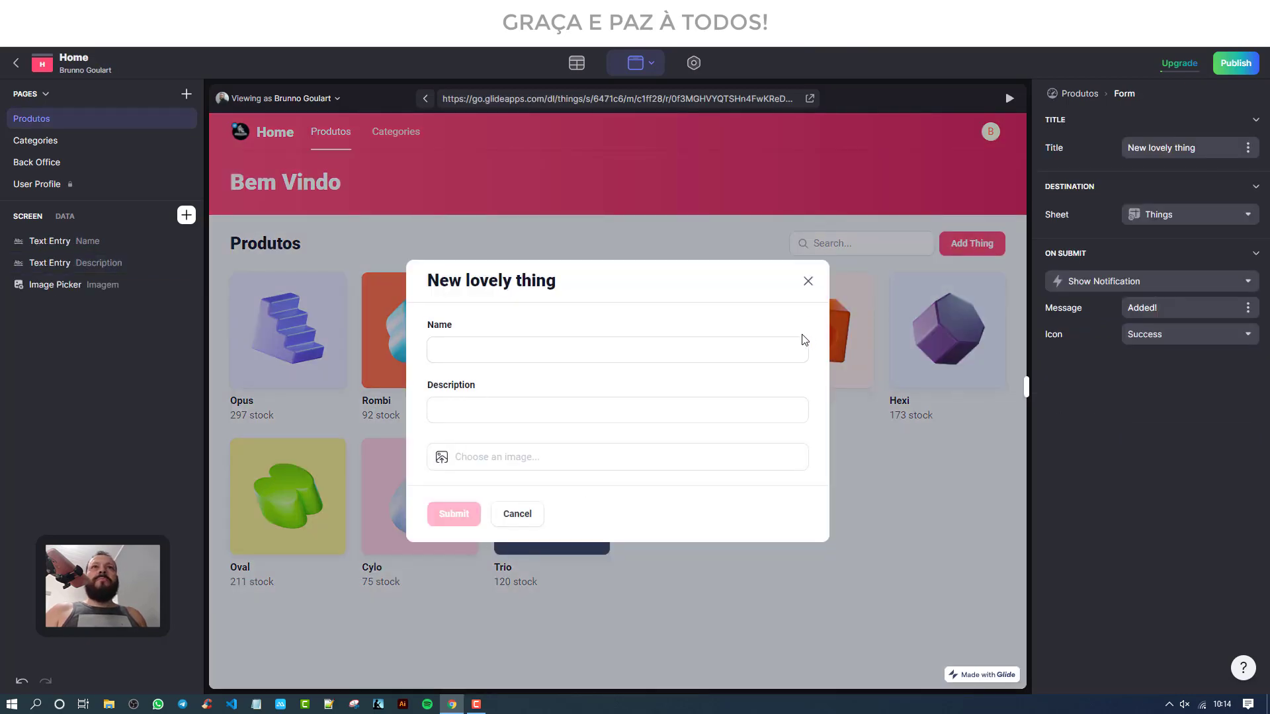
left_click(808, 281)
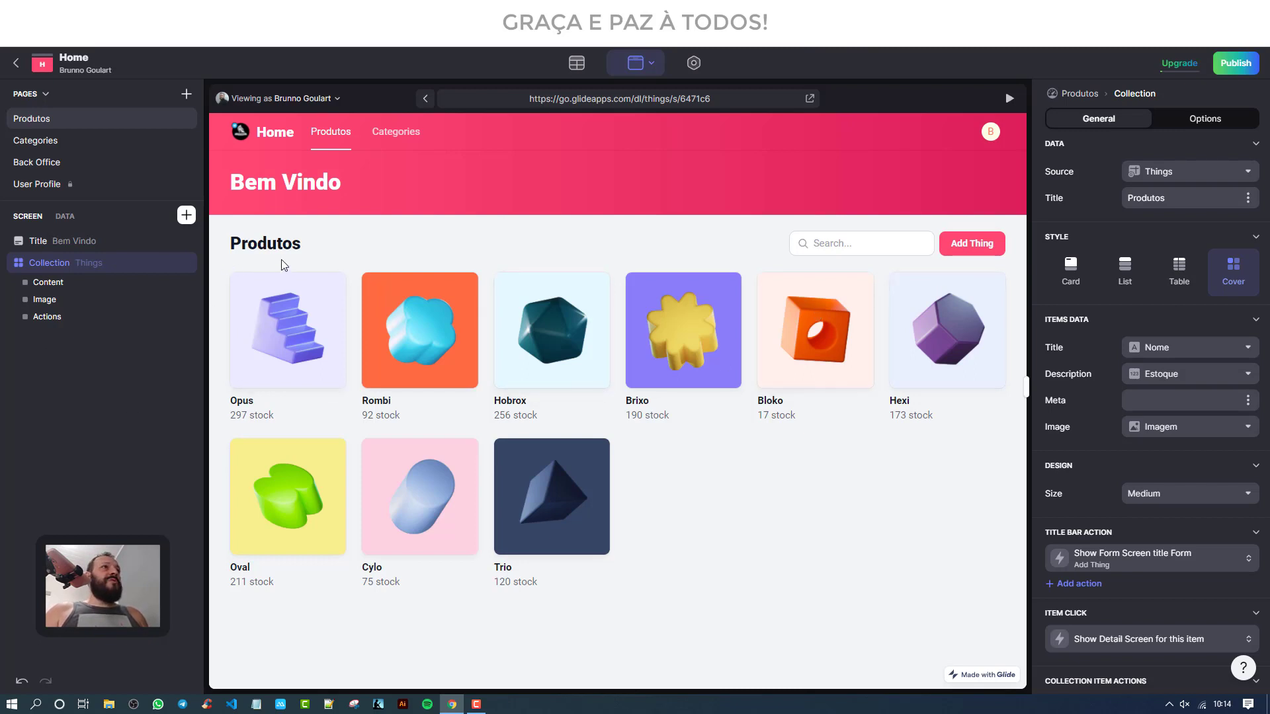
left_click(392, 135)
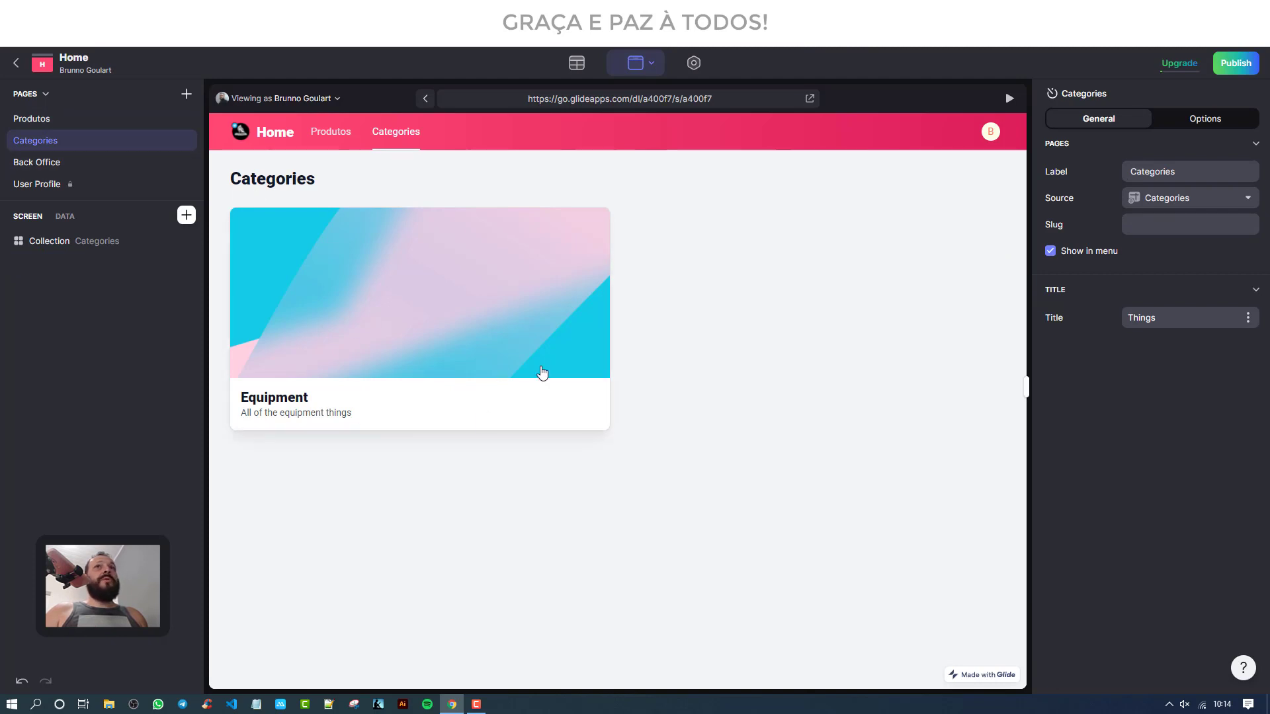
left_click(332, 136)
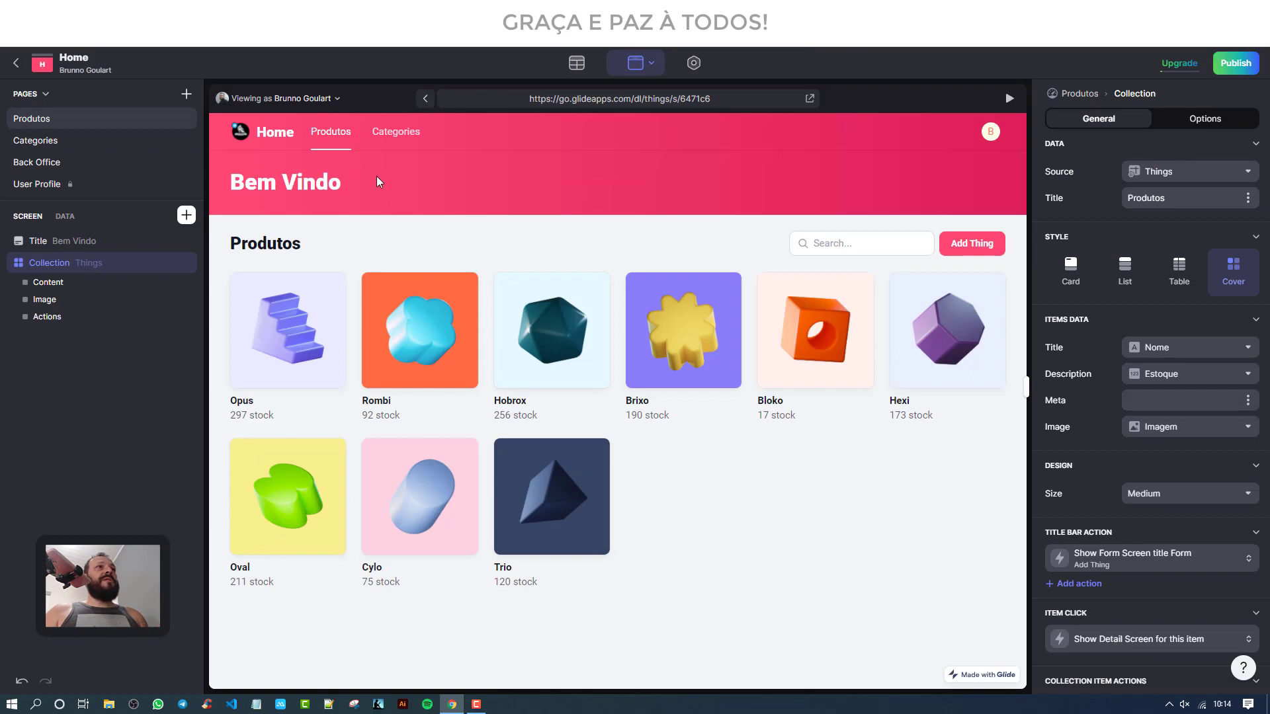
Step: Add a new page to the app and label it "Contato"
left_click(186, 94)
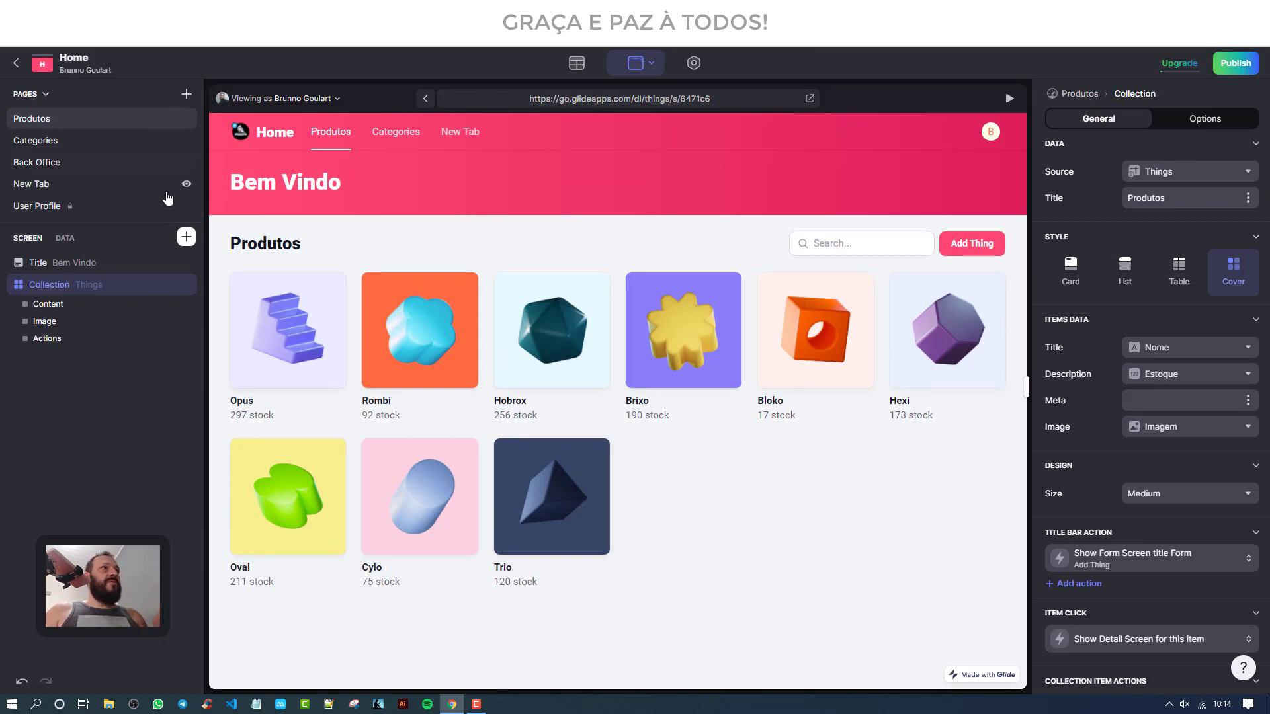
left_click(71, 191)
left_click_drag(1168, 171, 1125, 167)
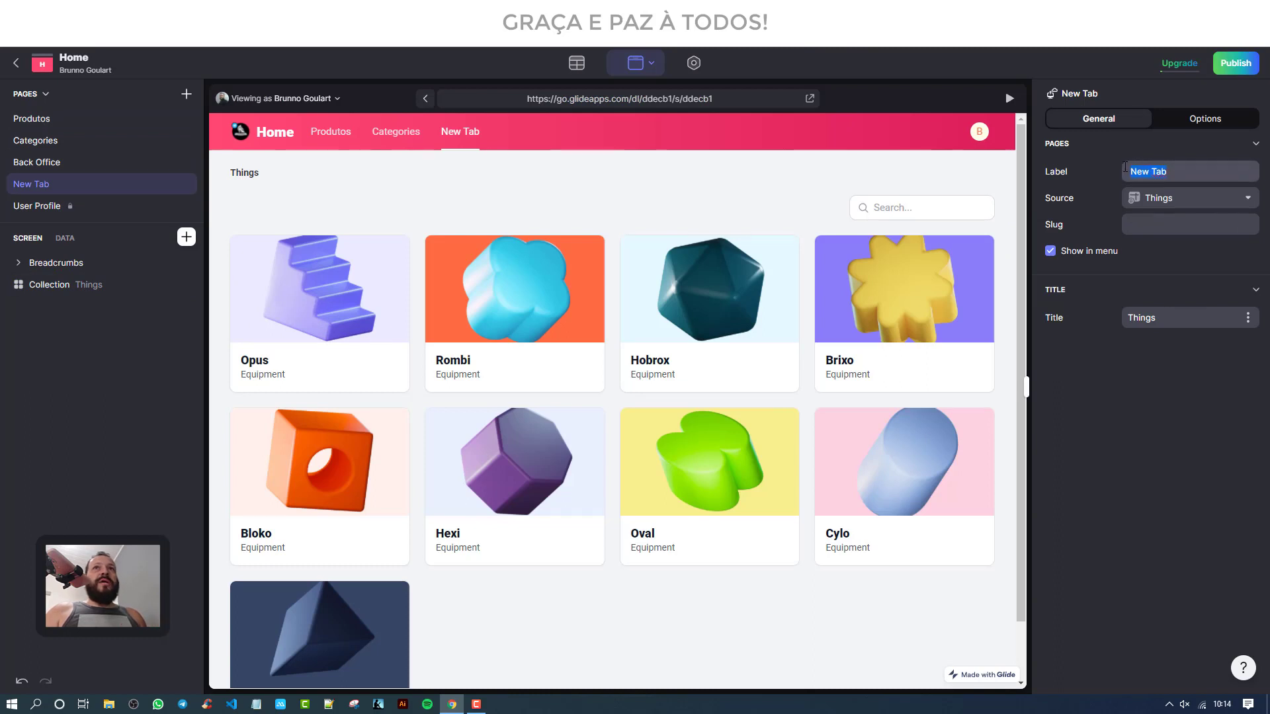
type("Contato")
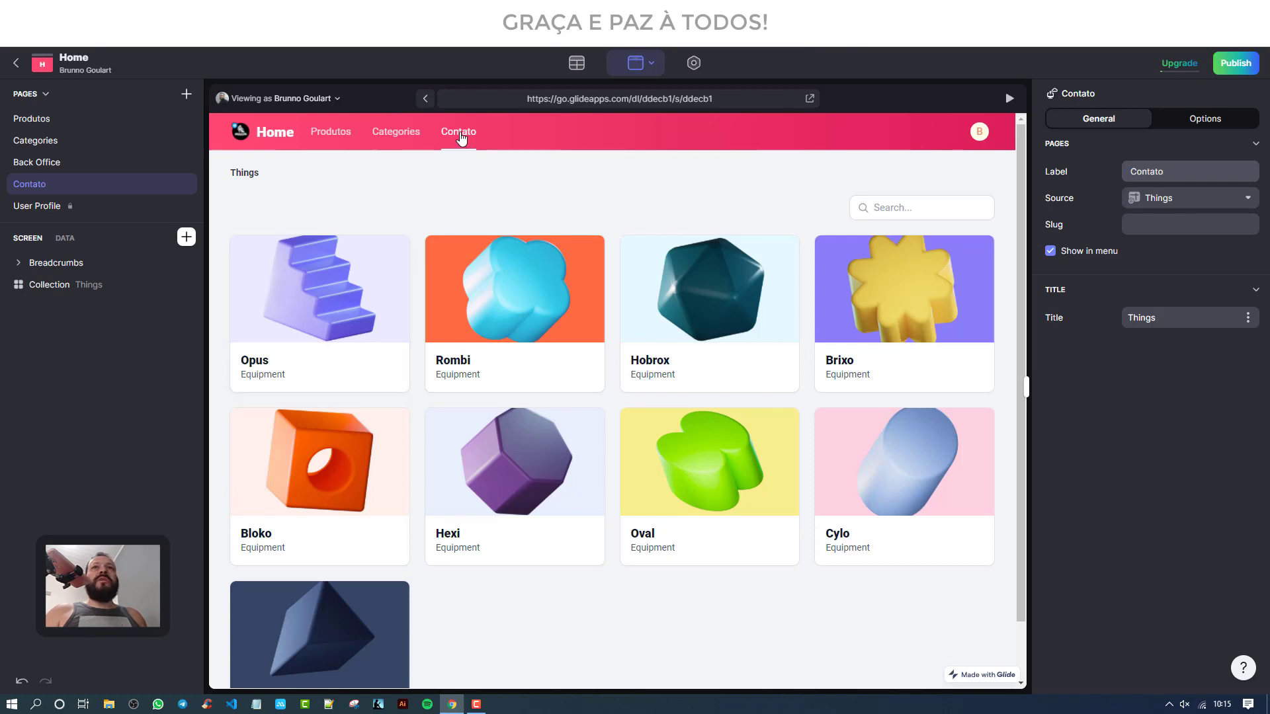
Step: Try removing the Contato page from the app's navigation menu and show it there again
left_click_drag(1184, 171, 1095, 197)
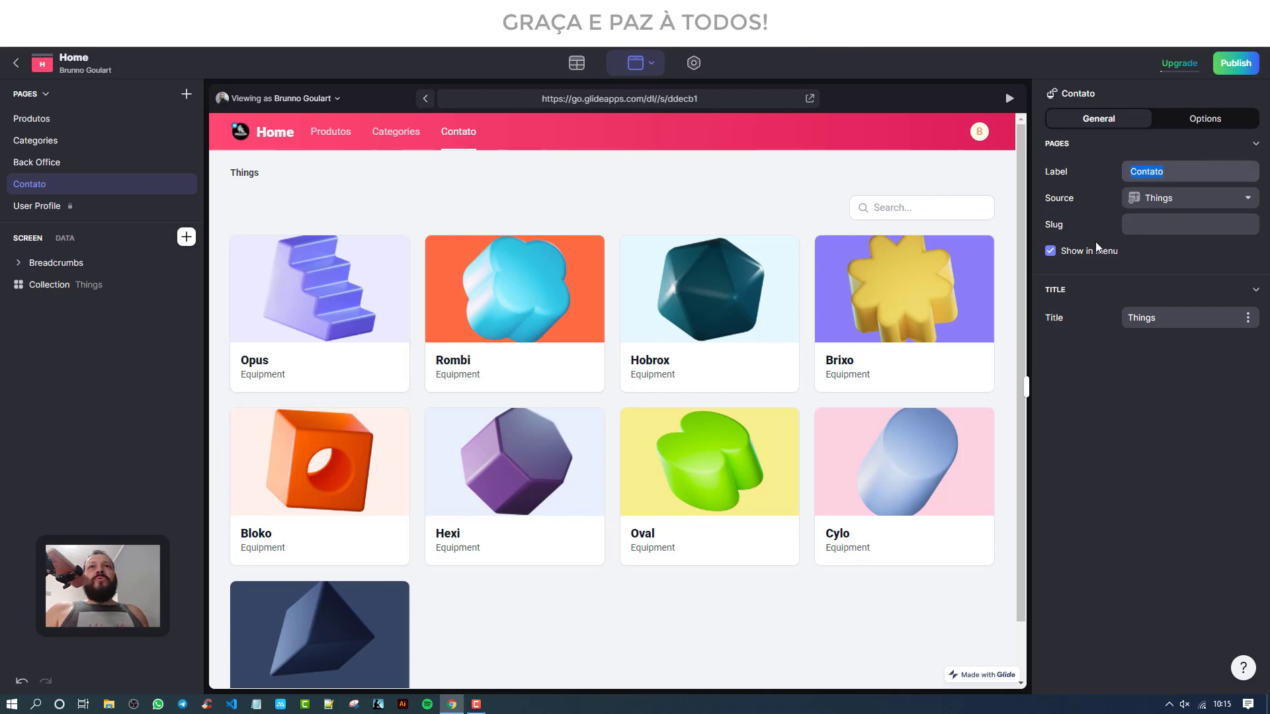
key("Tab")
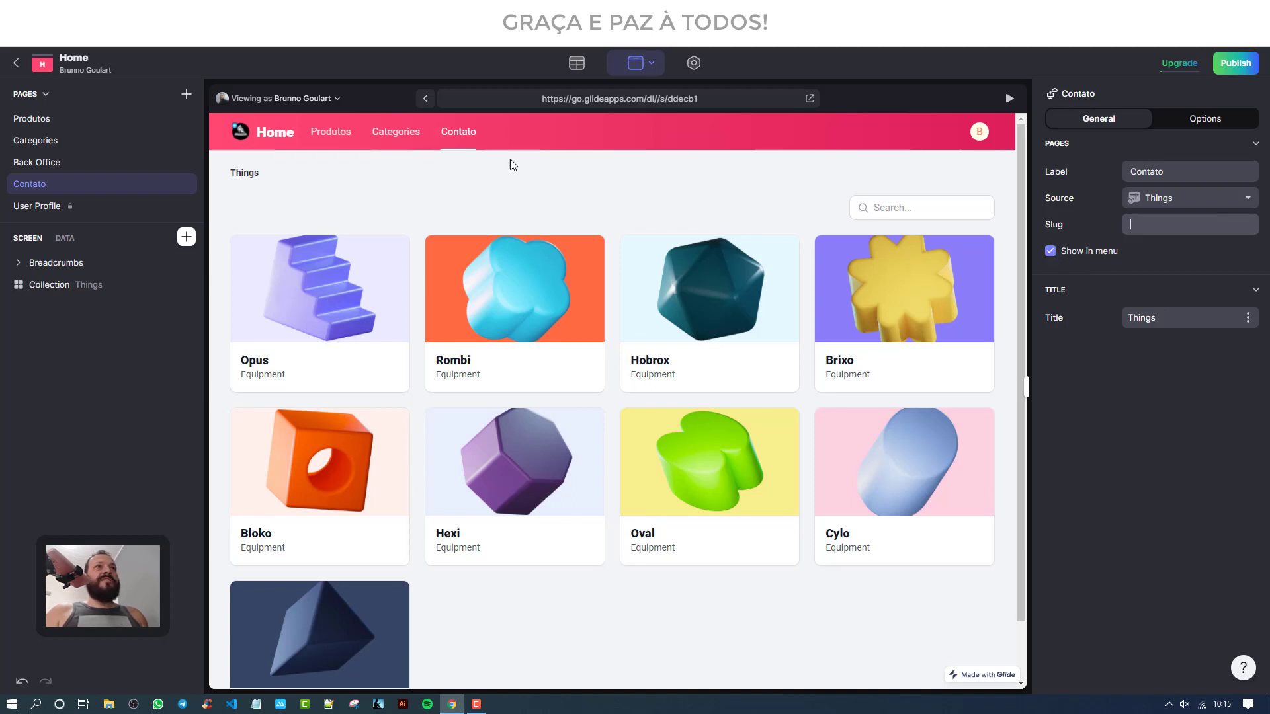
left_click(1051, 252)
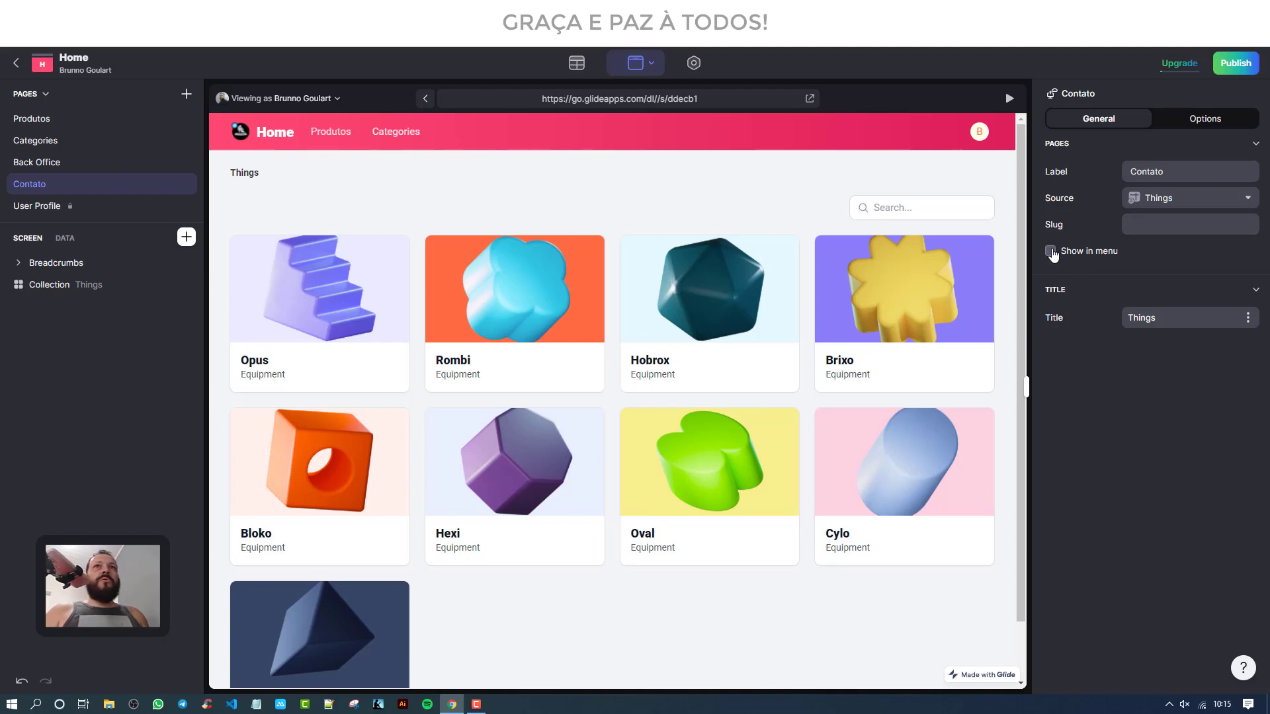
left_click(1052, 252)
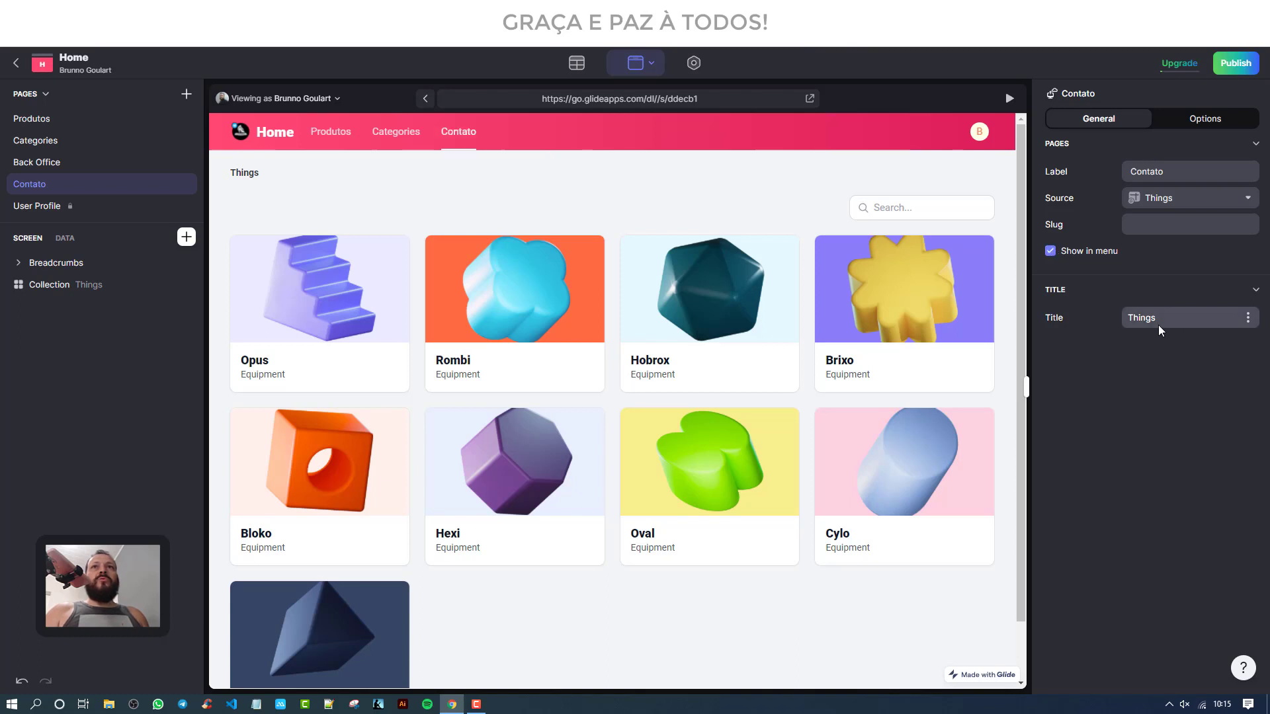
Step: Set the Contato page's title to "Produtos" and check the page's options
left_click_drag(1118, 316, 1117, 316)
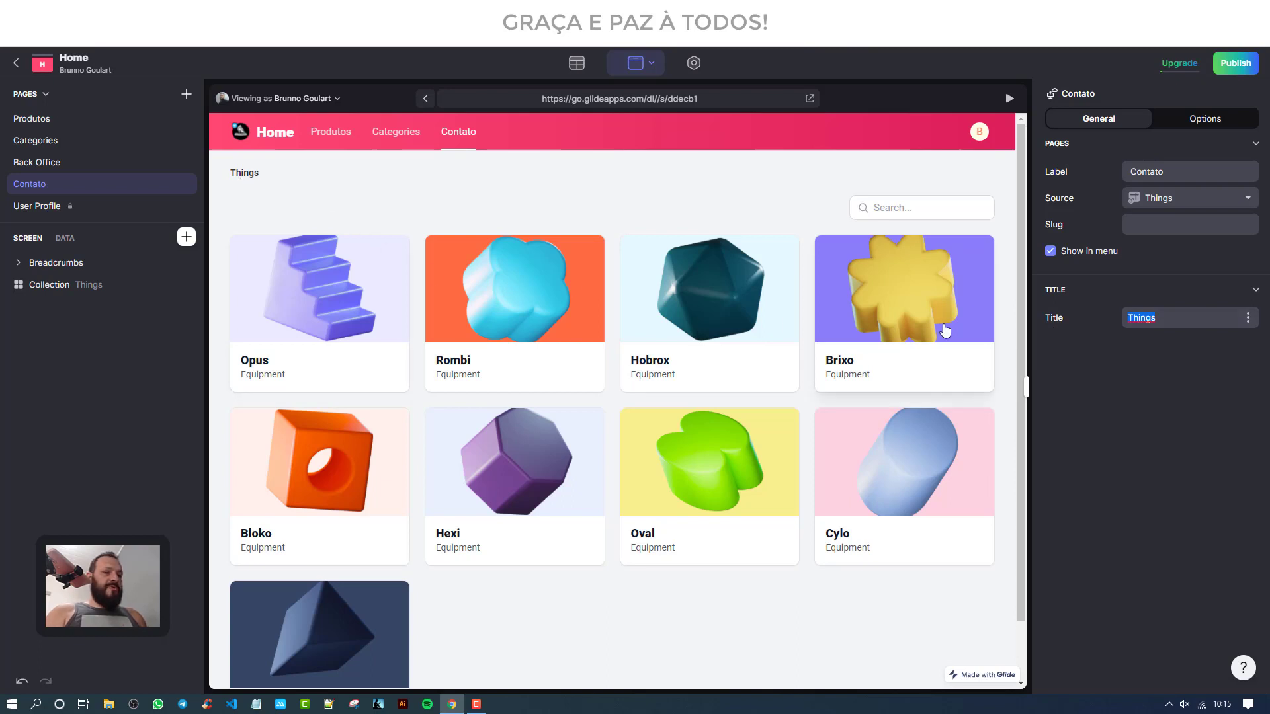
type("Produto")
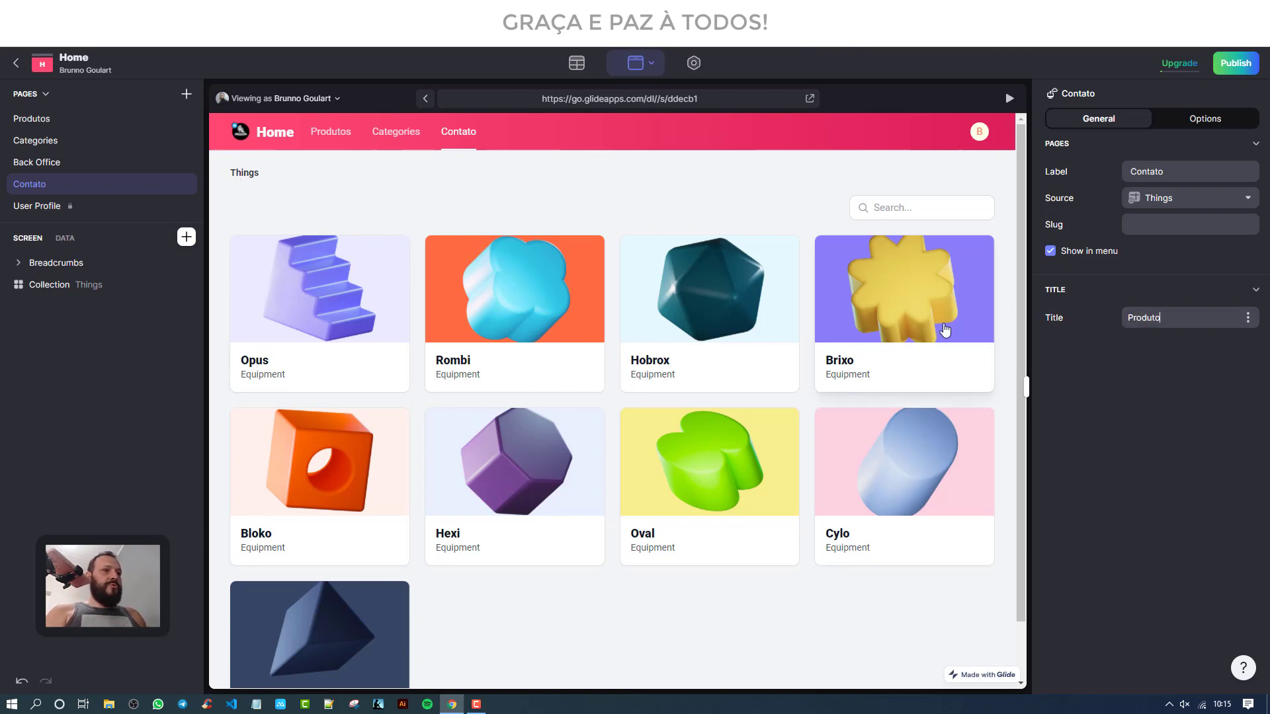
type("s")
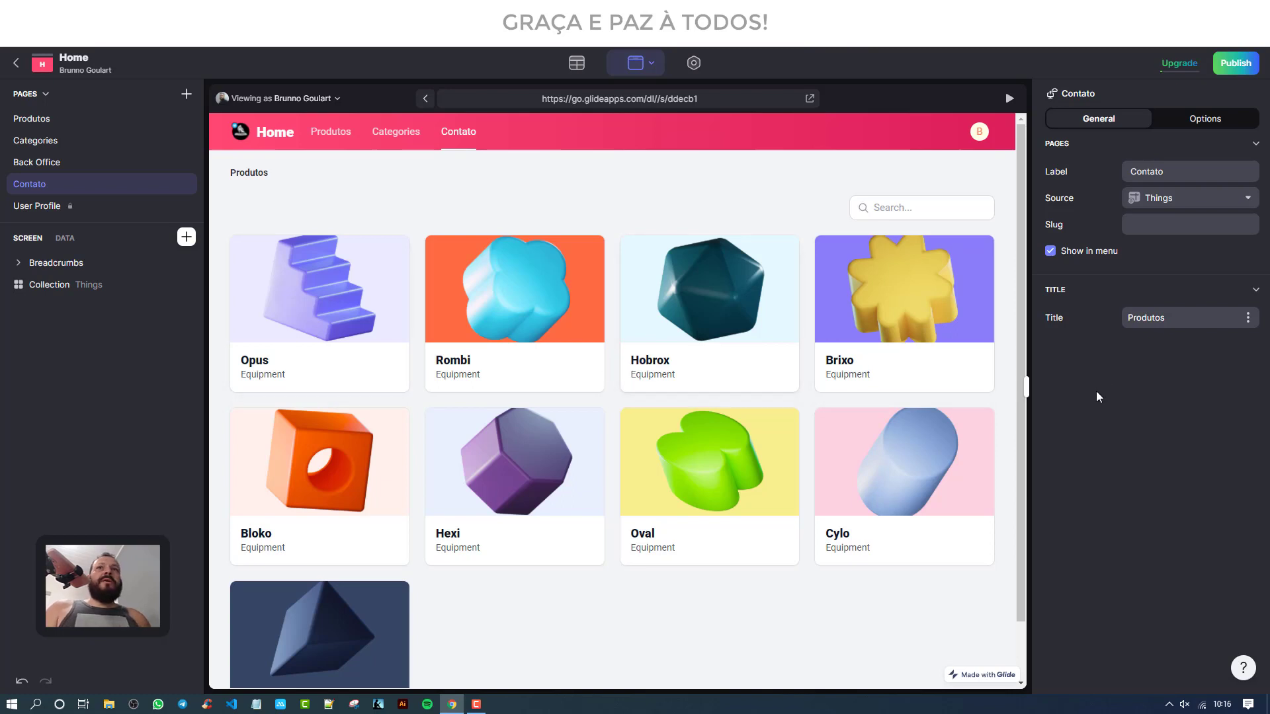
left_click(1199, 119)
left_click(1123, 123)
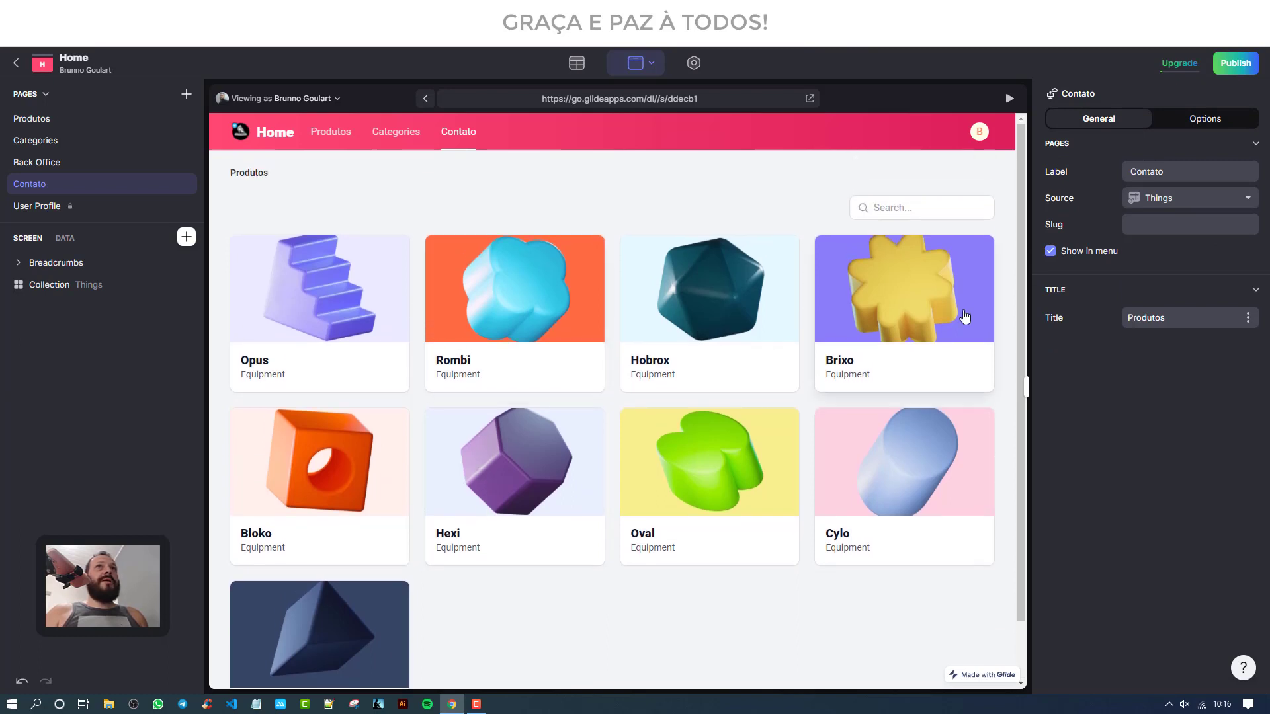
Step: View the user profile from the preview's account menu, and return to the Contato page to look over its components
left_click(979, 132)
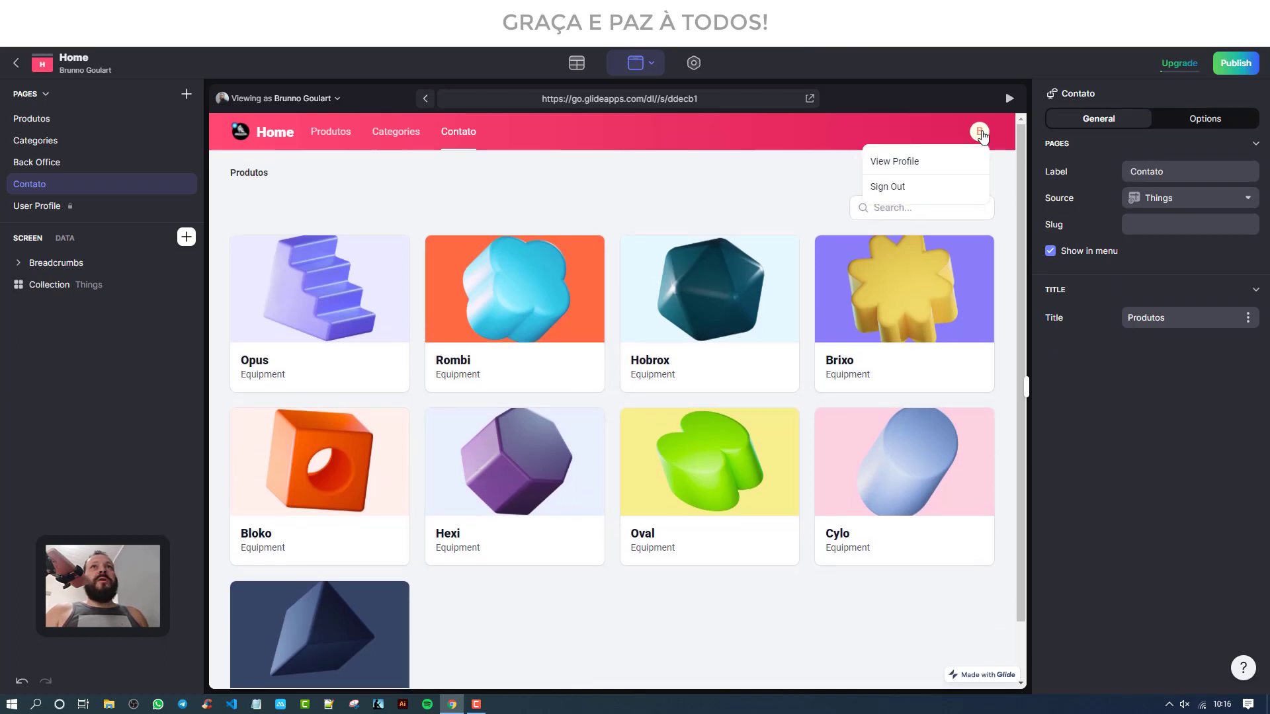
left_click(903, 169)
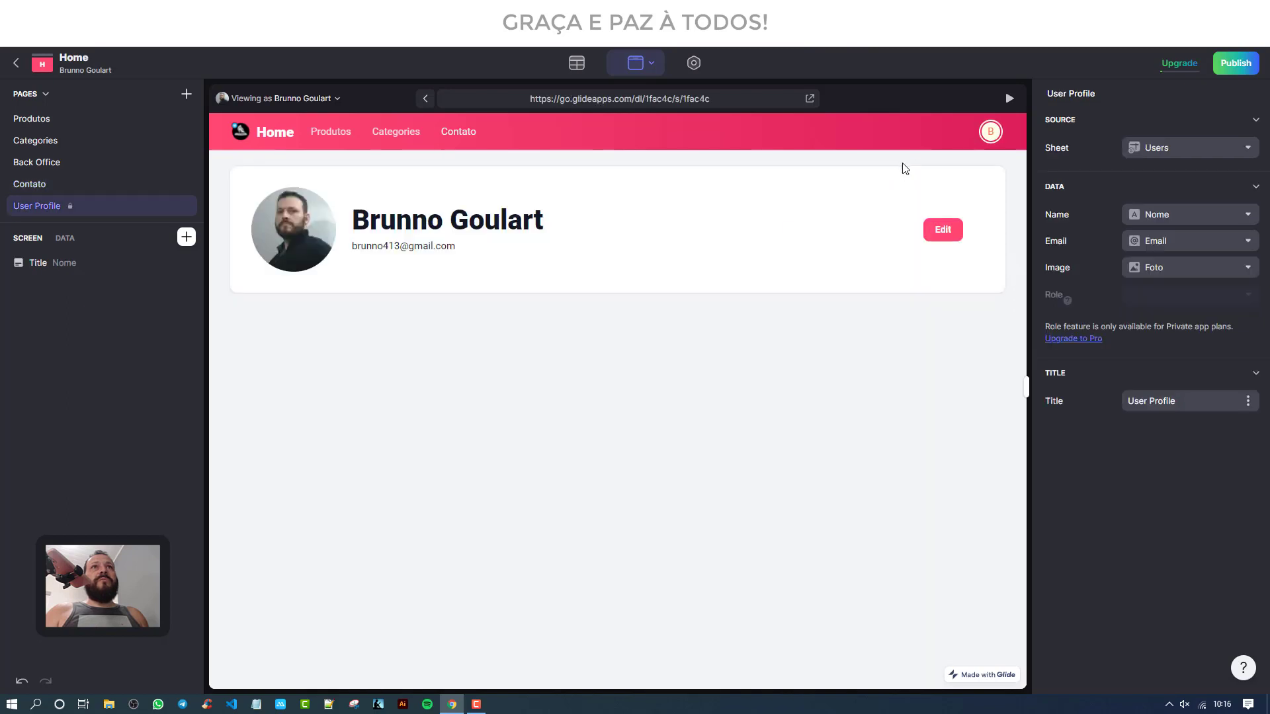
left_click(990, 132)
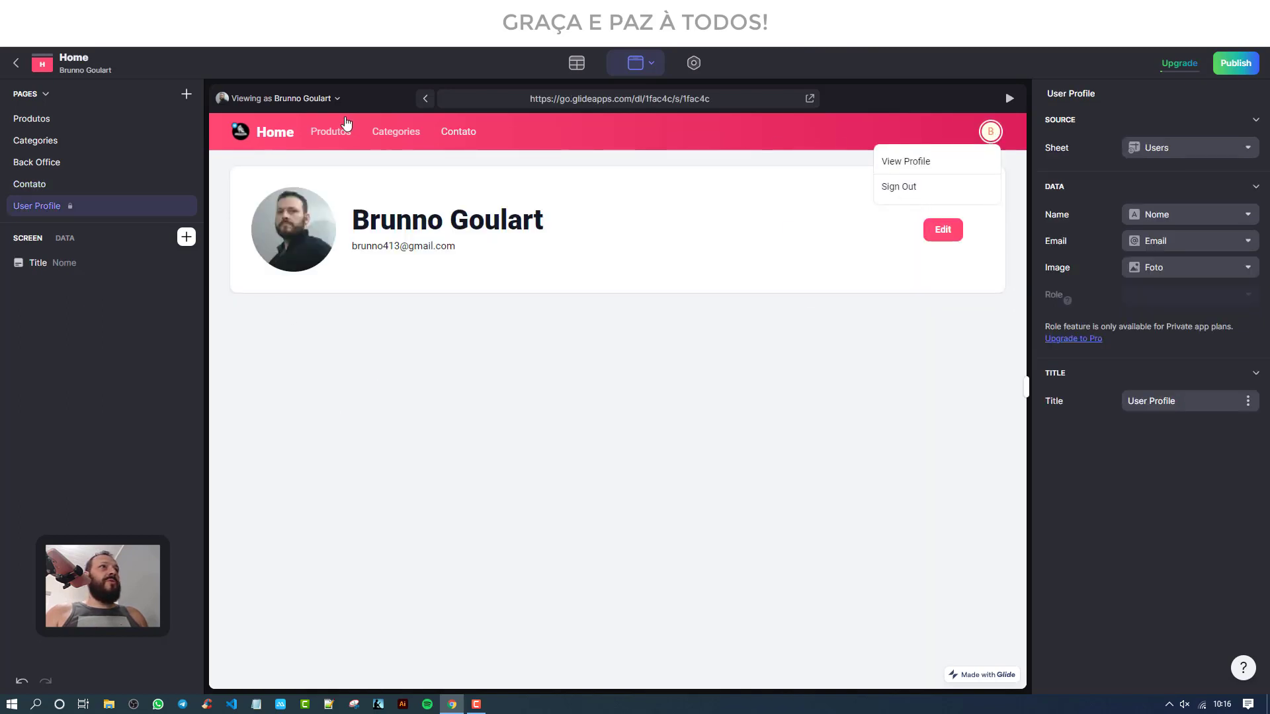
left_click(327, 134)
left_click(464, 133)
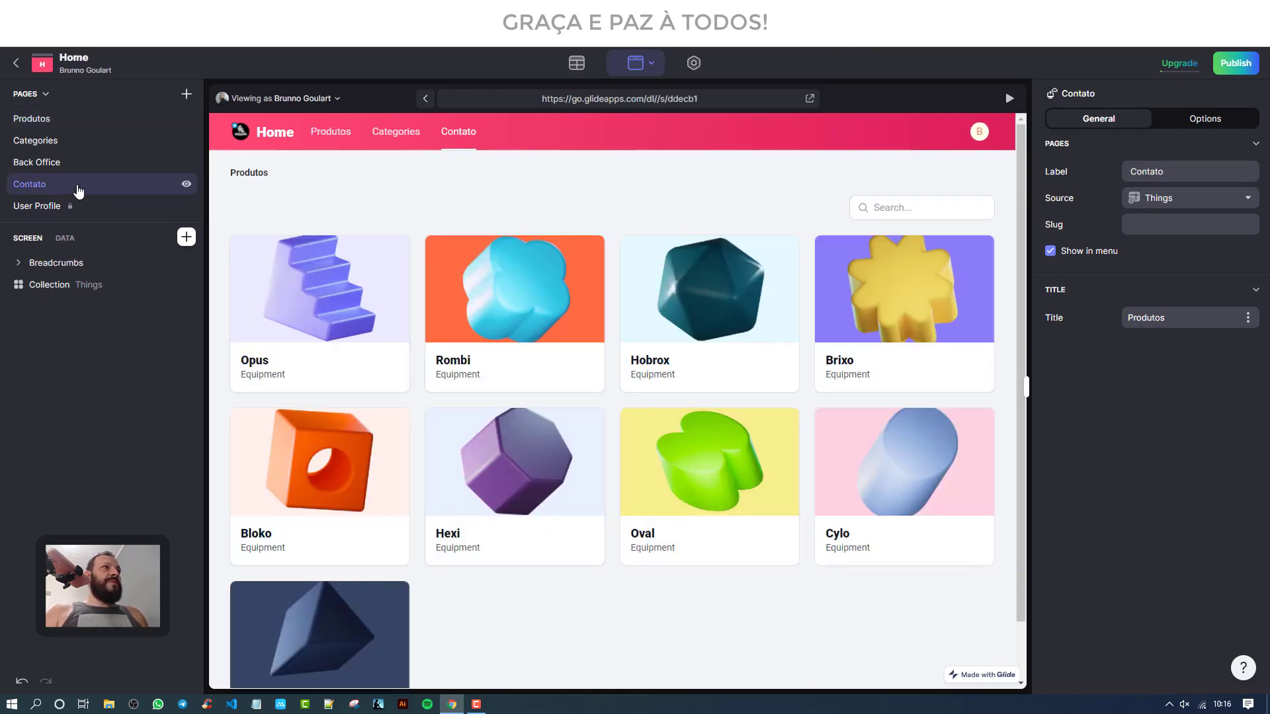
left_click(78, 186)
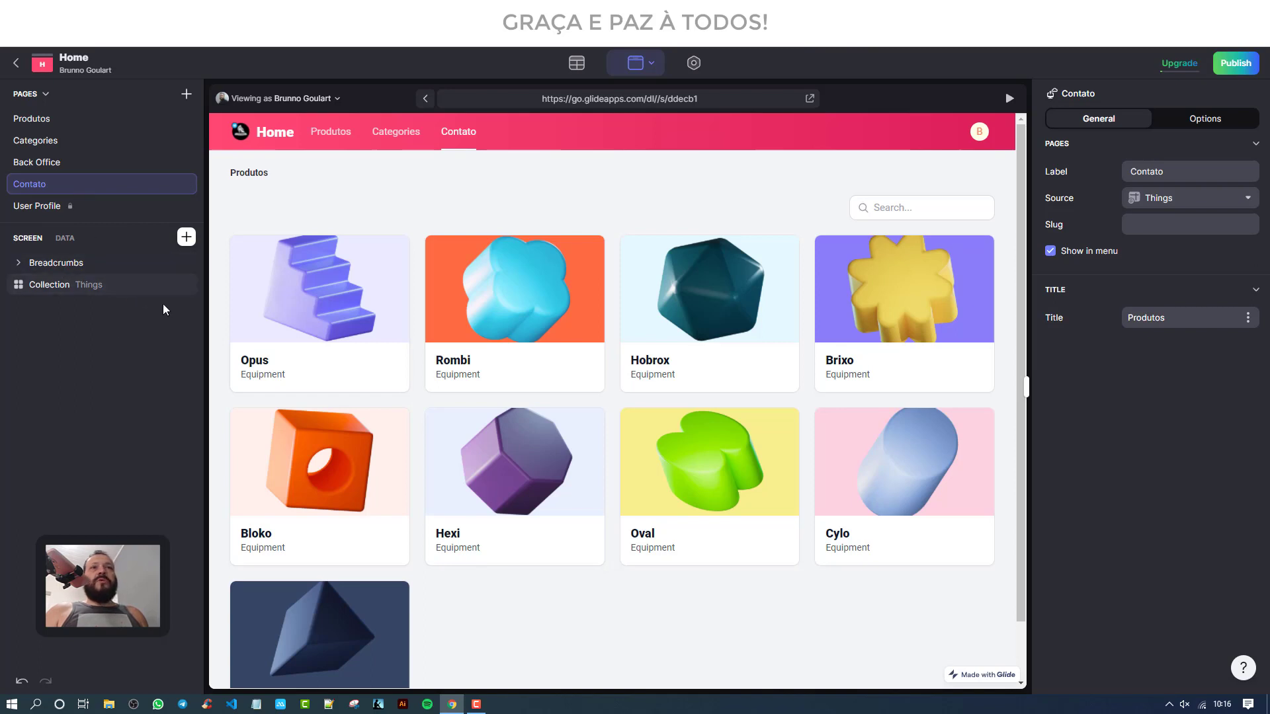
scroll(459, 494, "down", 1)
scroll(459, 494, "up", 1)
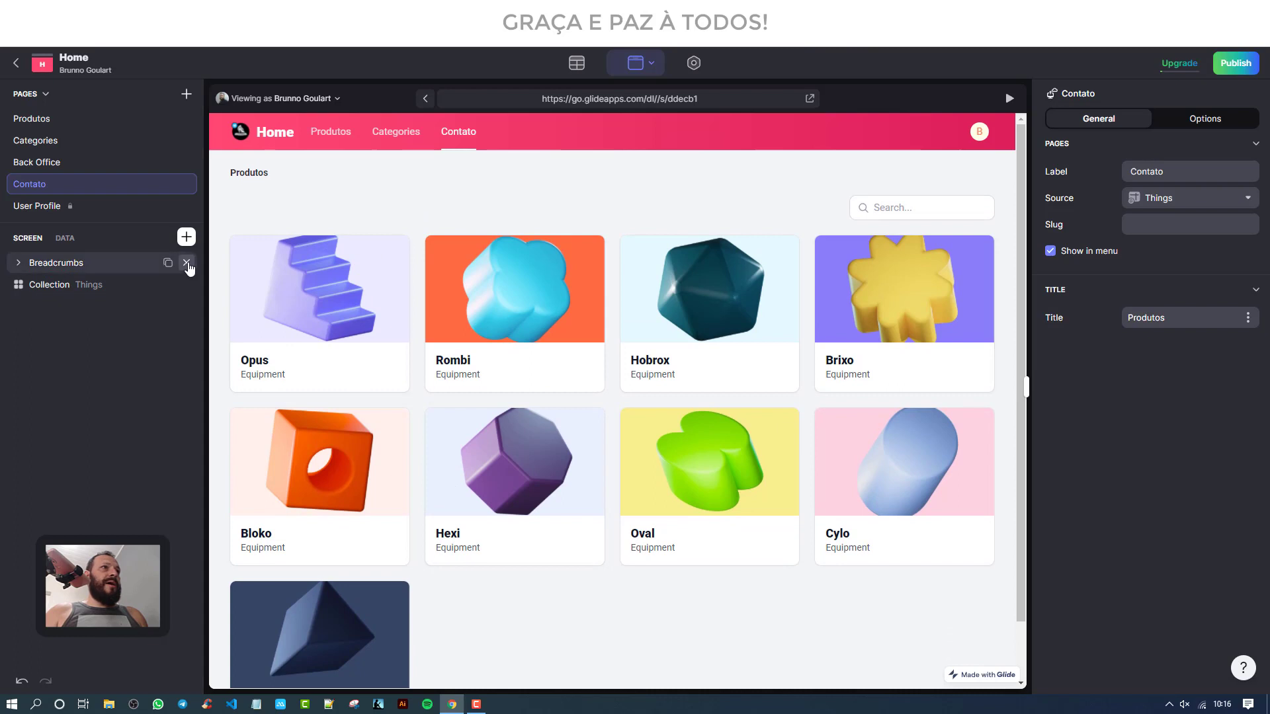
Step: Delete the Breadcrumbs and Collection components from the Contato page and add a Container component in their place
left_click(187, 264)
left_click(187, 264)
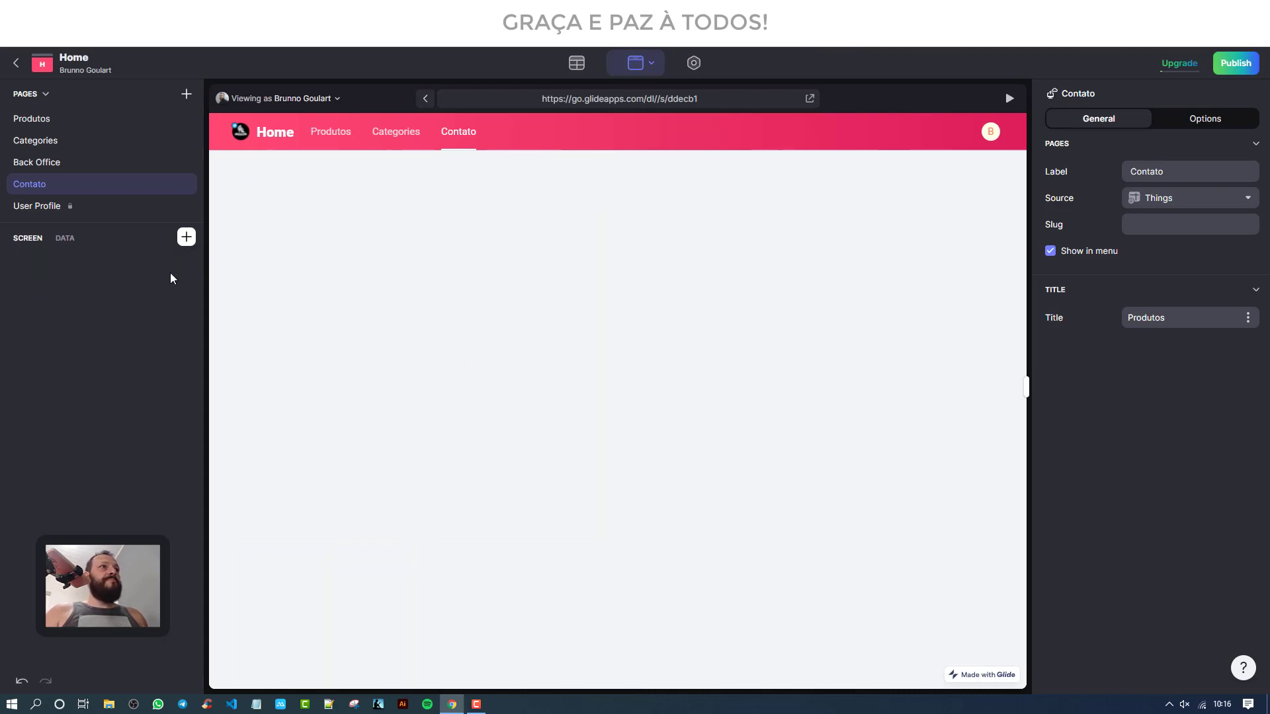
left_click(186, 237)
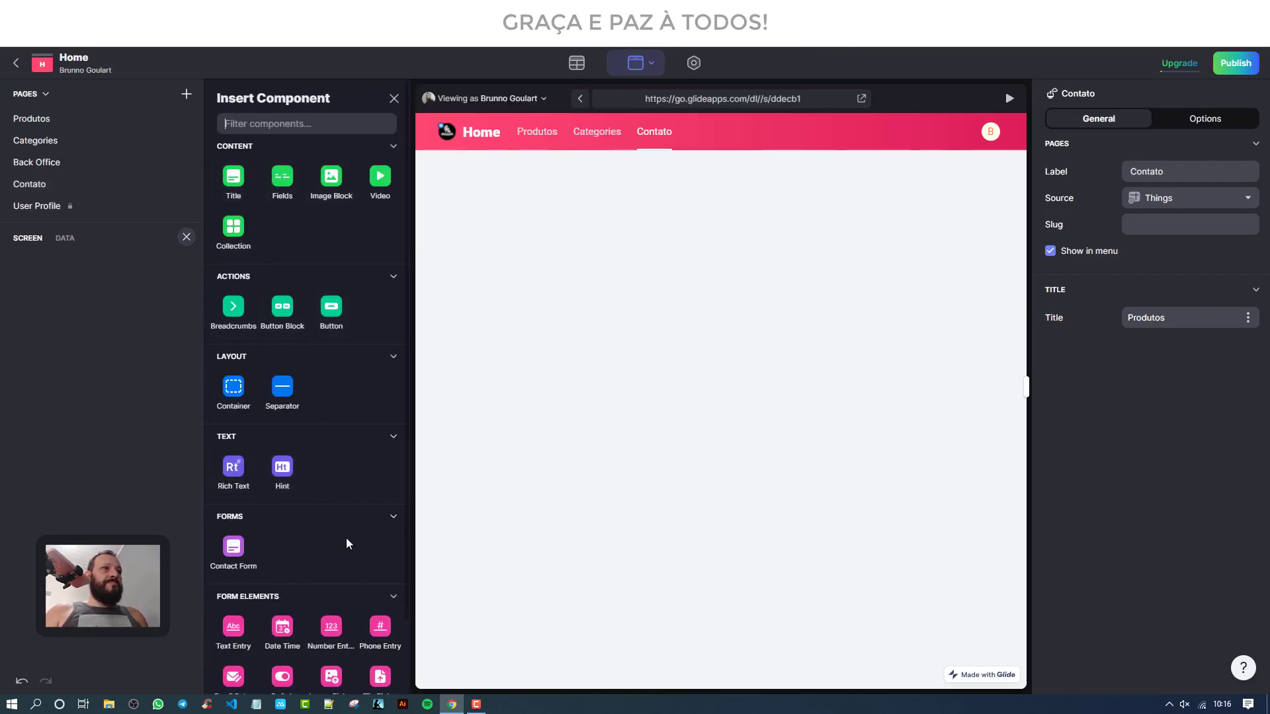
scroll(346, 538, "down", 1)
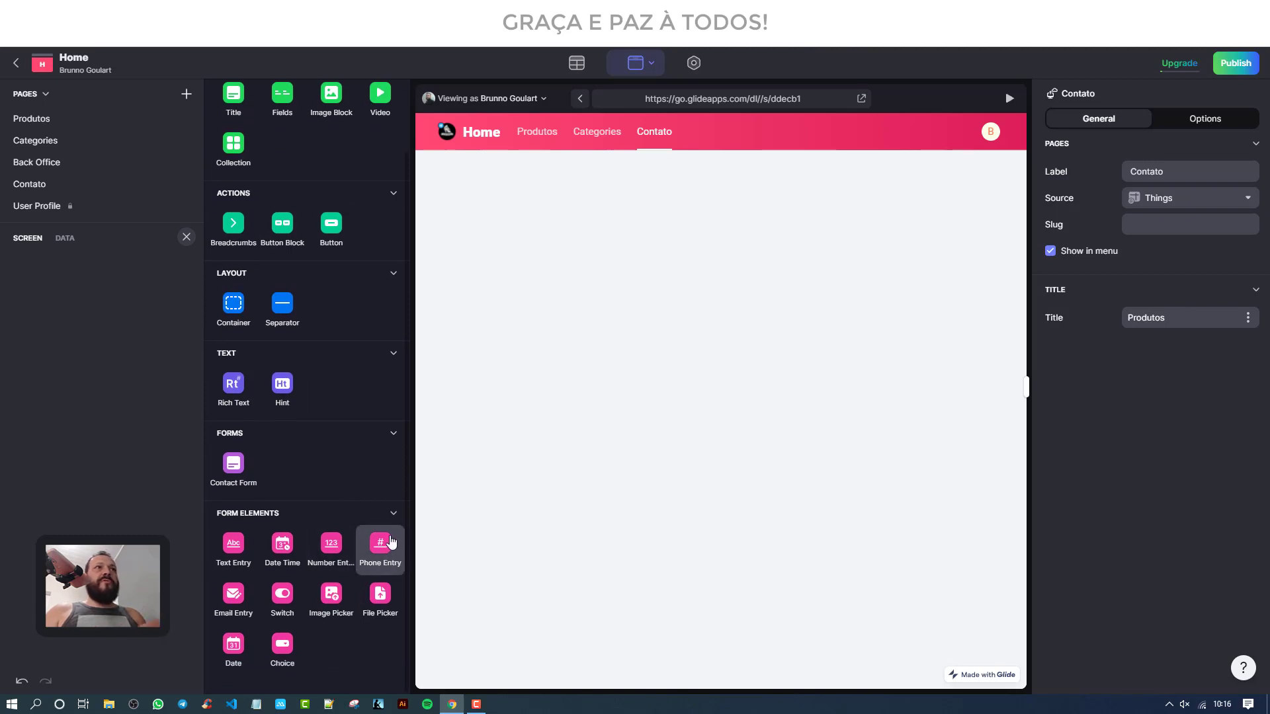
scroll(338, 477, "up", 1)
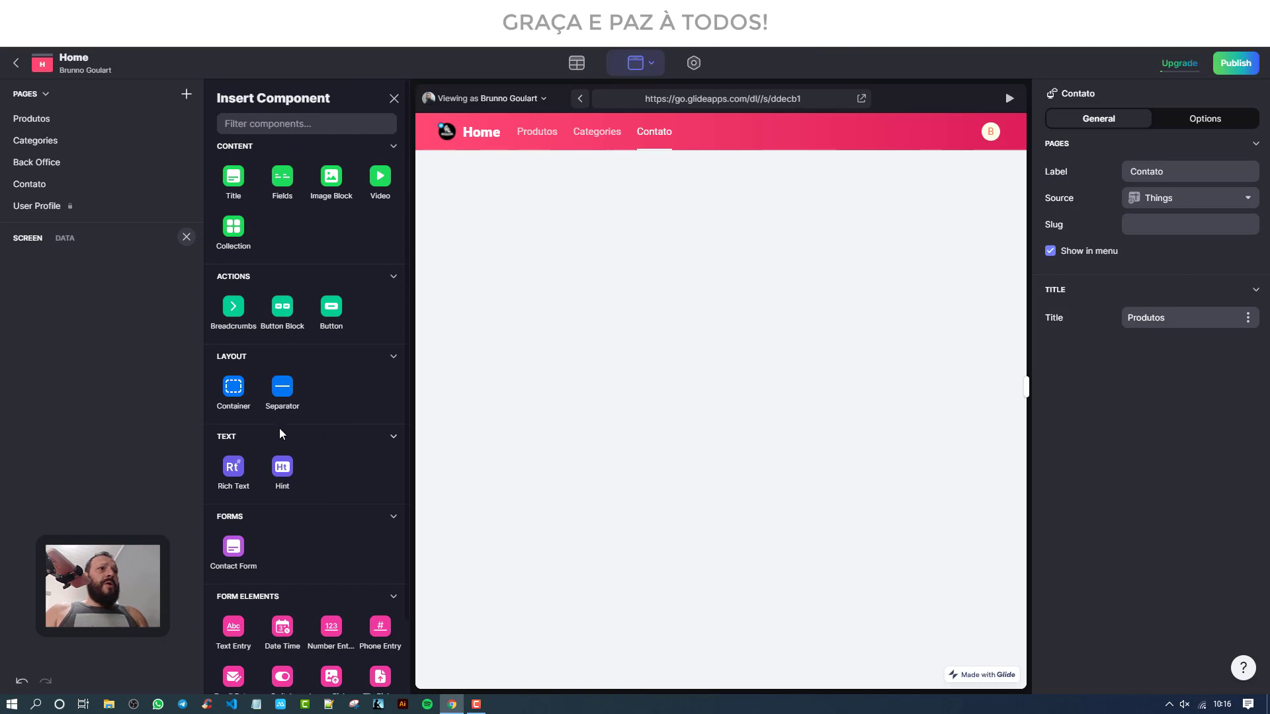
left_click(234, 390)
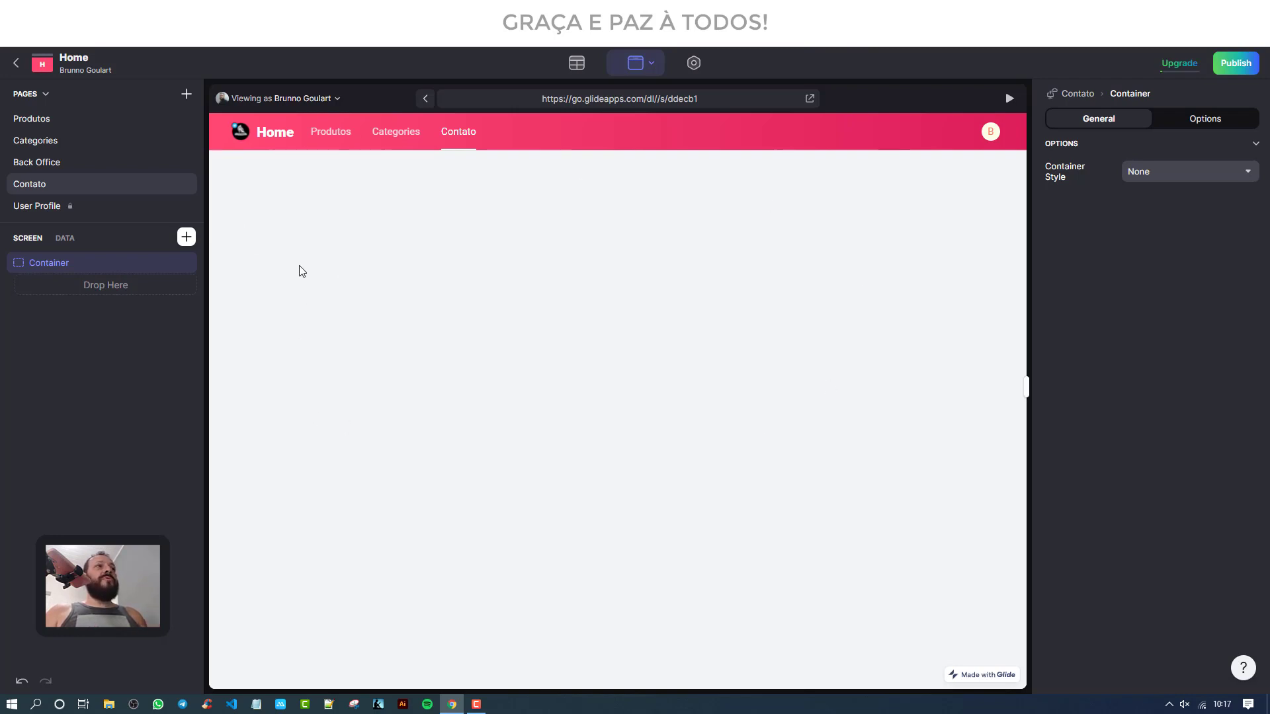
Step: Add a Button component to the Contato page and set its title to "whatsapp"
left_click(192, 246)
left_click(333, 320)
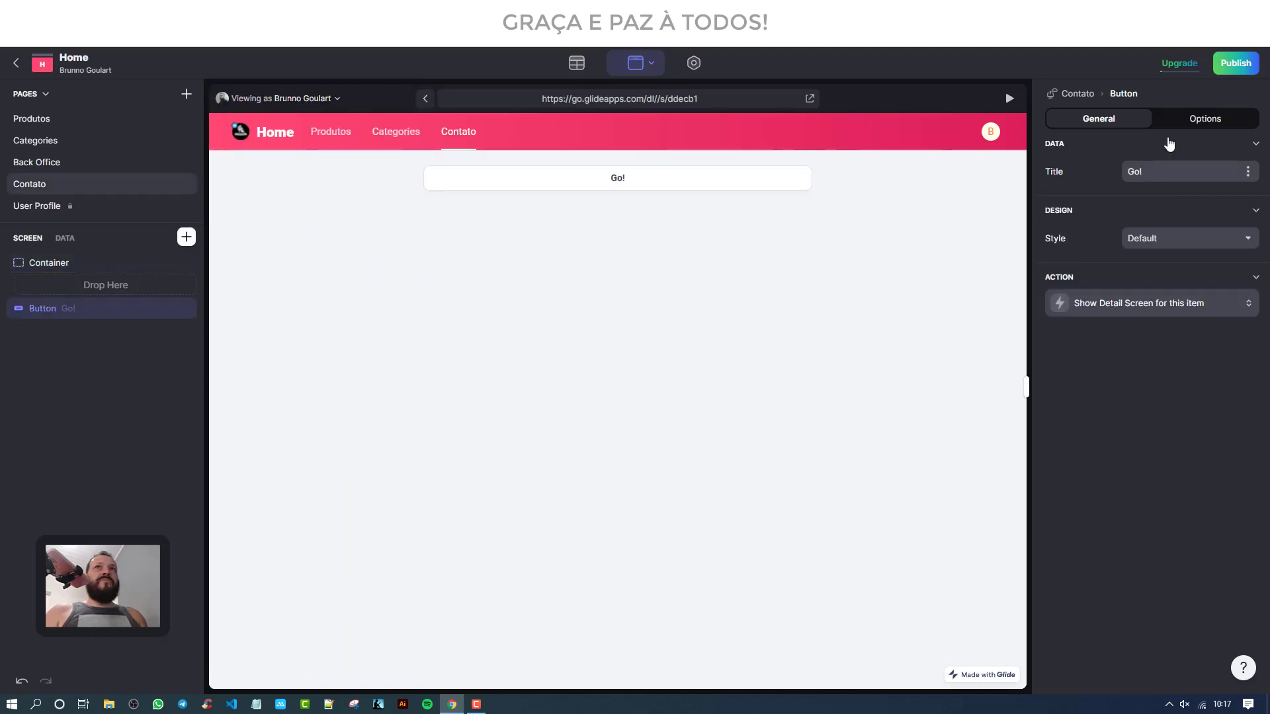
left_click(1124, 172)
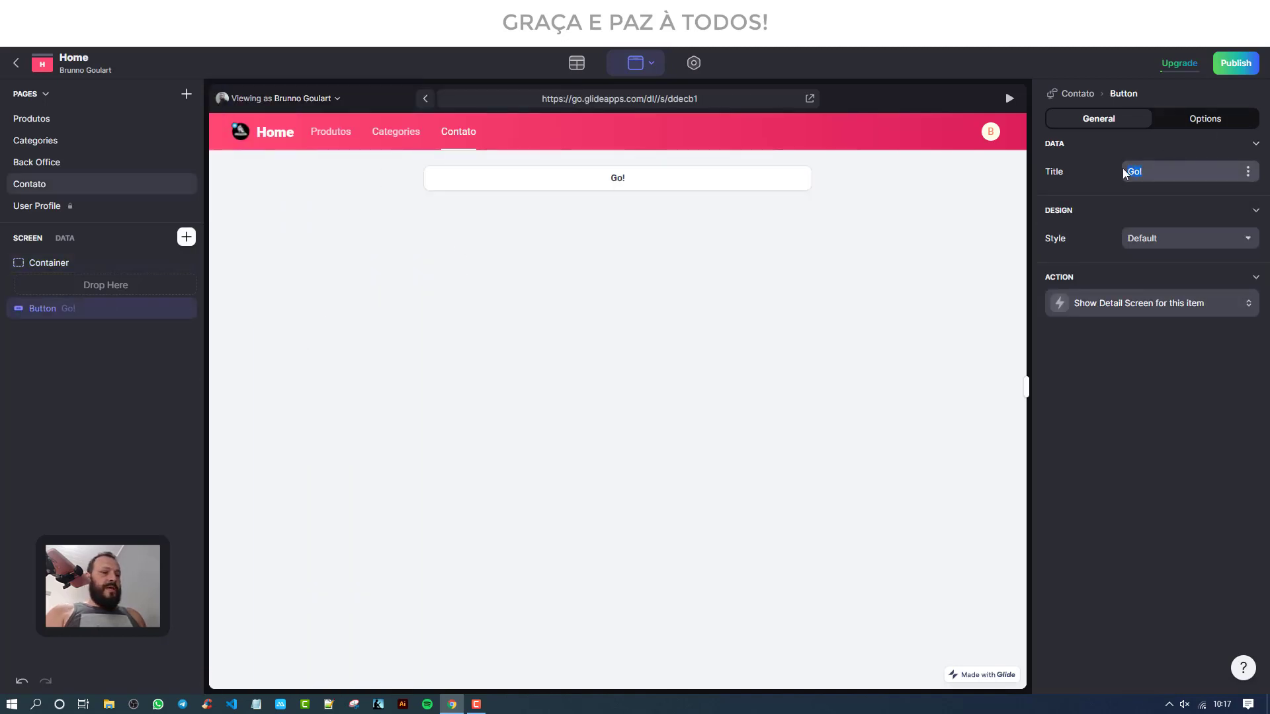
type("w")
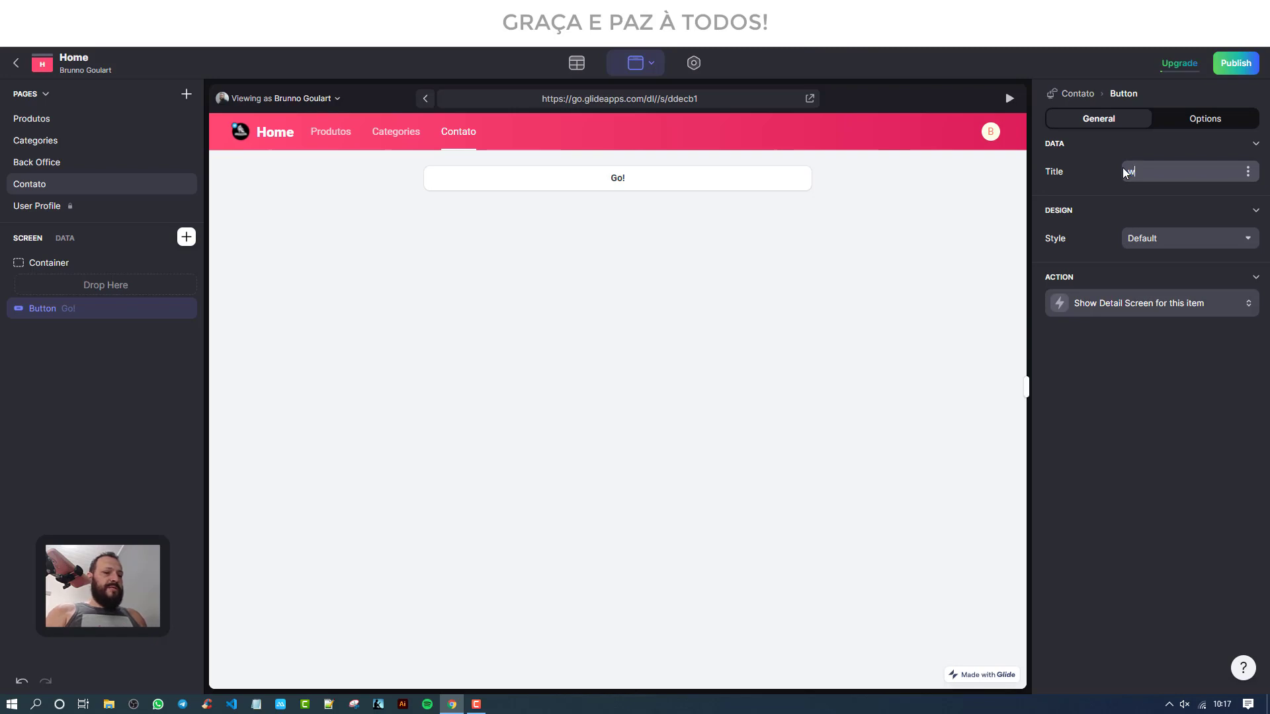
type("hatsapp")
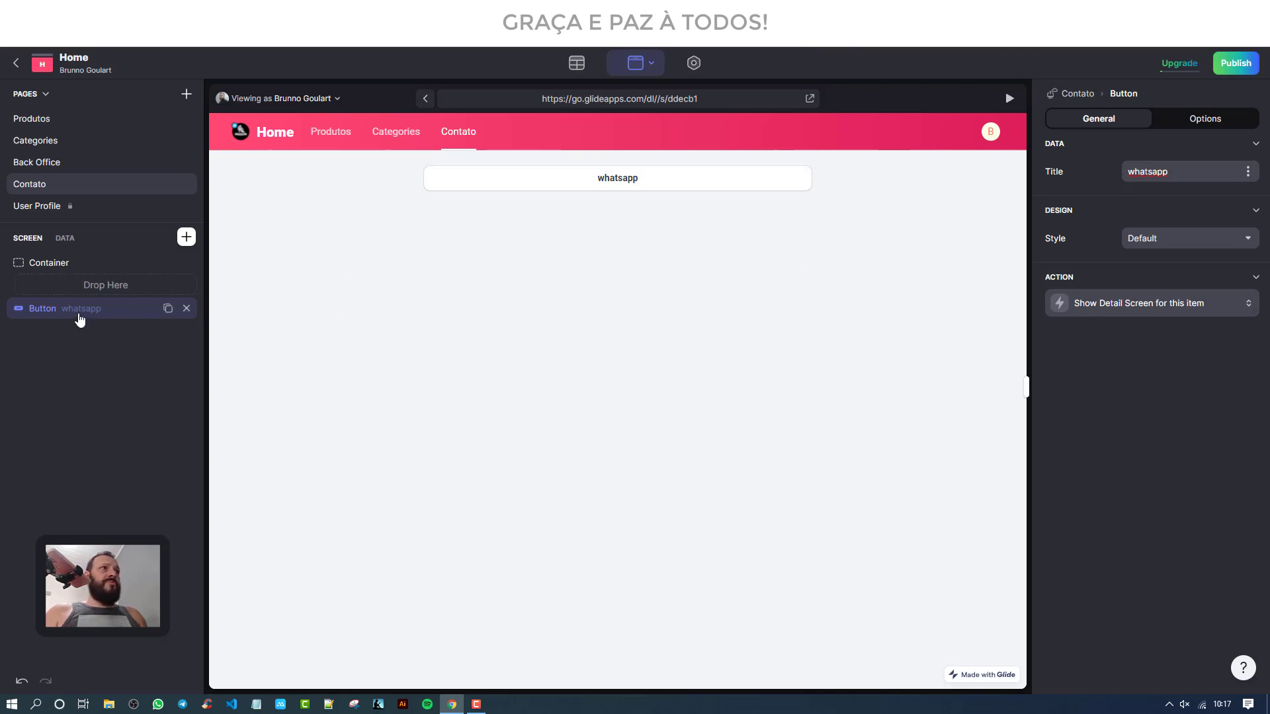
Step: Try the Accent, None and Highlight styles on the empty container
left_click(53, 263)
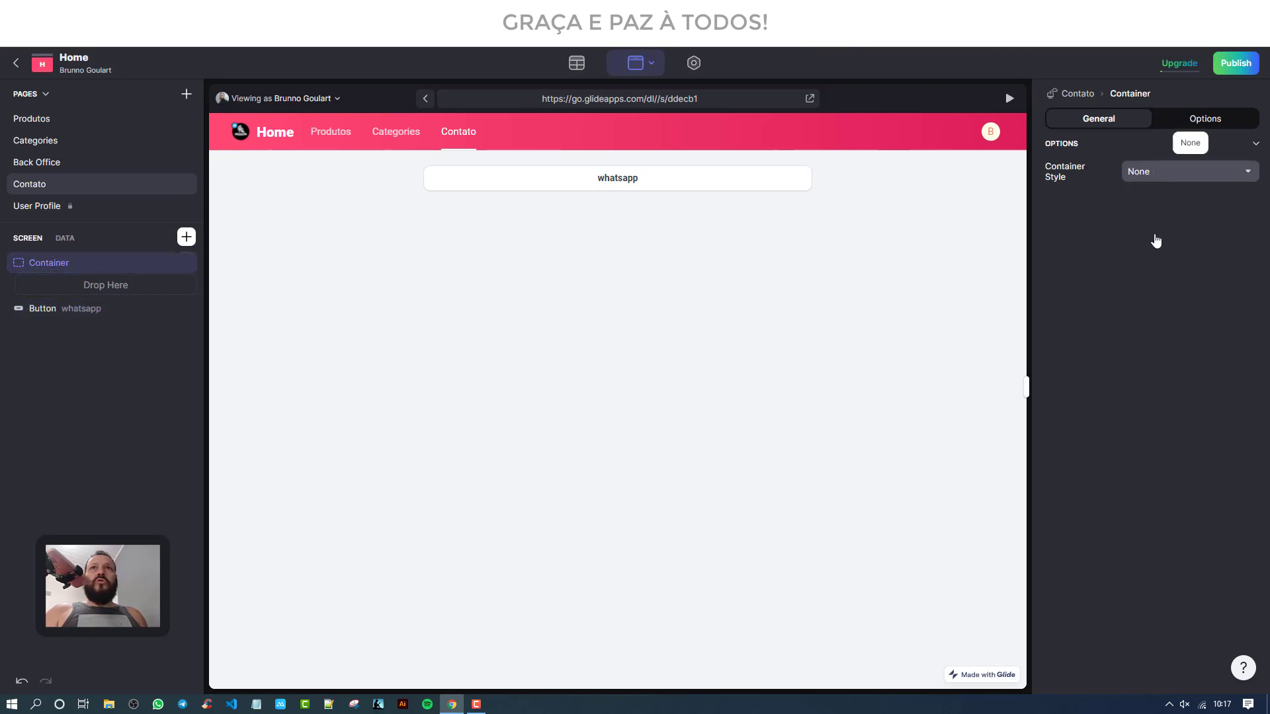
left_click(1247, 173)
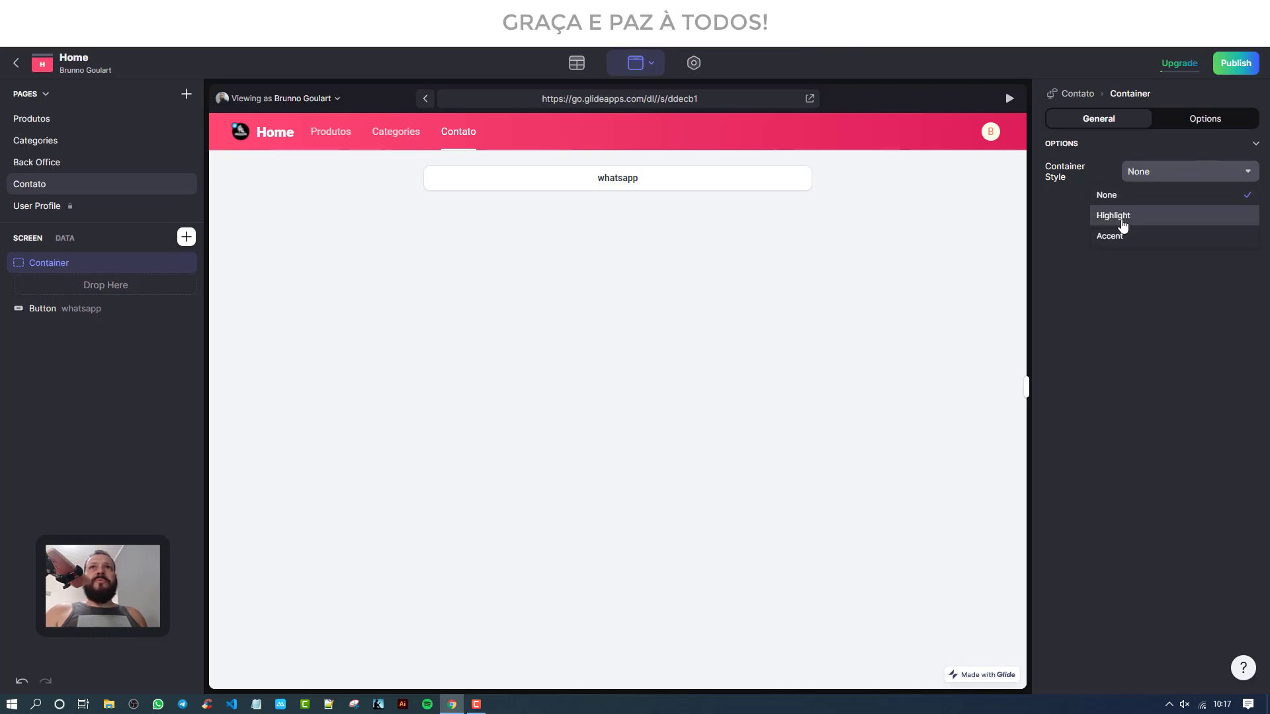
left_click(1133, 238)
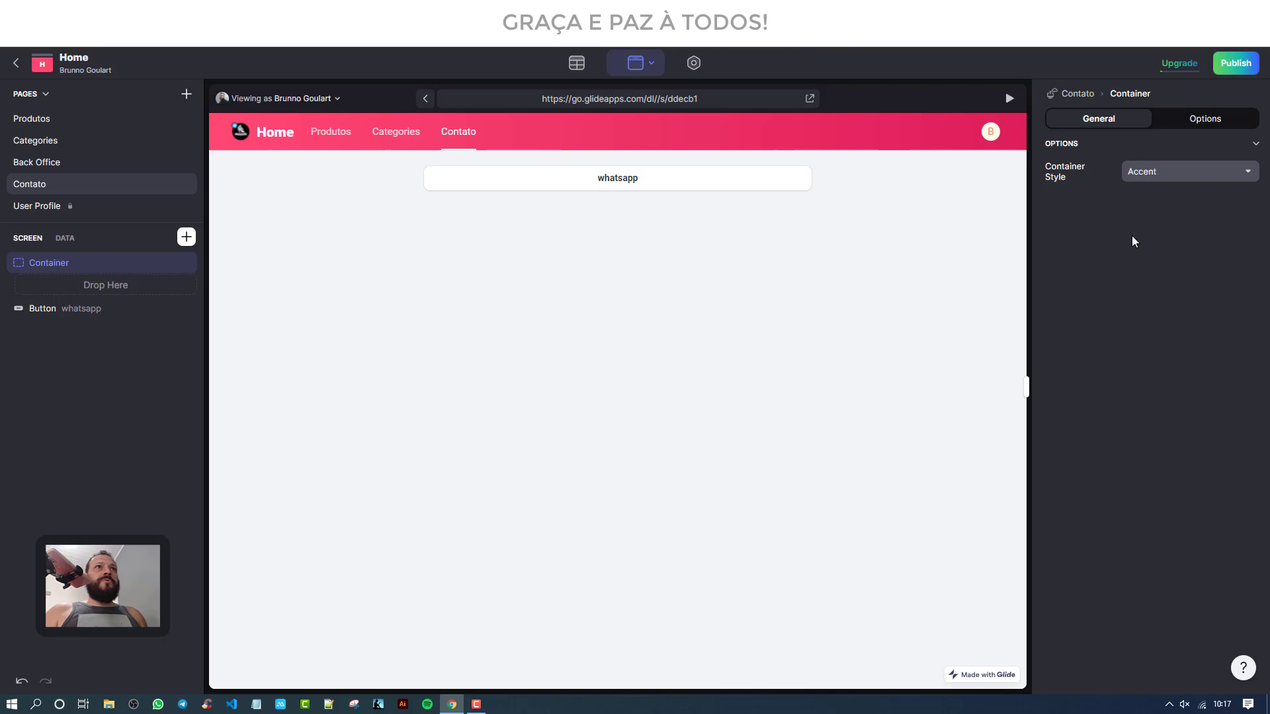
left_click(1135, 180)
left_click(1139, 176)
left_click(1138, 176)
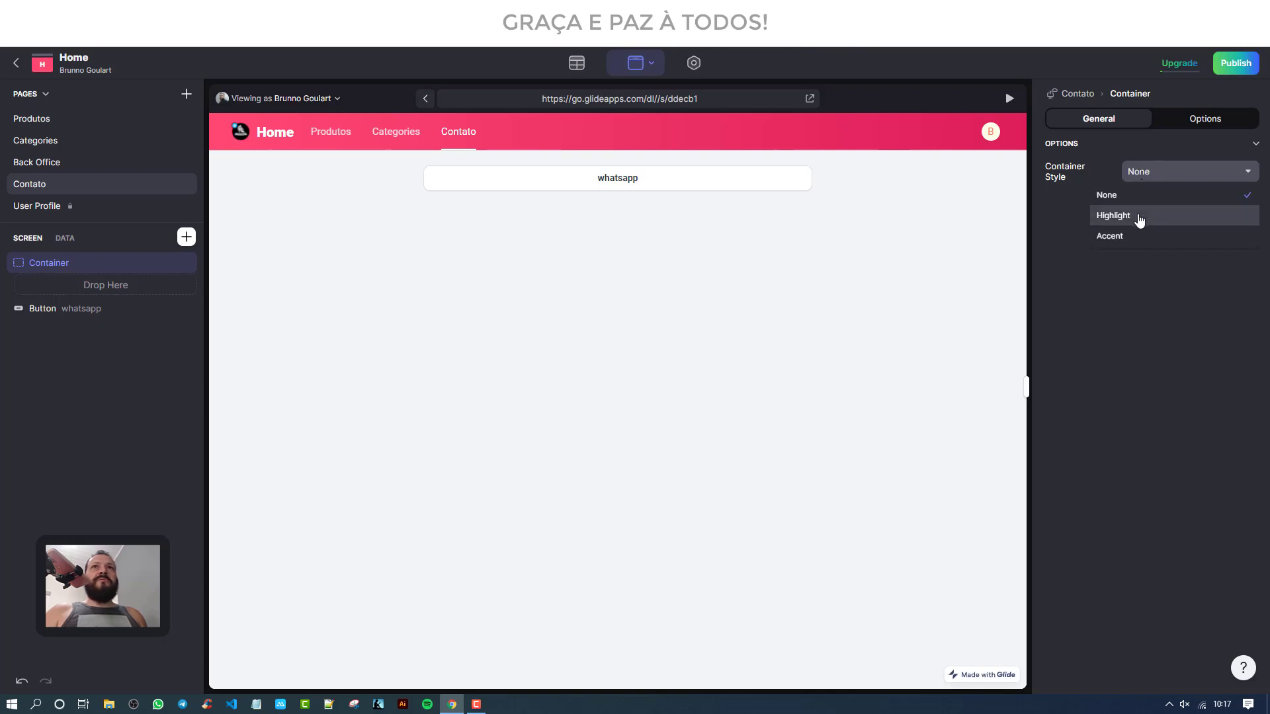
left_click(1136, 219)
Step: Move the whatsapp button into the container and set the container's style to Accent
left_click_drag(47, 311, 76, 287)
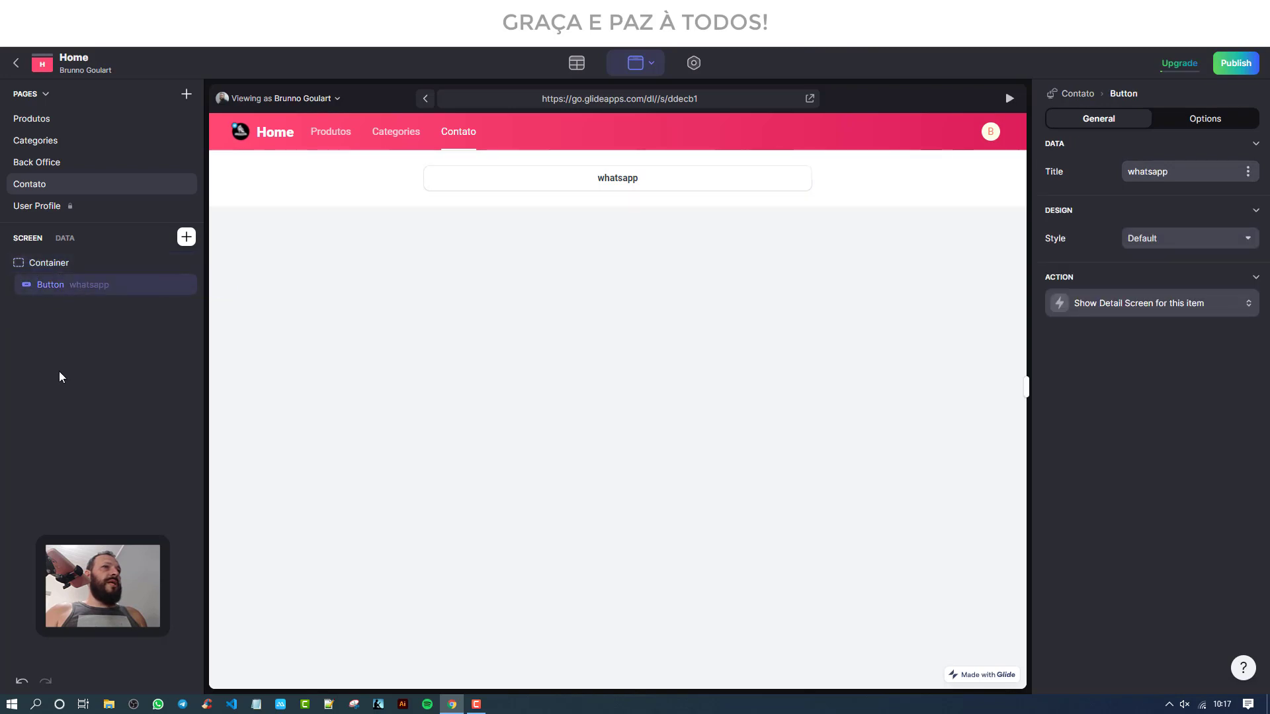
left_click(41, 266)
left_click(54, 286)
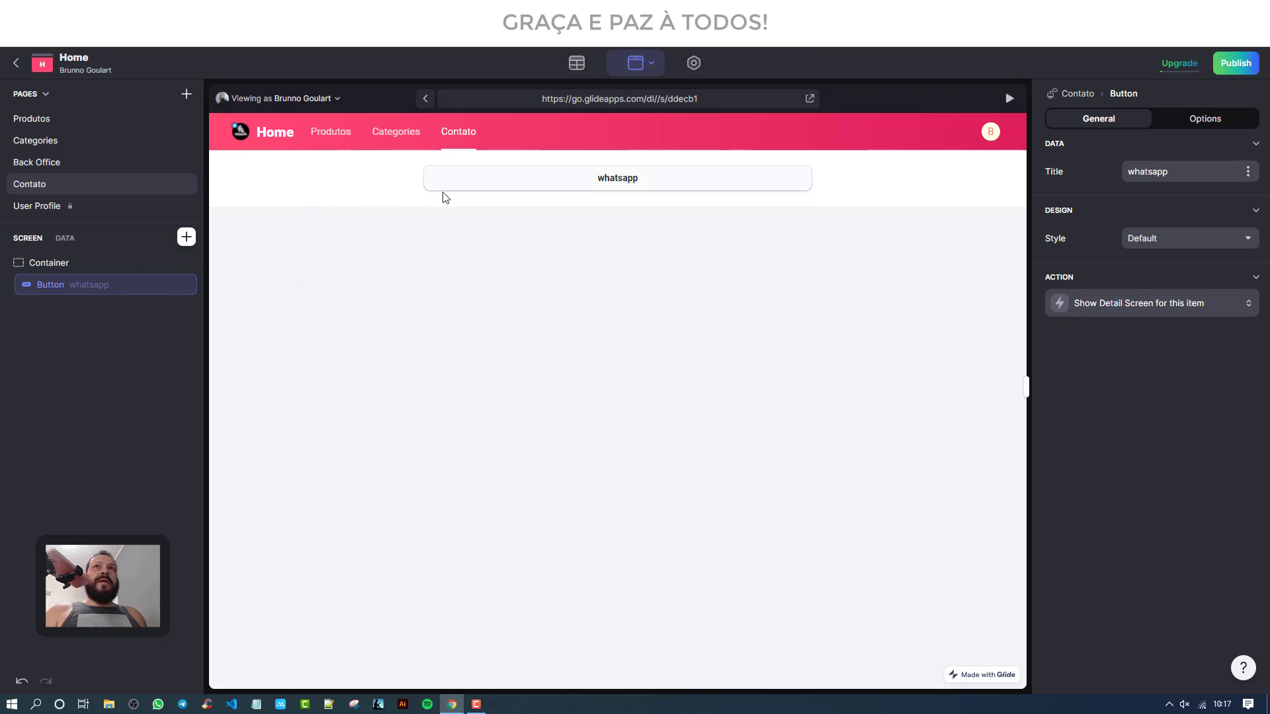
left_click(129, 271)
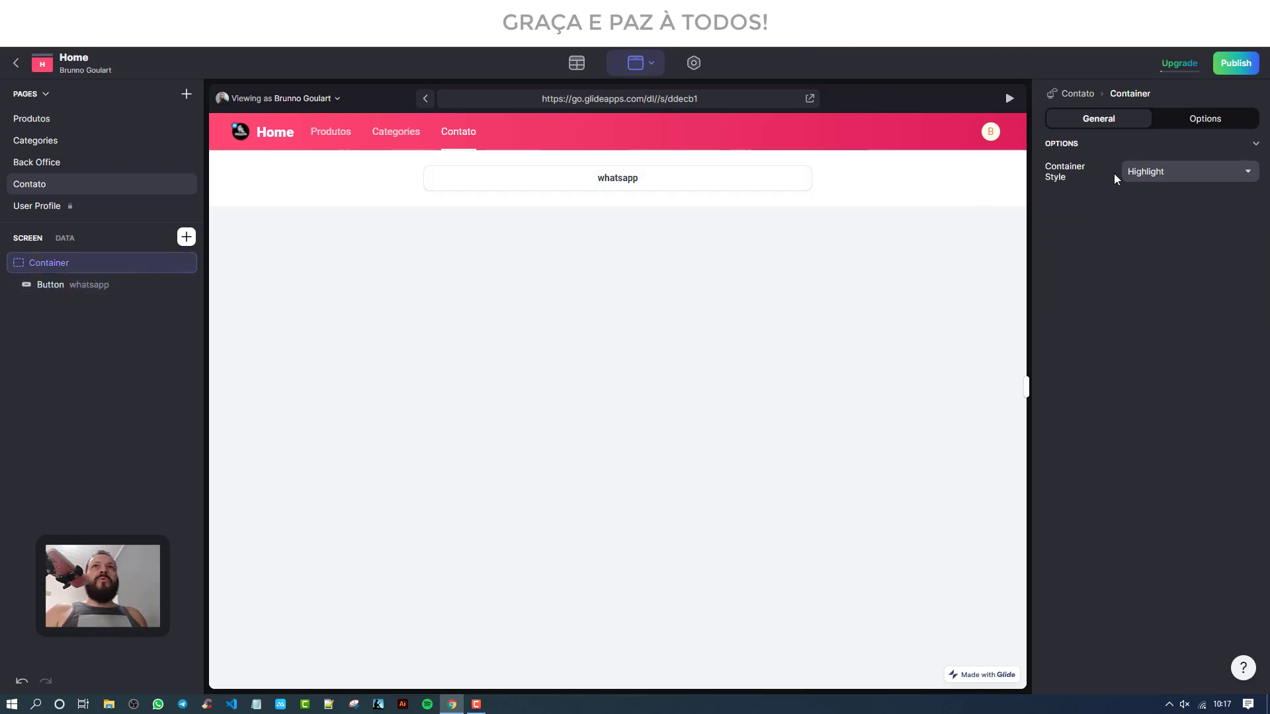
left_click(1139, 171)
left_click(1136, 237)
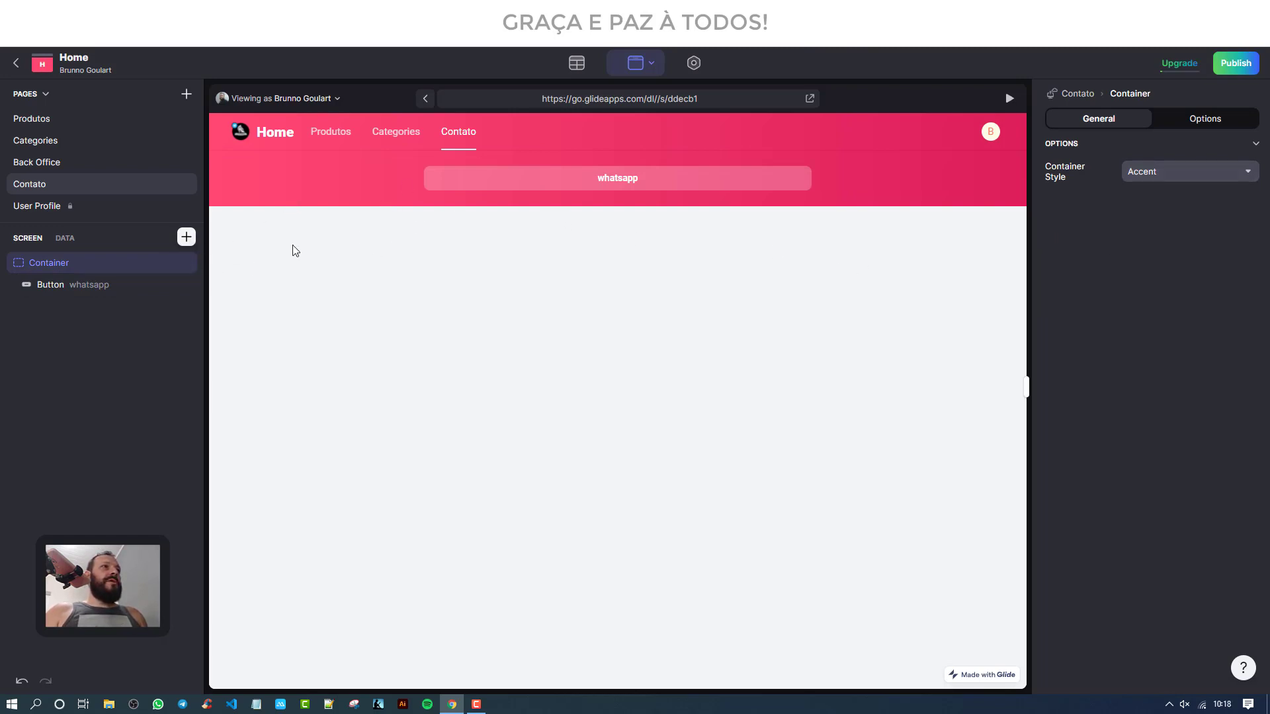
Step: Add a Choice form element to the page and place it inside the container above the whatsapp button
left_click(186, 237)
scroll(275, 415, "down", 2)
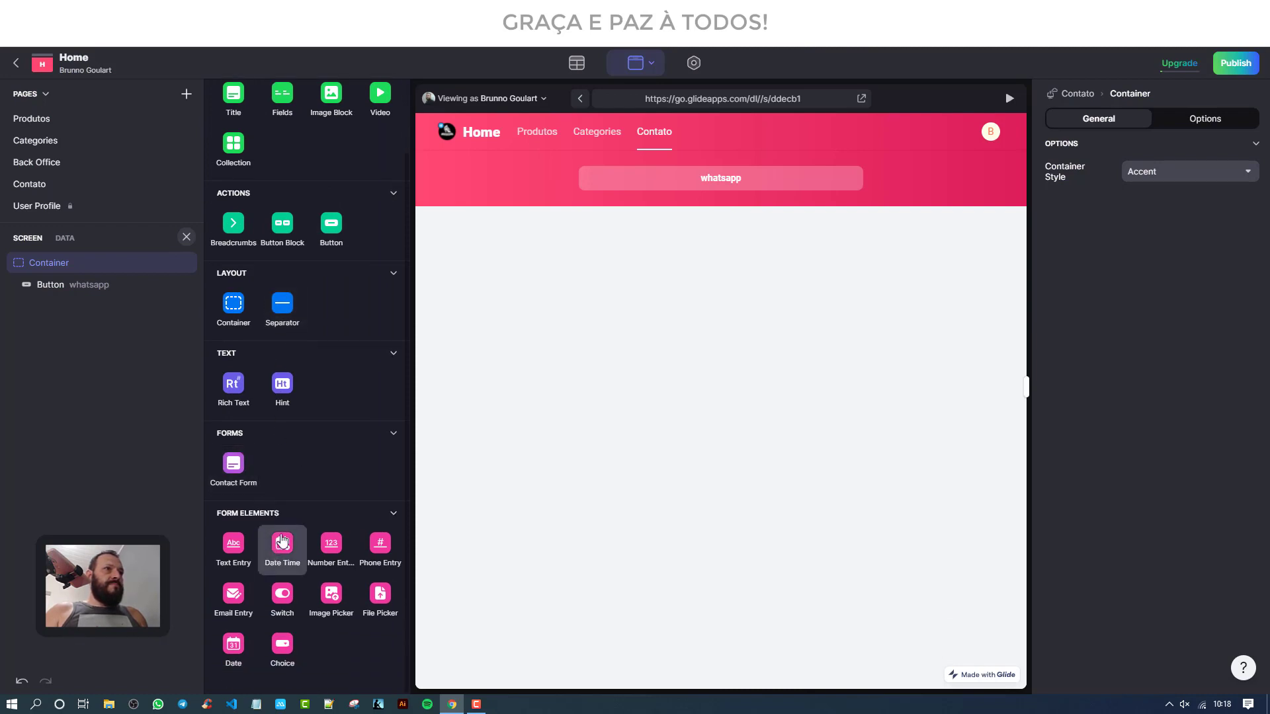
left_click(285, 648)
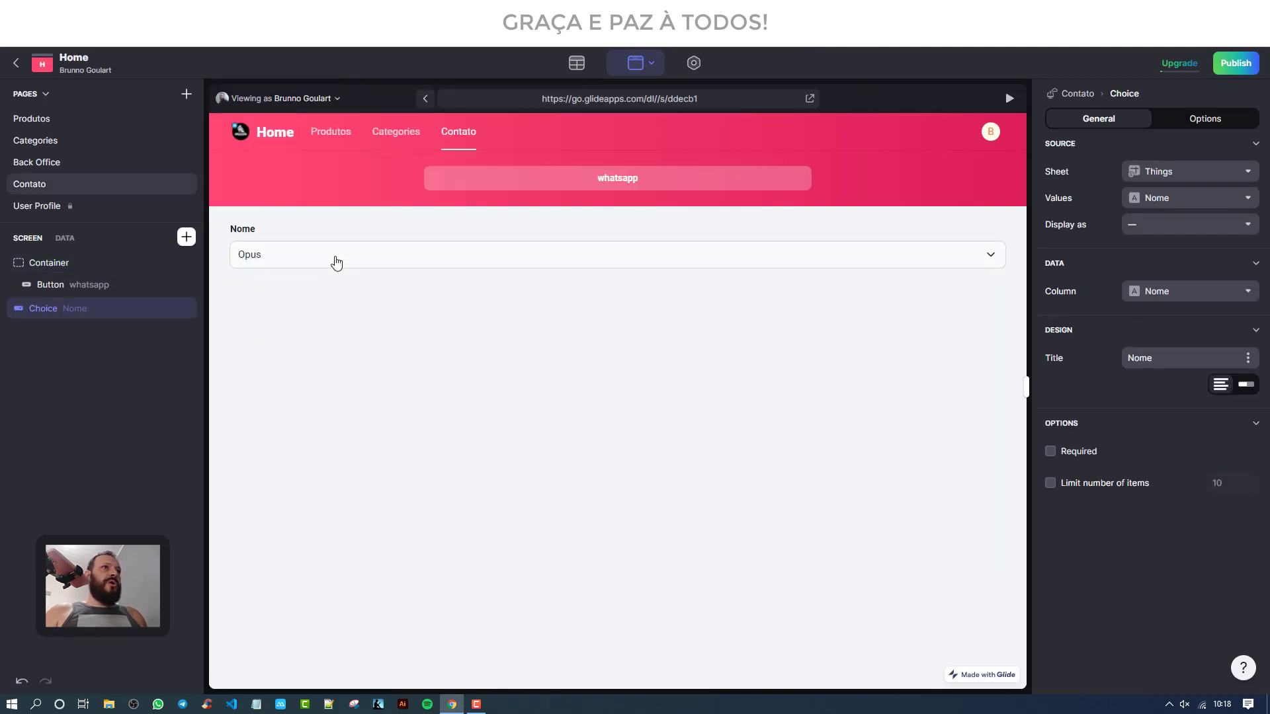
left_click(337, 262)
left_click(337, 263)
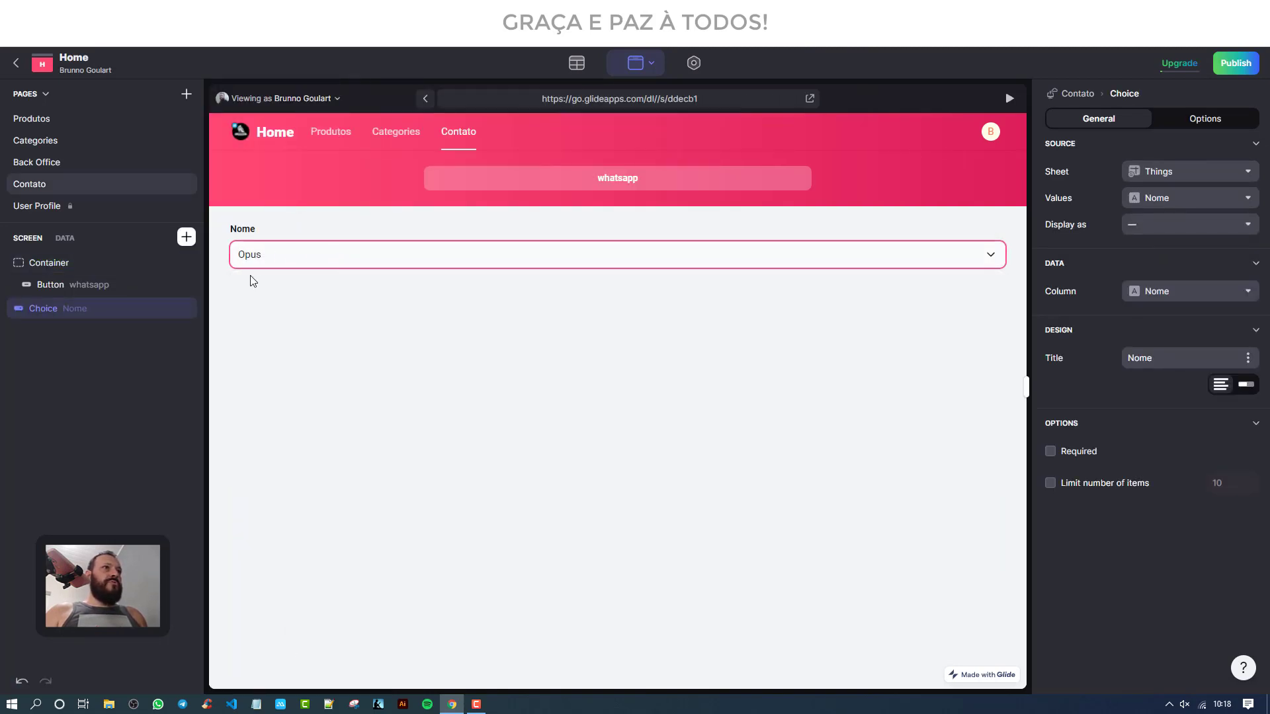
left_click_drag(65, 314, 78, 286)
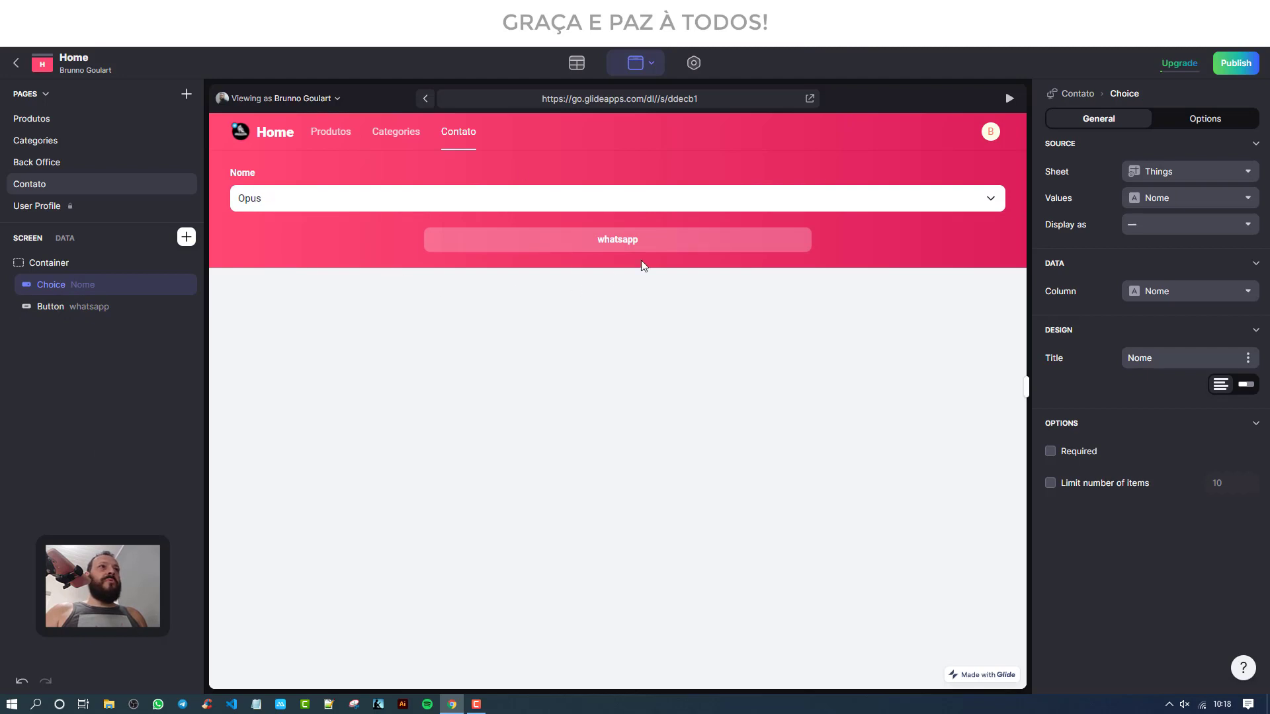
Step: Try the Highlight and None styles on the filled container and set it back to Accent
left_click(79, 269)
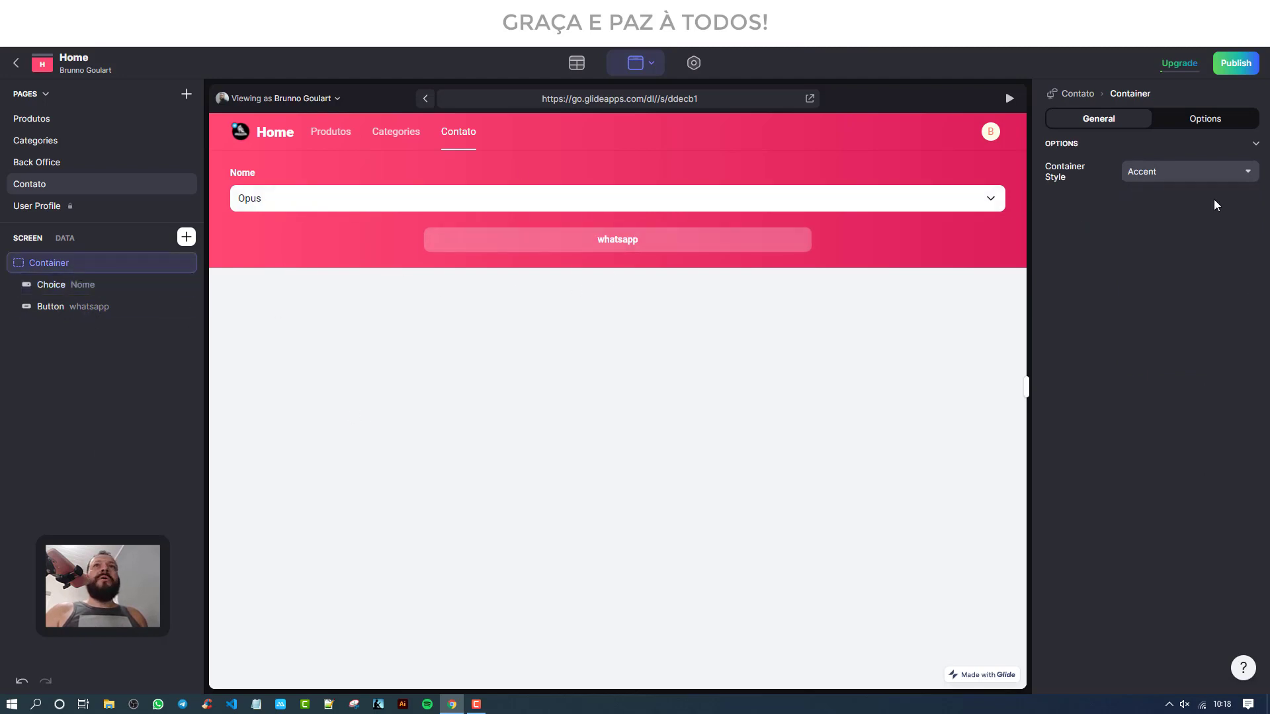
left_click(1190, 174)
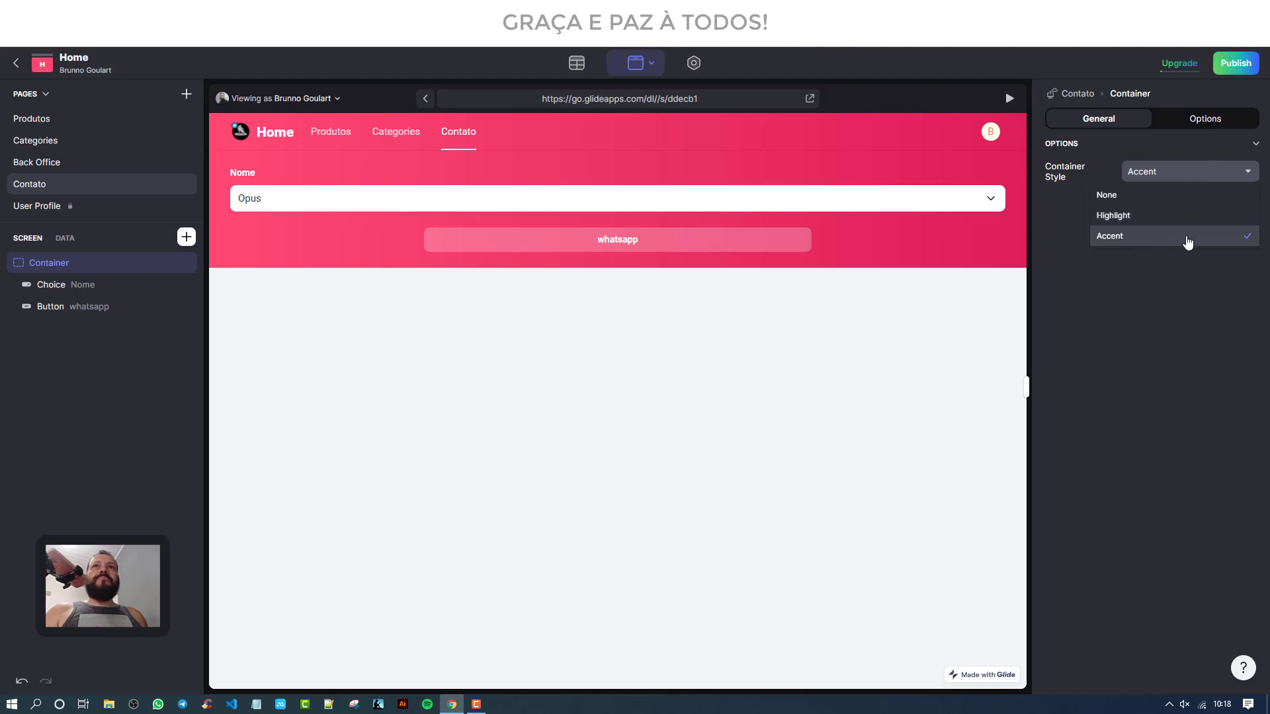
left_click(1176, 216)
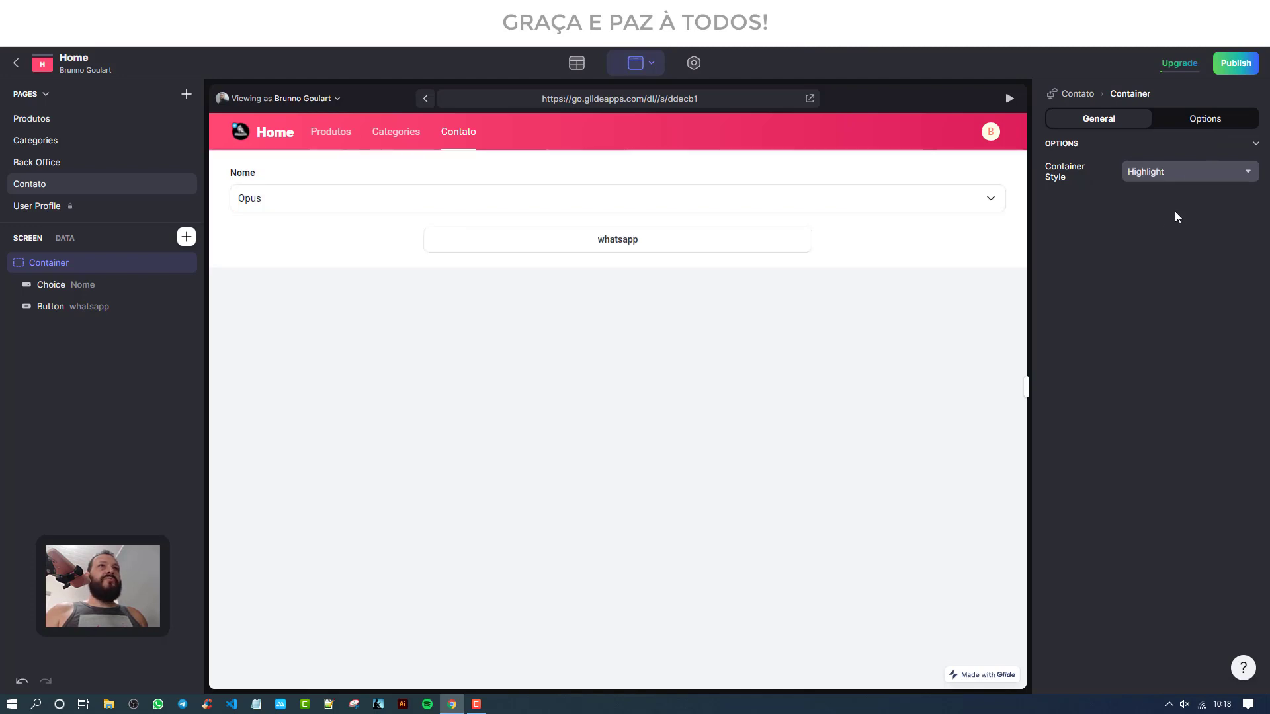
left_click(1174, 172)
left_click(1172, 198)
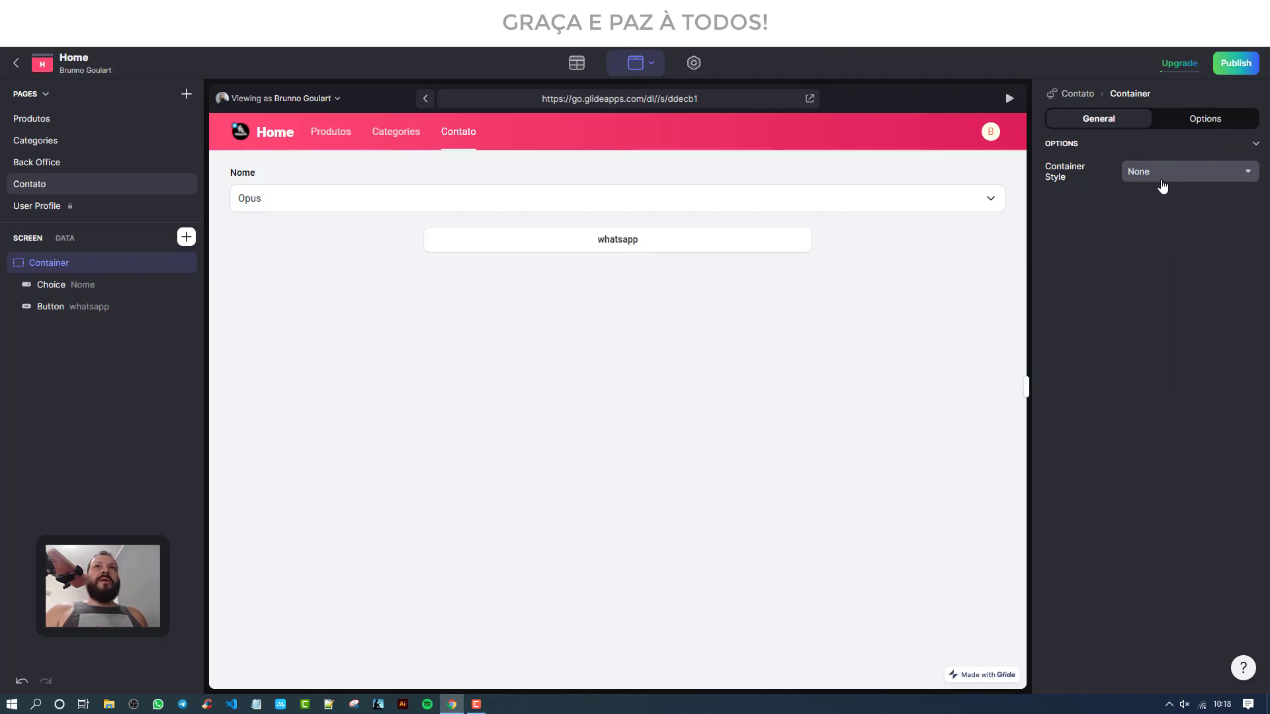
left_click(1162, 177)
left_click(1163, 216)
left_click(1159, 179)
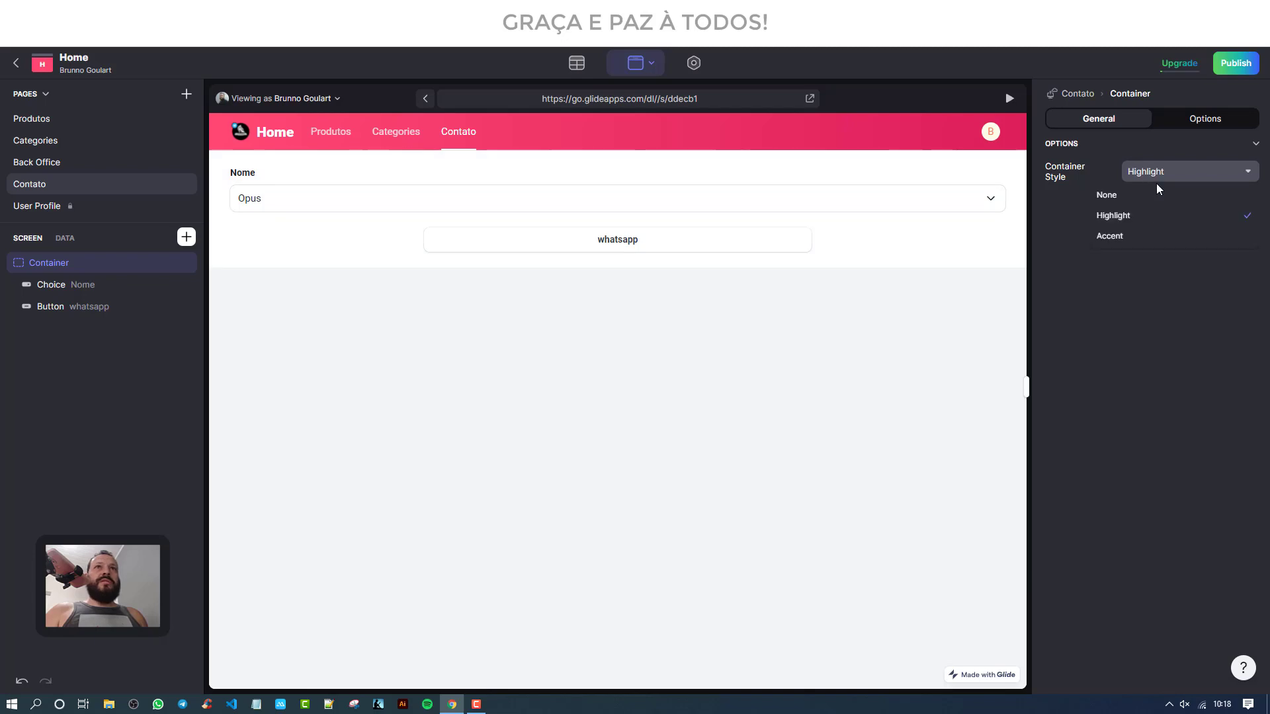
left_click(1164, 236)
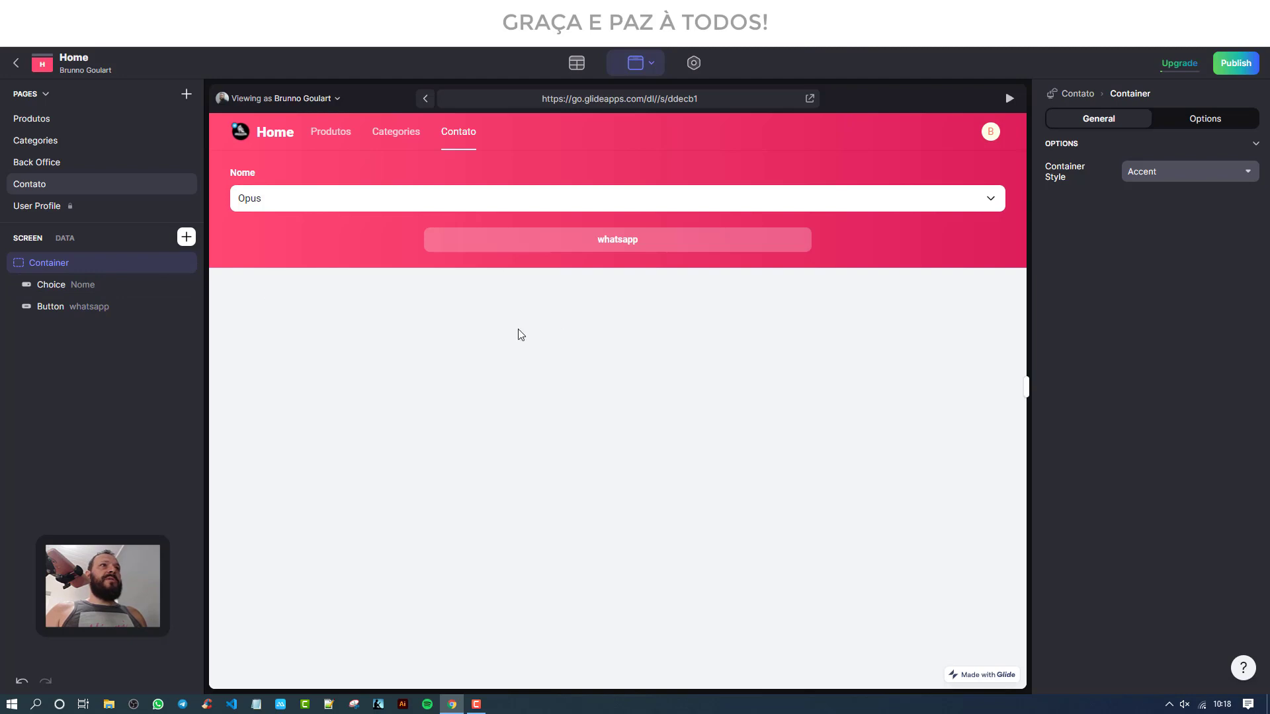
Step: Add a Fields component below the container and give its first item the label "teste" and the custom value "teste"
left_click(187, 237)
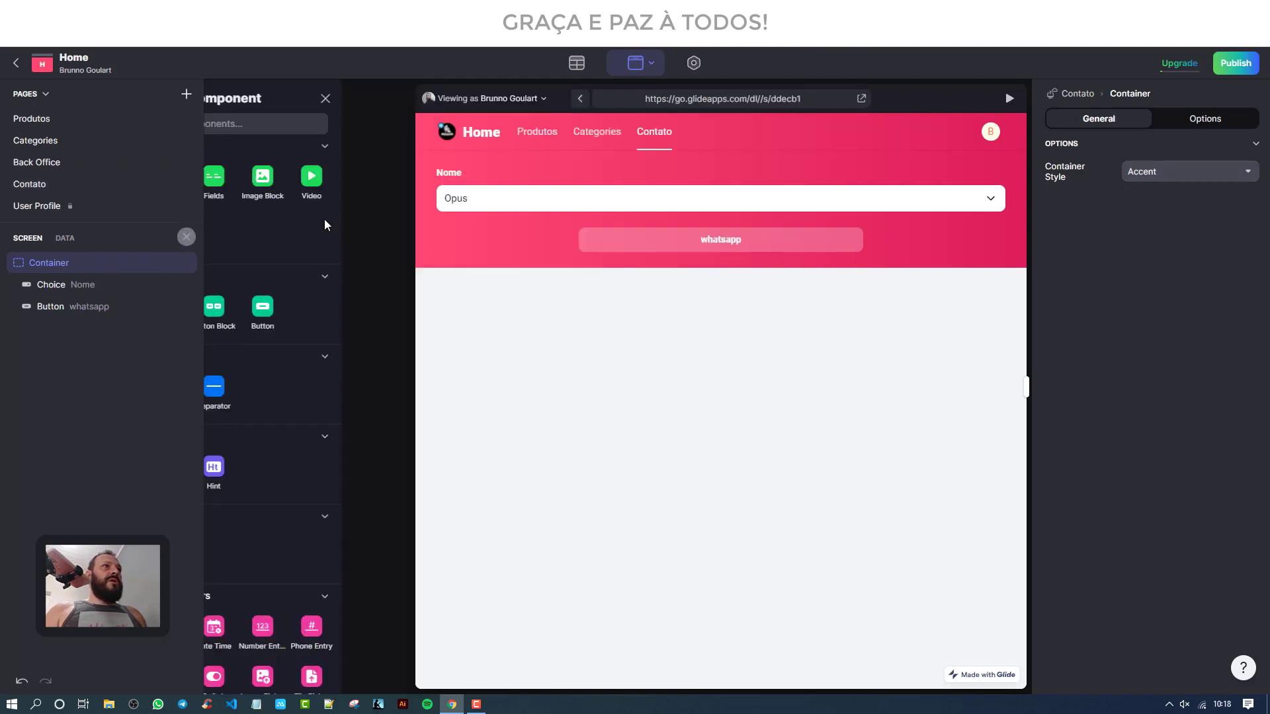
left_click(283, 180)
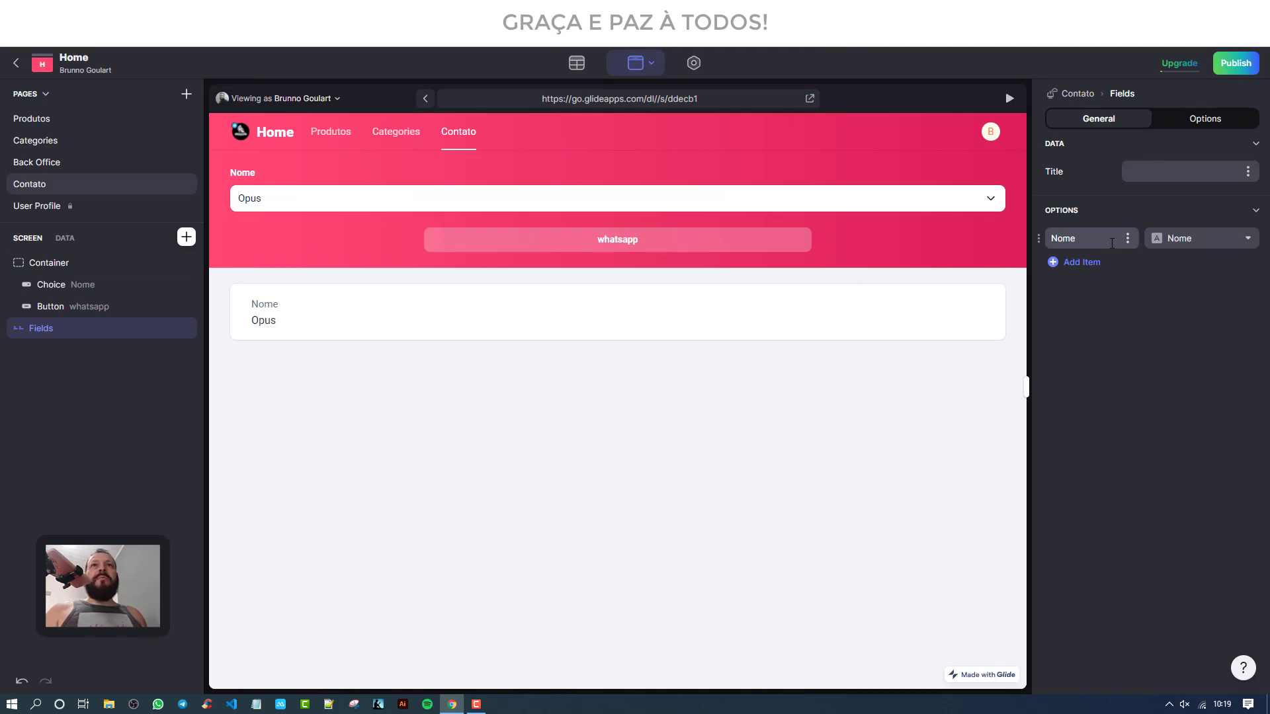
double_click(1066, 241)
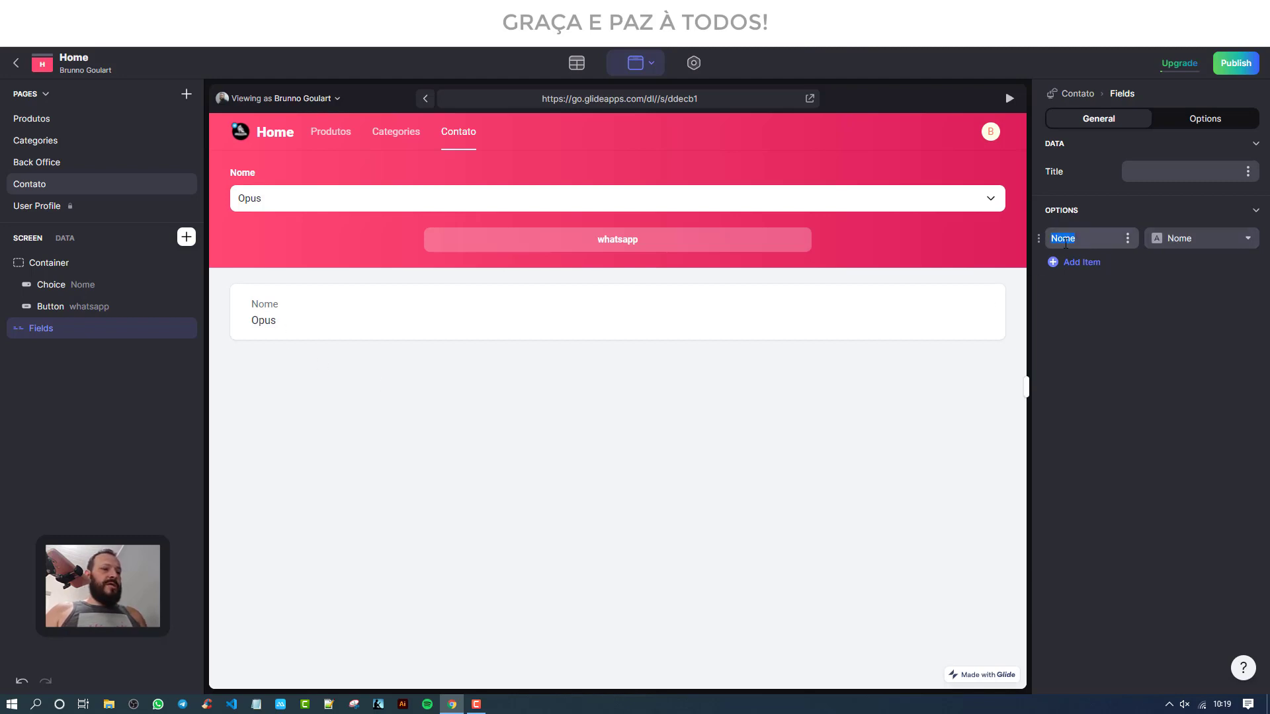
type("teste")
left_click(1178, 240)
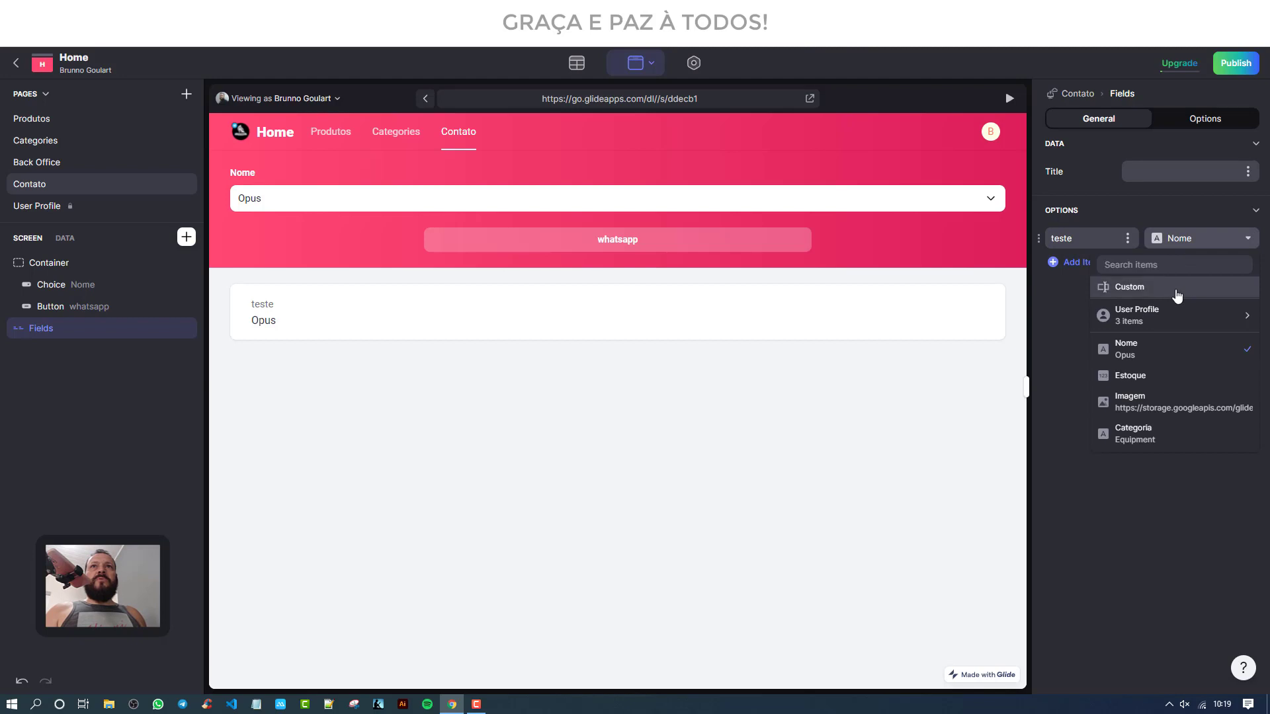
left_click(1177, 288)
type("teste")
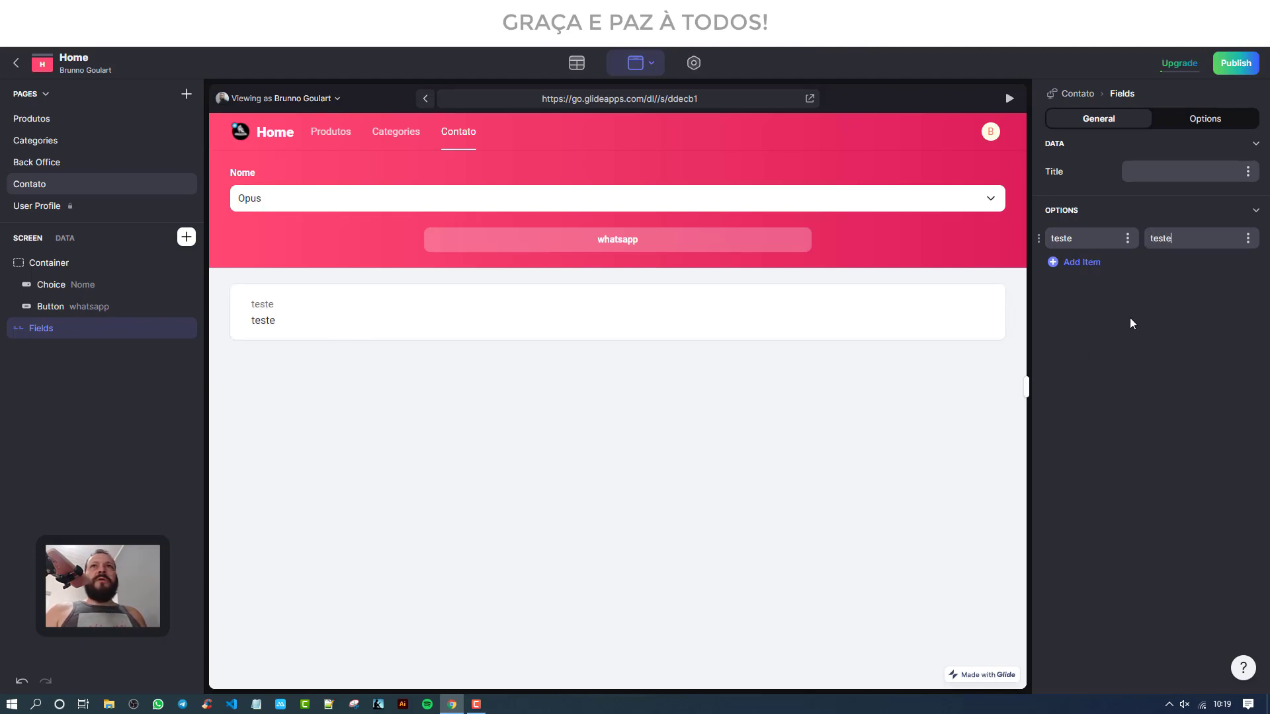
Step: Add two more items to the Fields component and set its title to "teste"
left_click(1081, 263)
left_click(1089, 290)
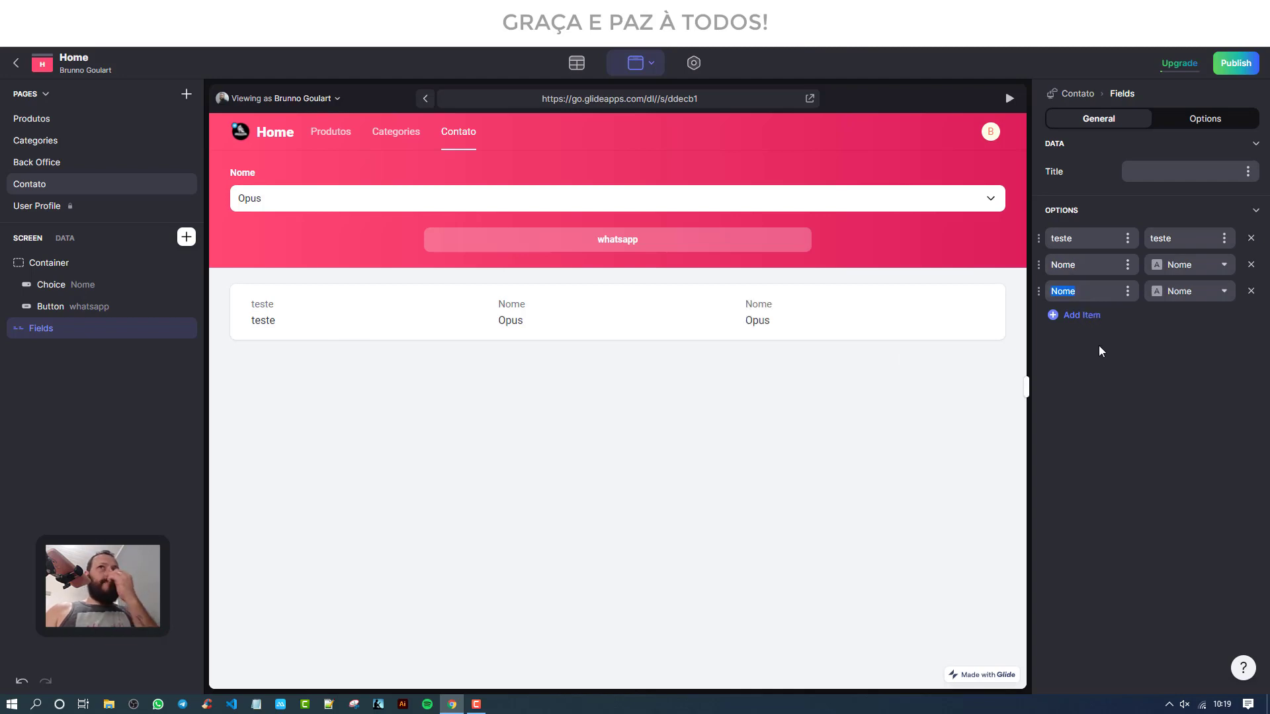
left_click(1100, 350)
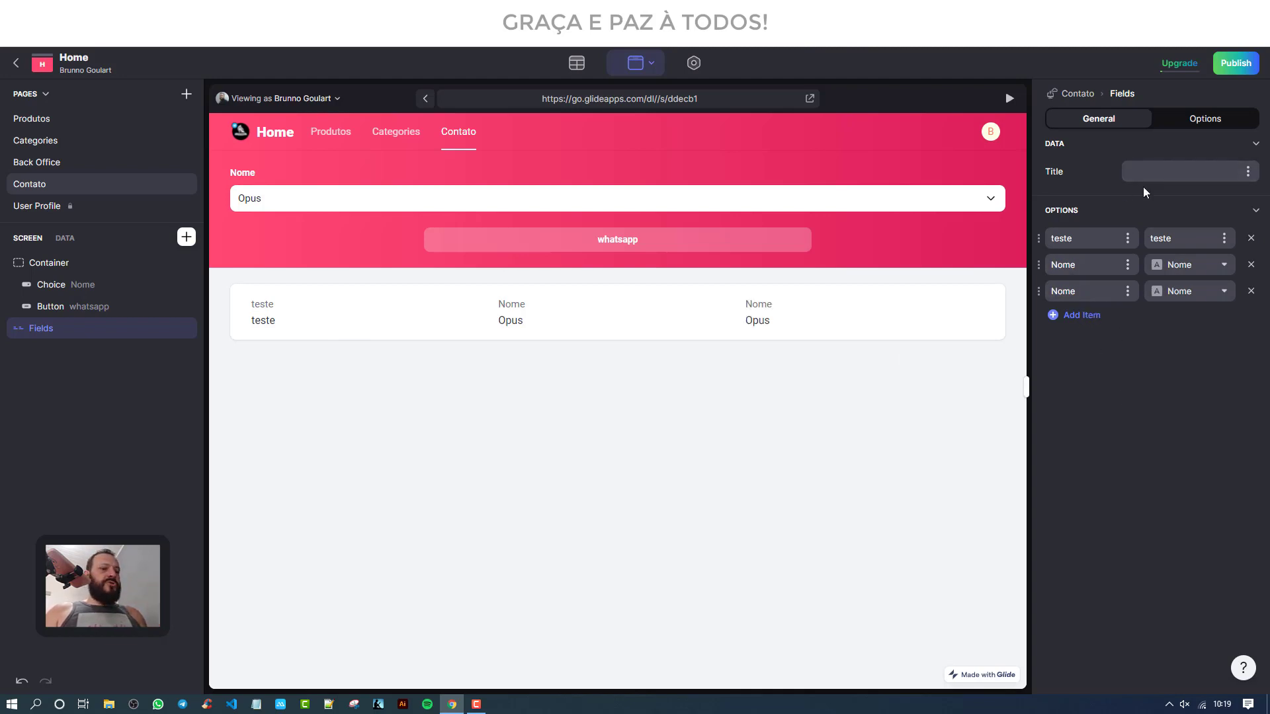
type("teste")
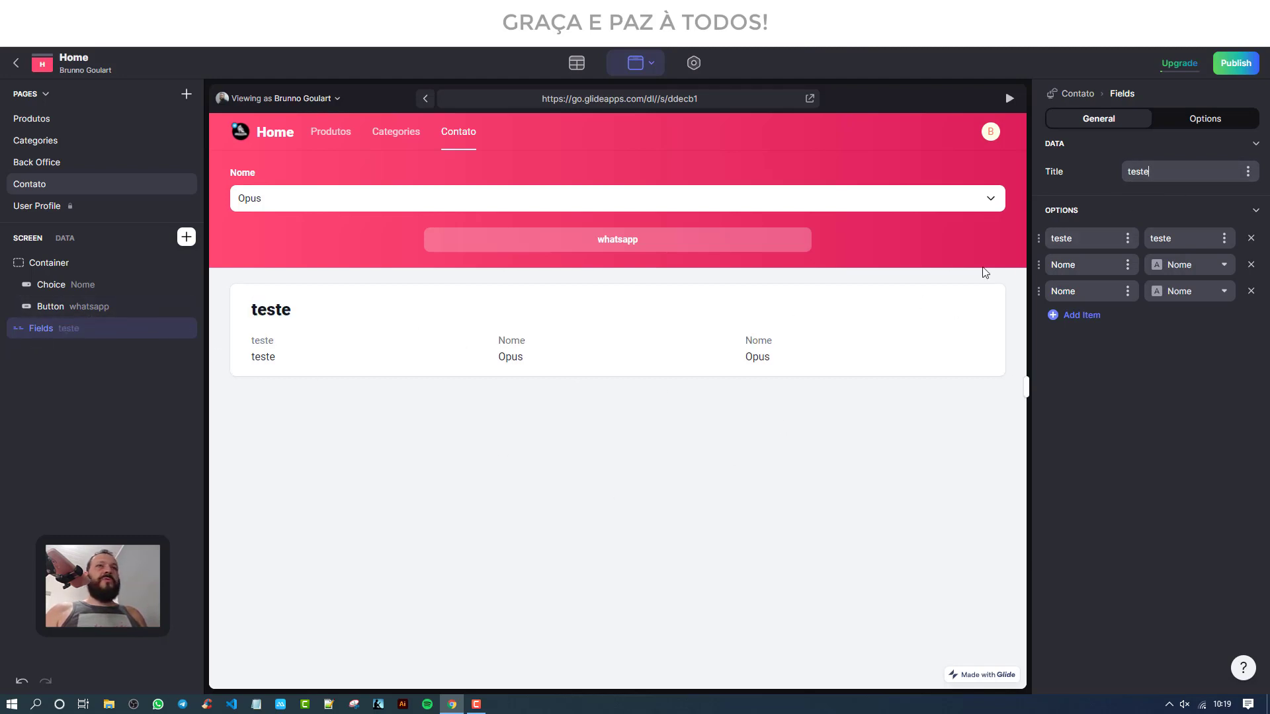
Step: Switch the second item of the Fields component to the Estoque column
left_click(1248, 172)
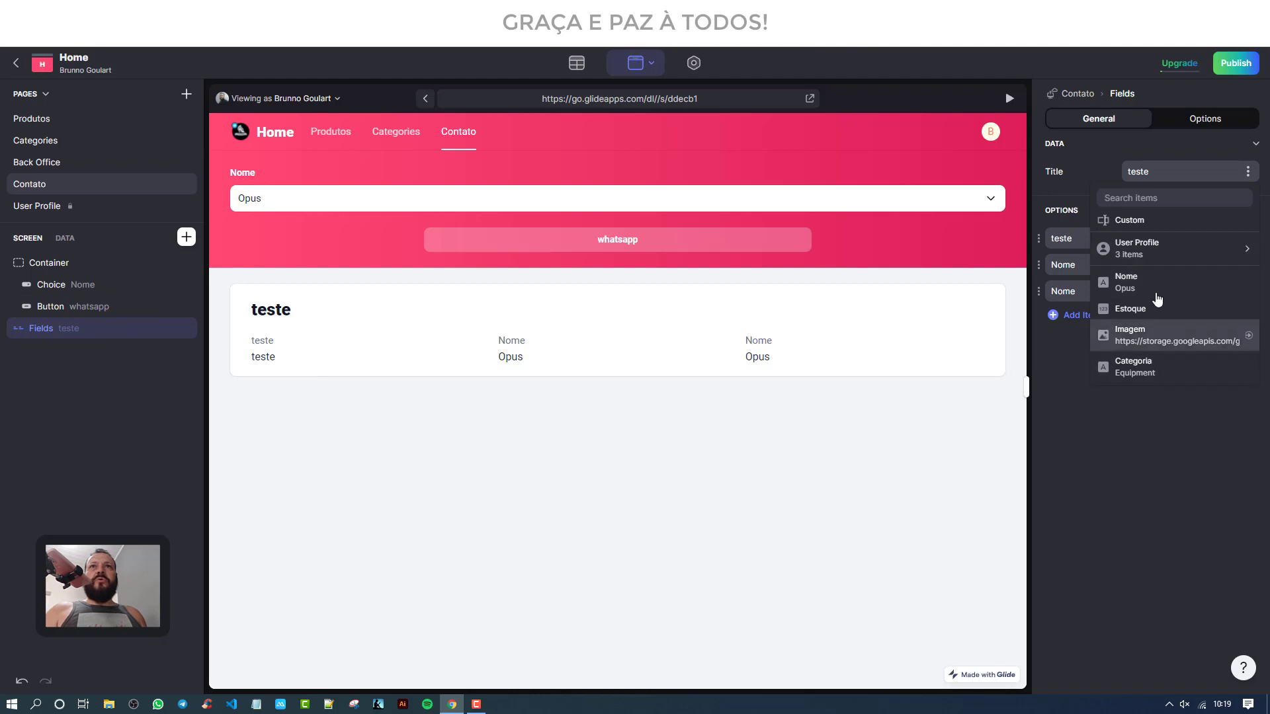
left_click(1143, 498)
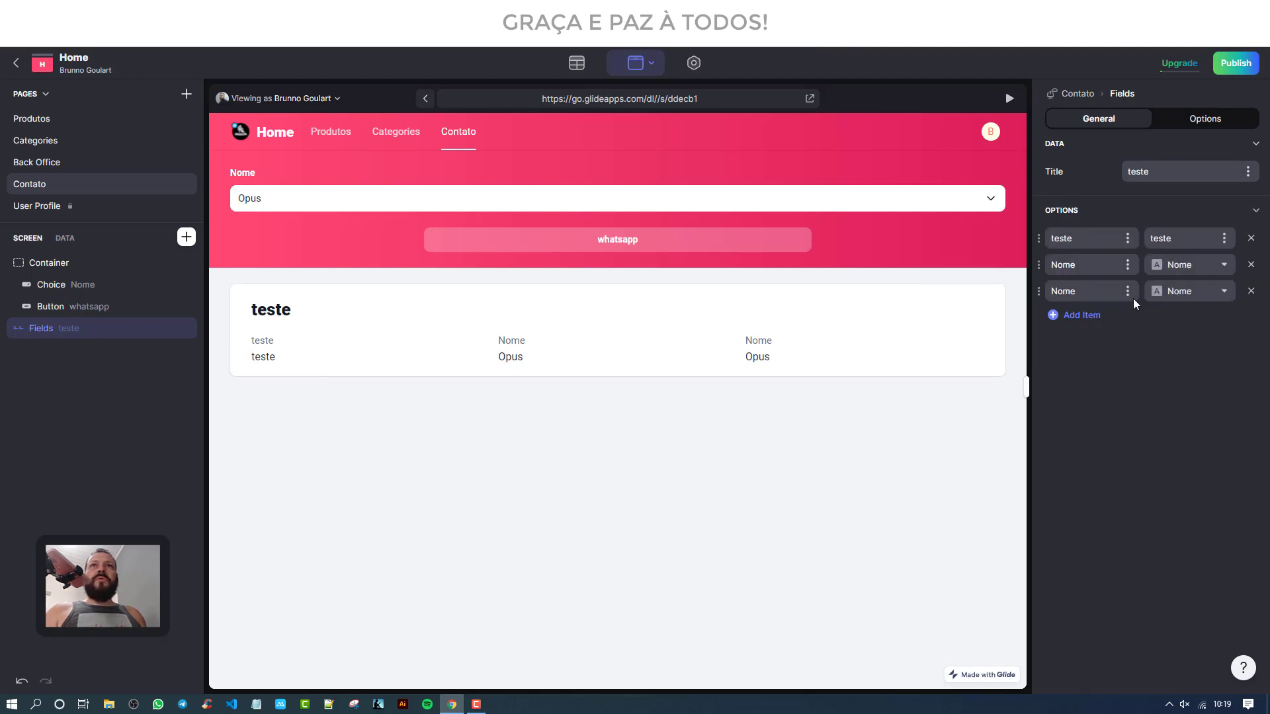
left_click(1223, 265)
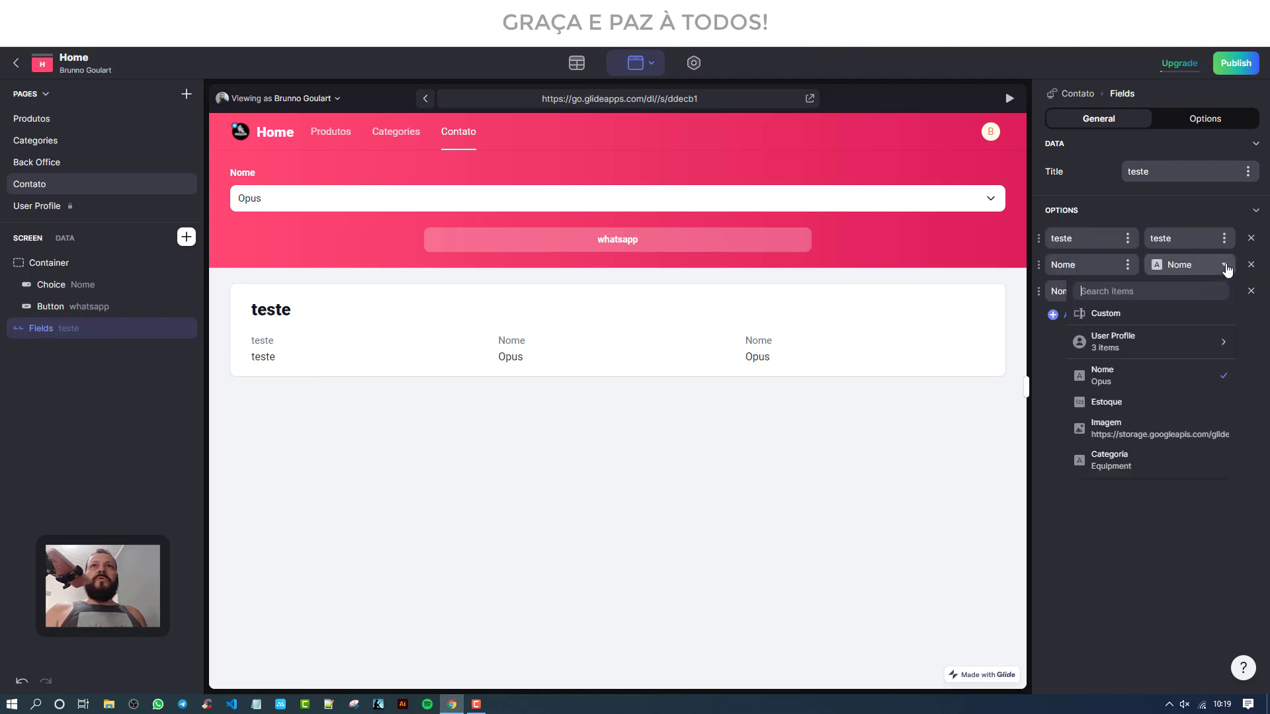
left_click(1171, 405)
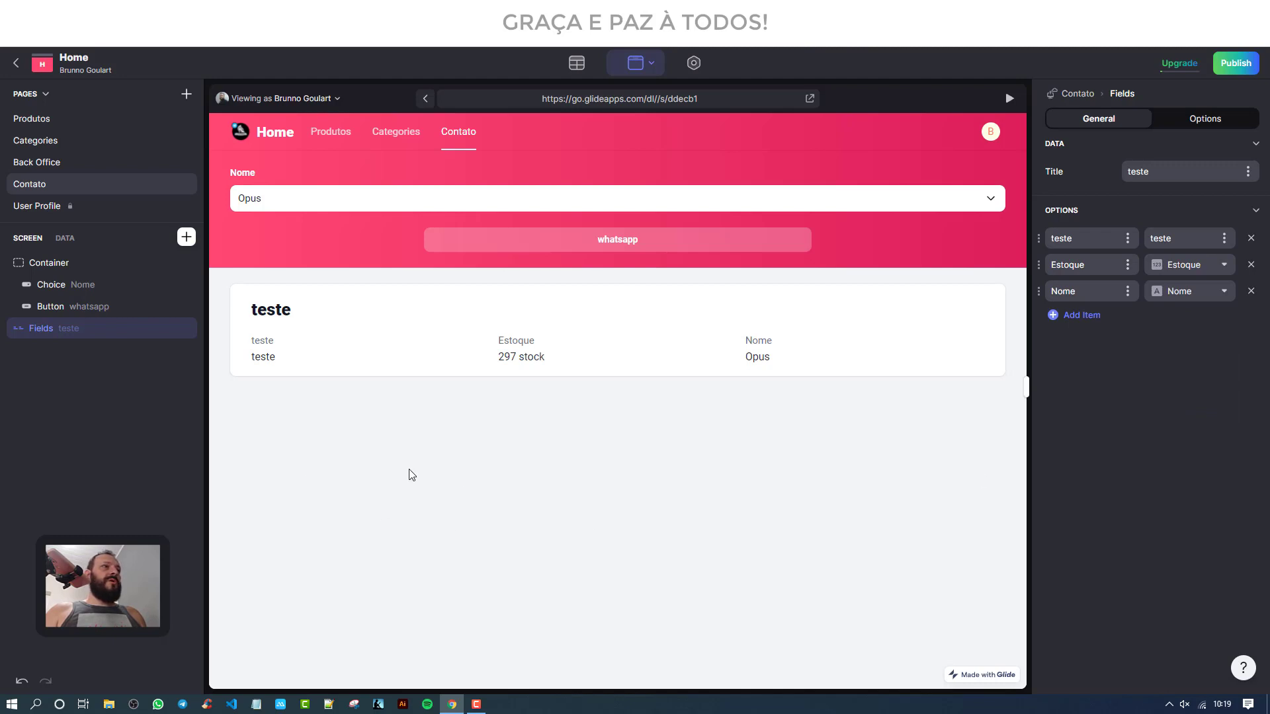
Step: Review the Fields component's visibility options and the management commands available for it
double_click(61, 330)
left_click(95, 390)
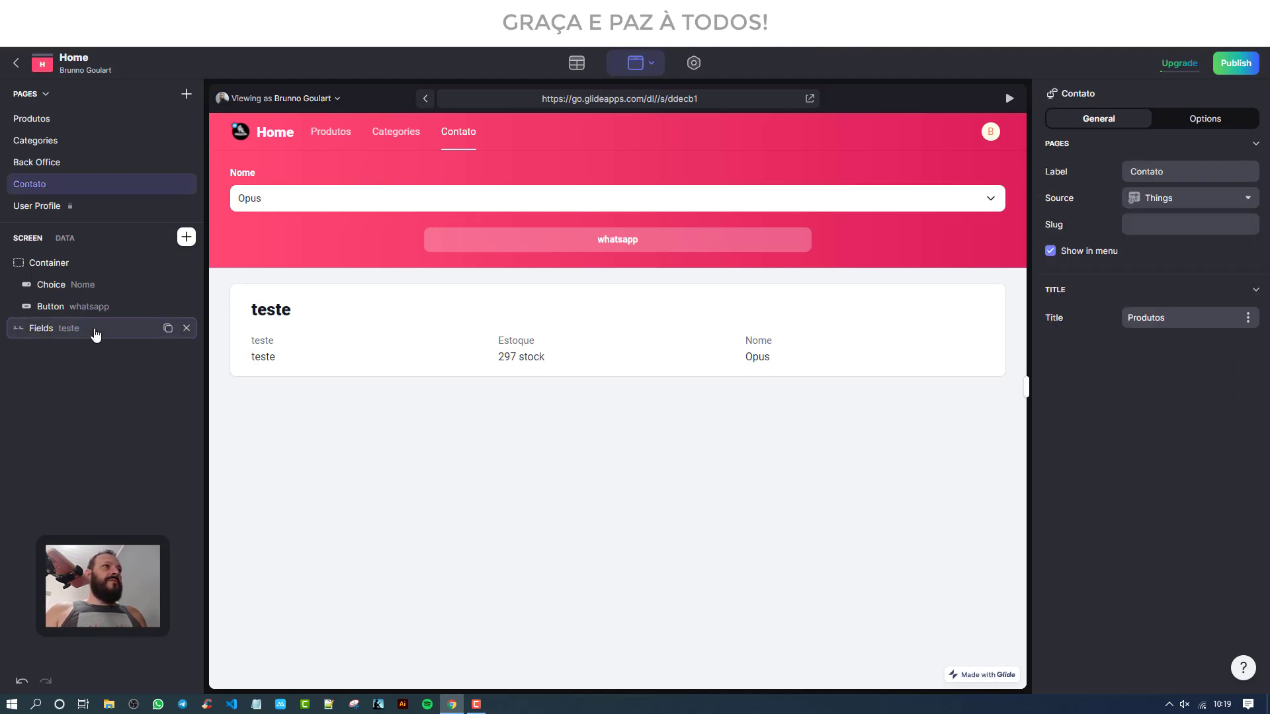
left_click(93, 330)
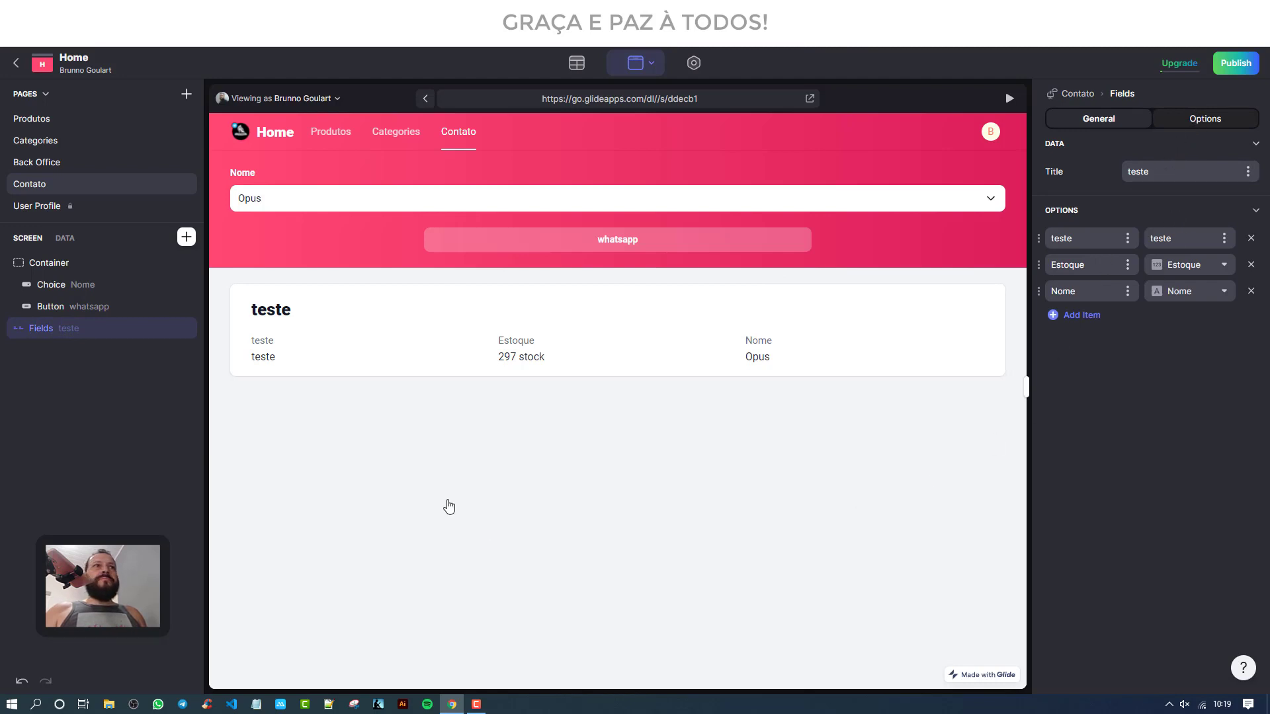
left_click(1206, 119)
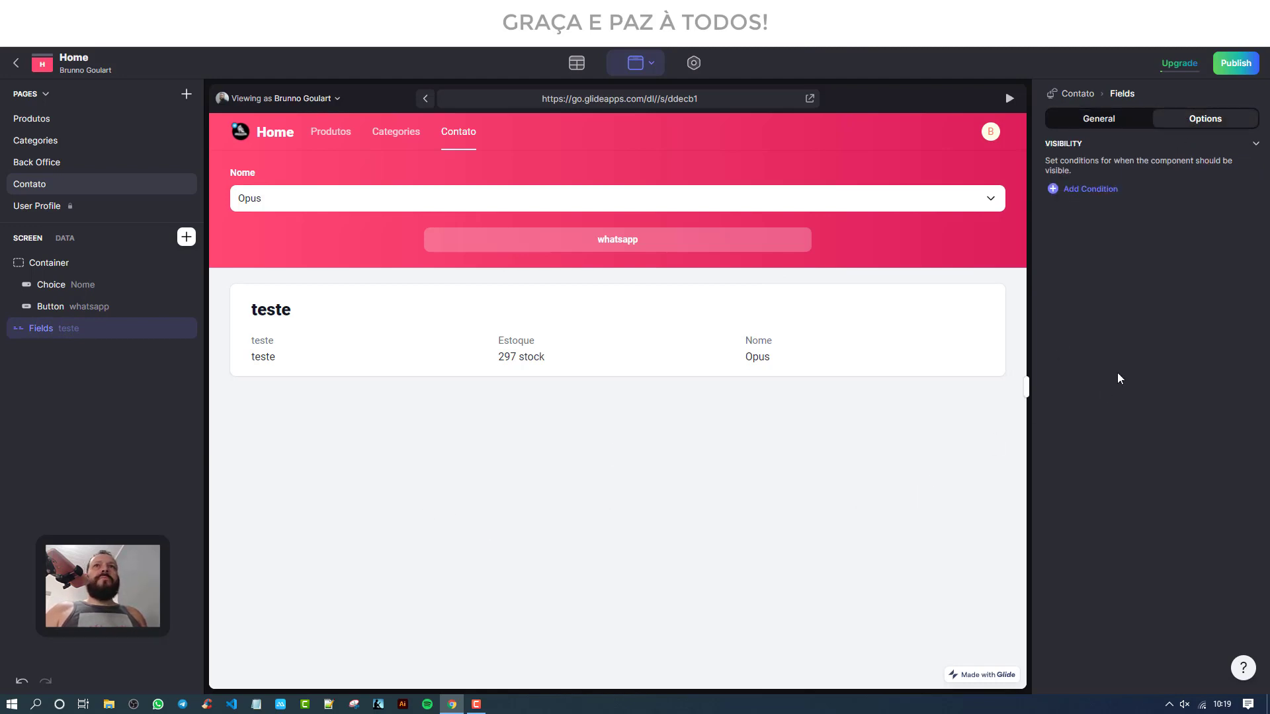
left_click(1082, 119)
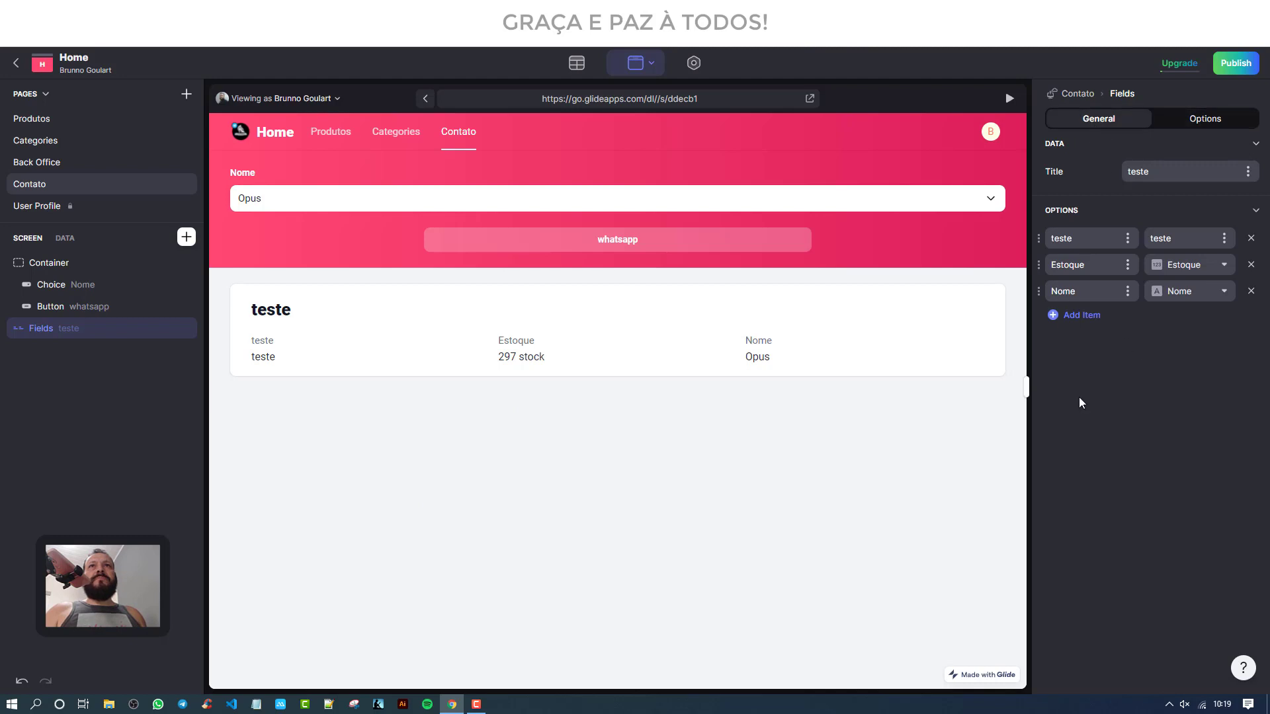
right_click(60, 329)
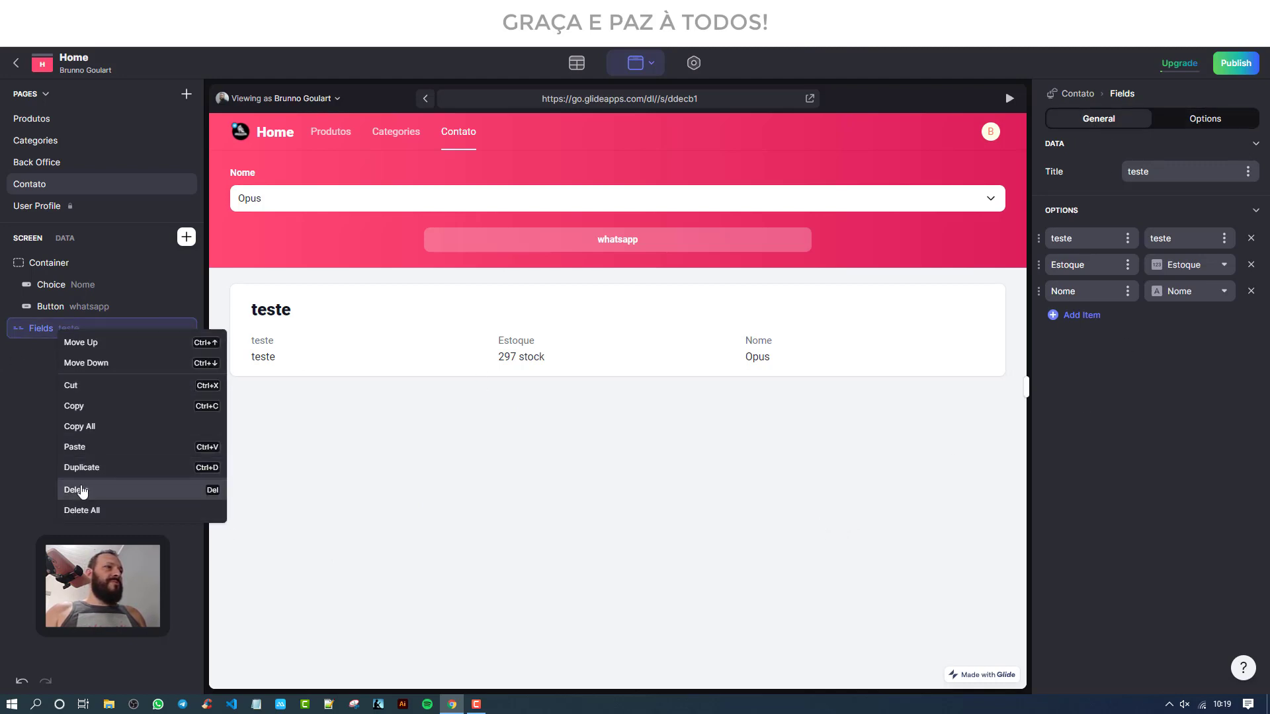
left_click(18, 455)
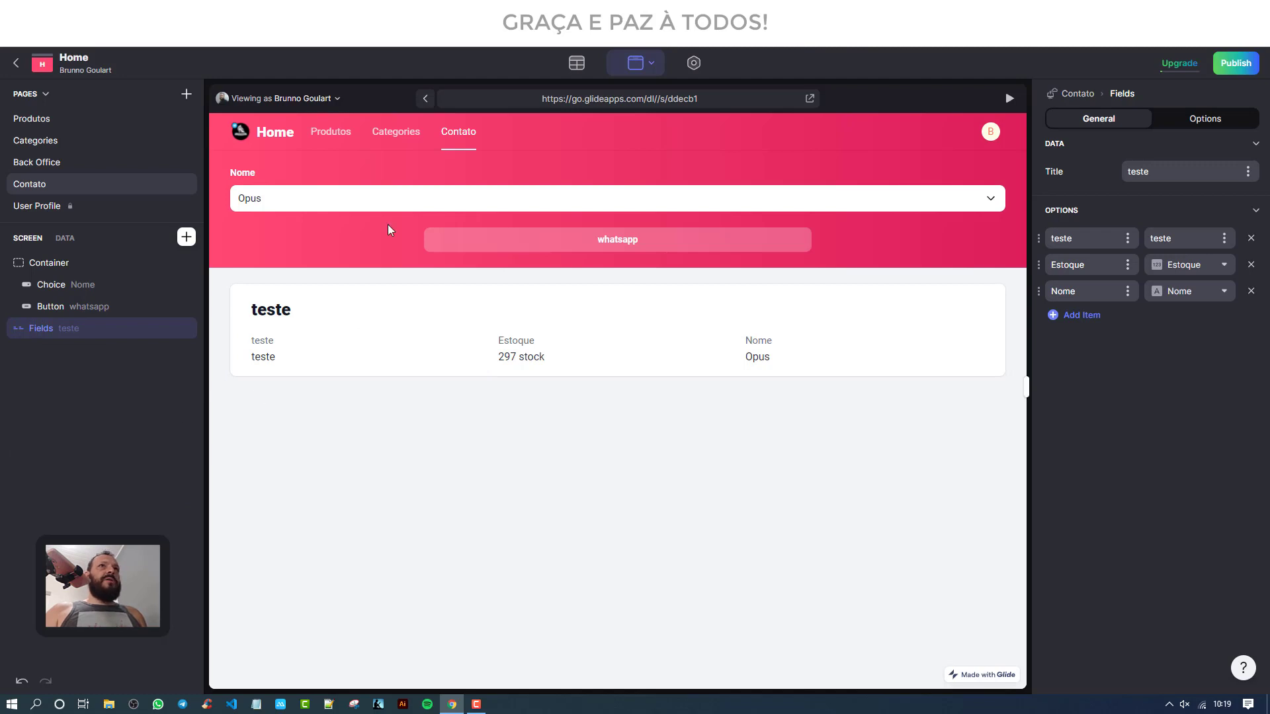
Step: Select the app's preview address, then publish the app from the Produtos page
key("ctrl+a")
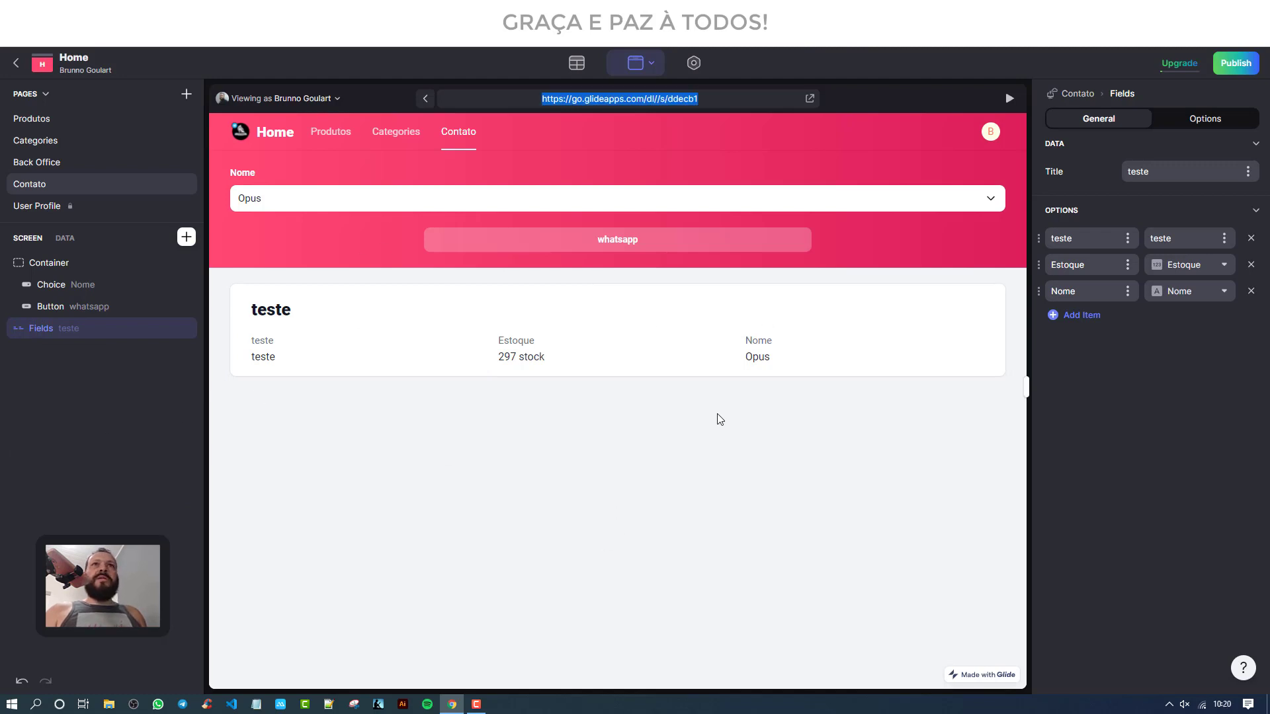
left_click(332, 133)
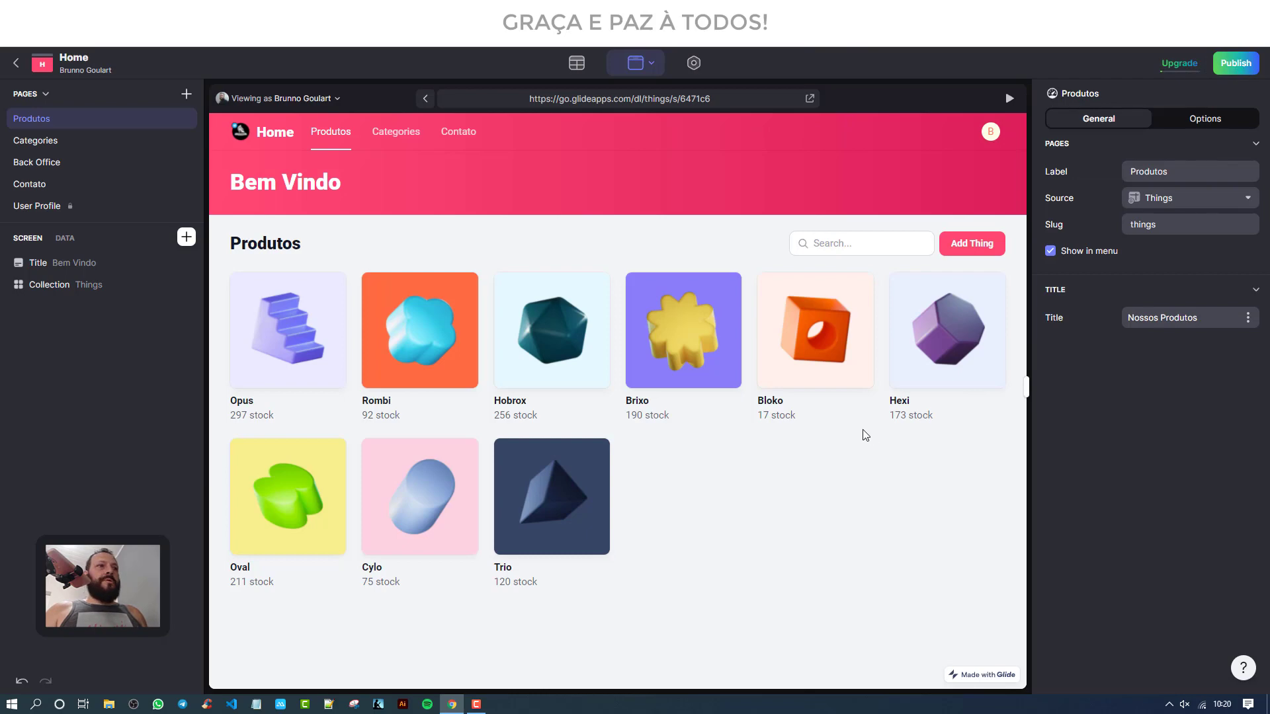
left_click(1236, 68)
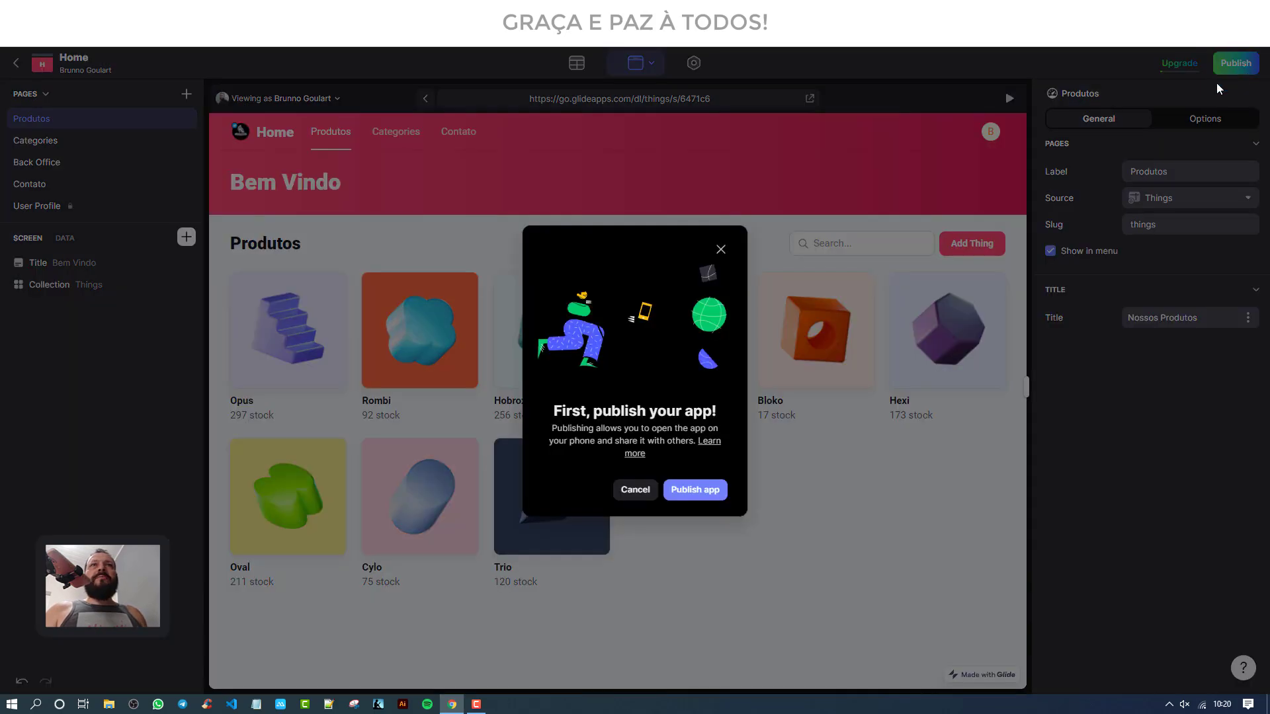
left_click(692, 493)
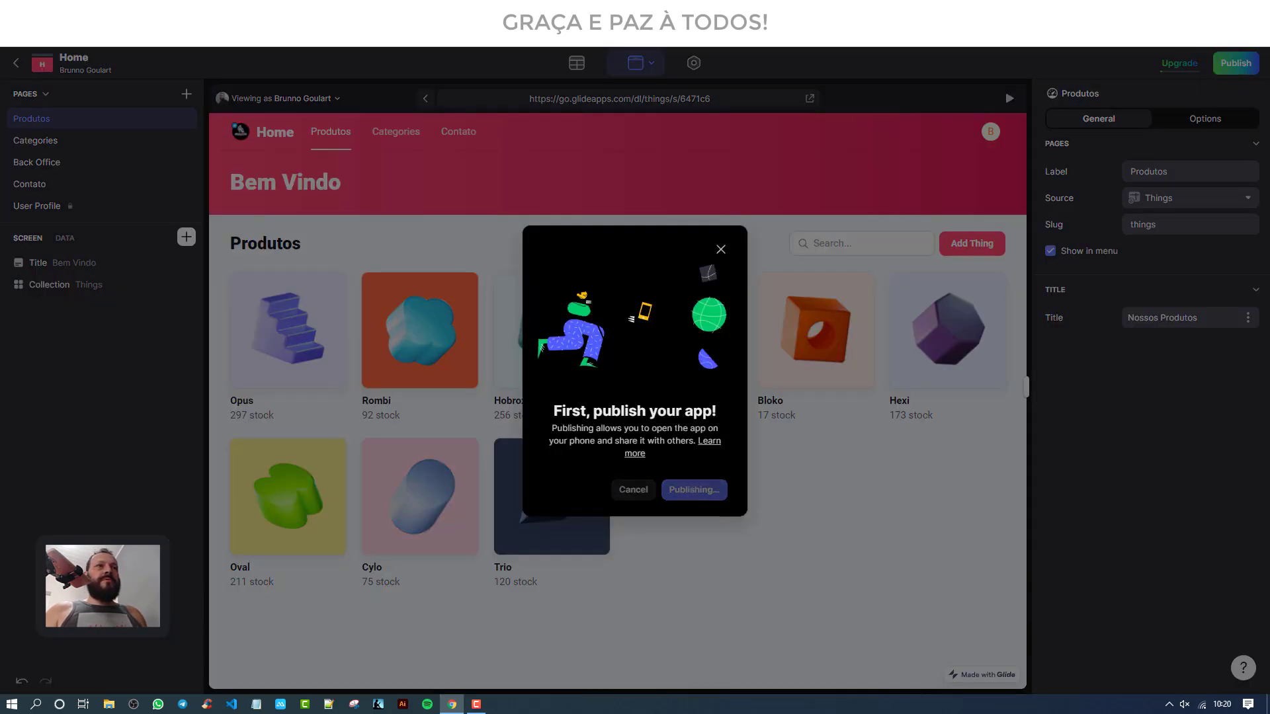
key("Escape")
Step: Open the app's address in a new browser tab
key("ctrl+t")
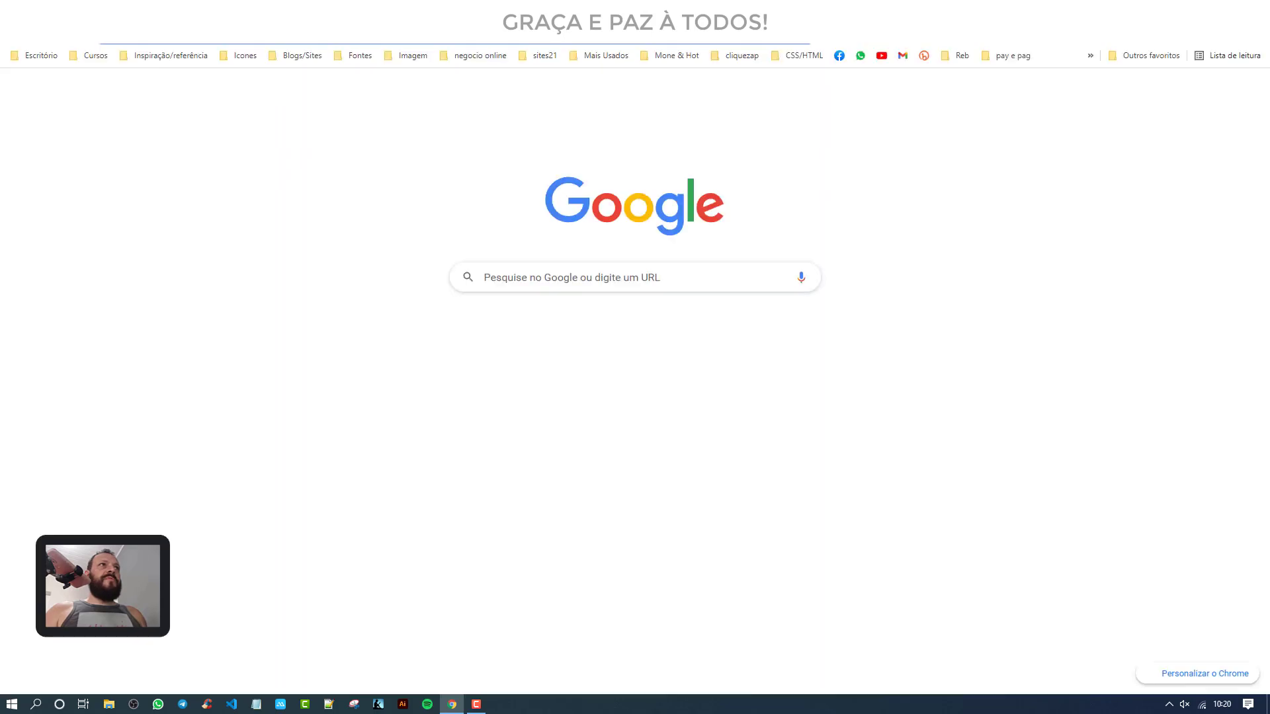
right_click(347, 32)
left_click(395, 137)
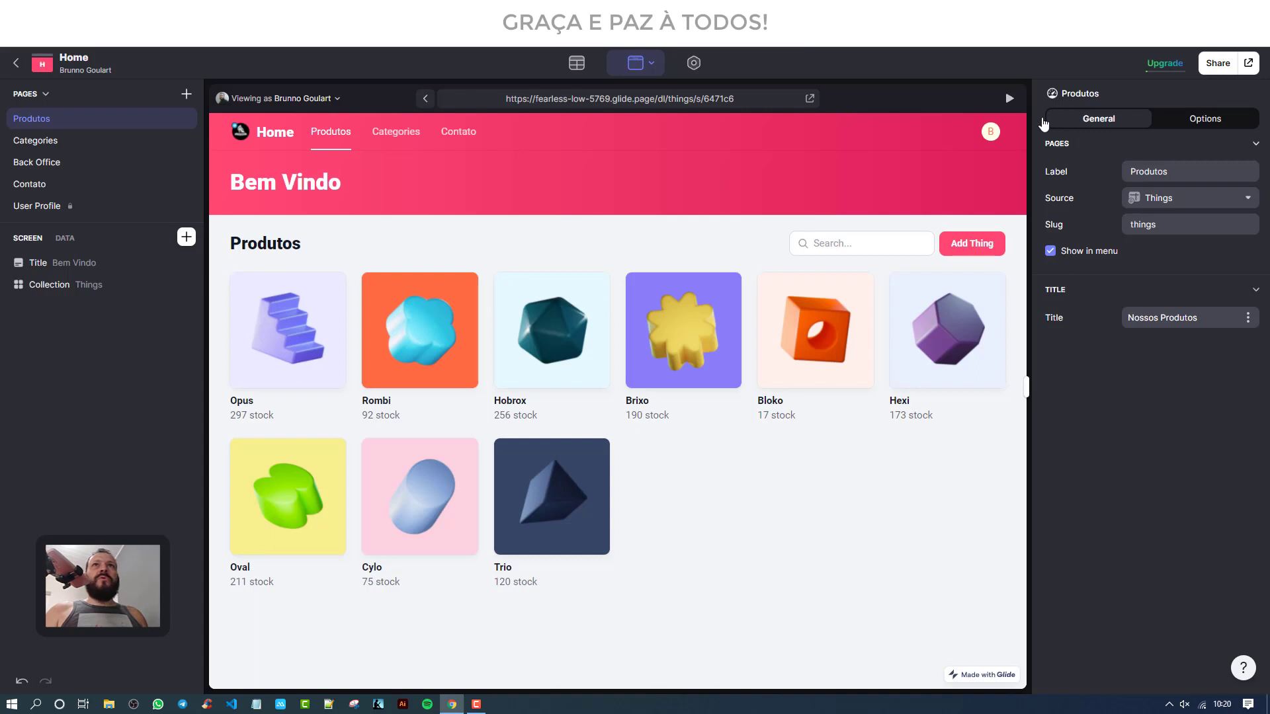
Step: Try the Required sign-in option in the app's privacy settings and set sign-in to None
left_click(693, 63)
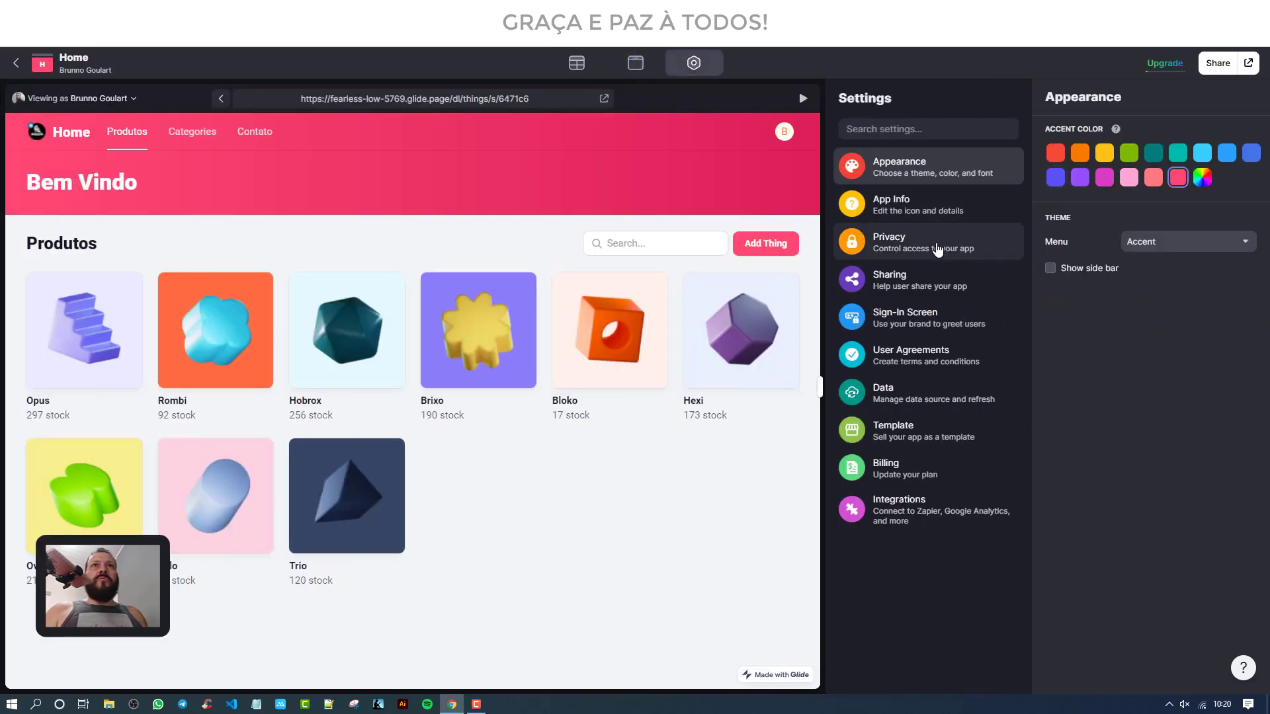
left_click(938, 249)
left_click(1051, 156)
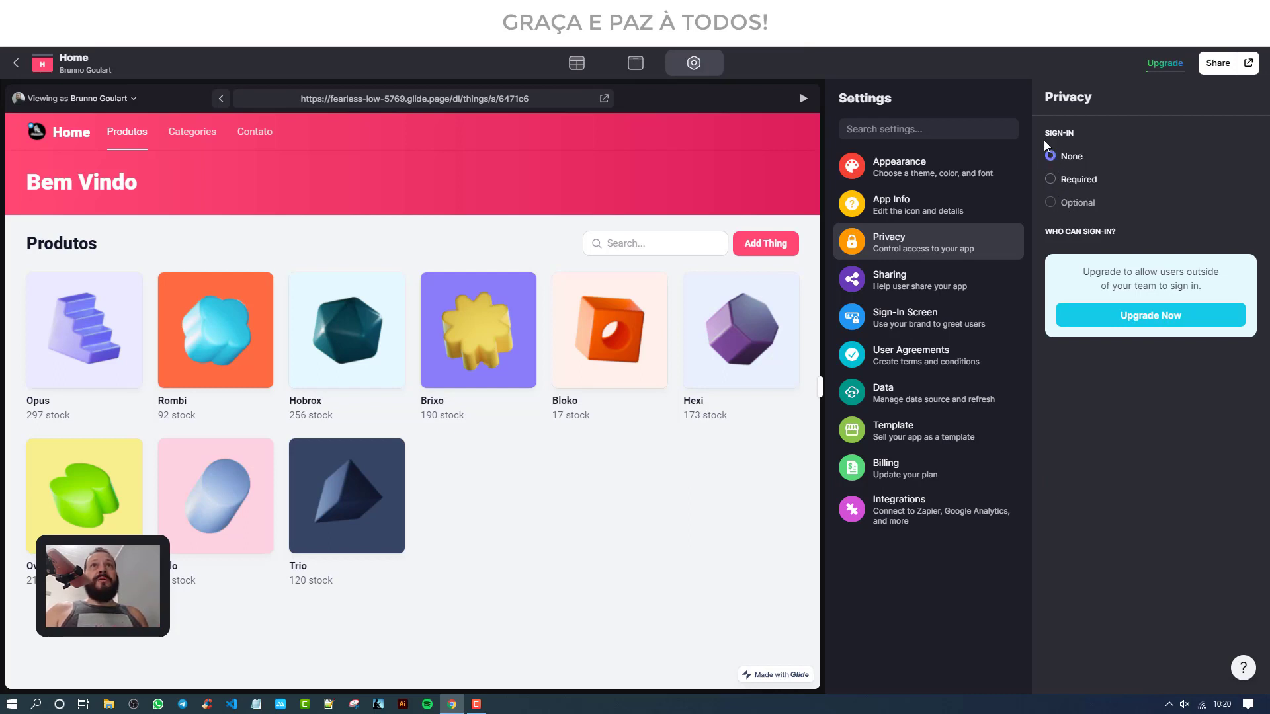
left_click(1059, 179)
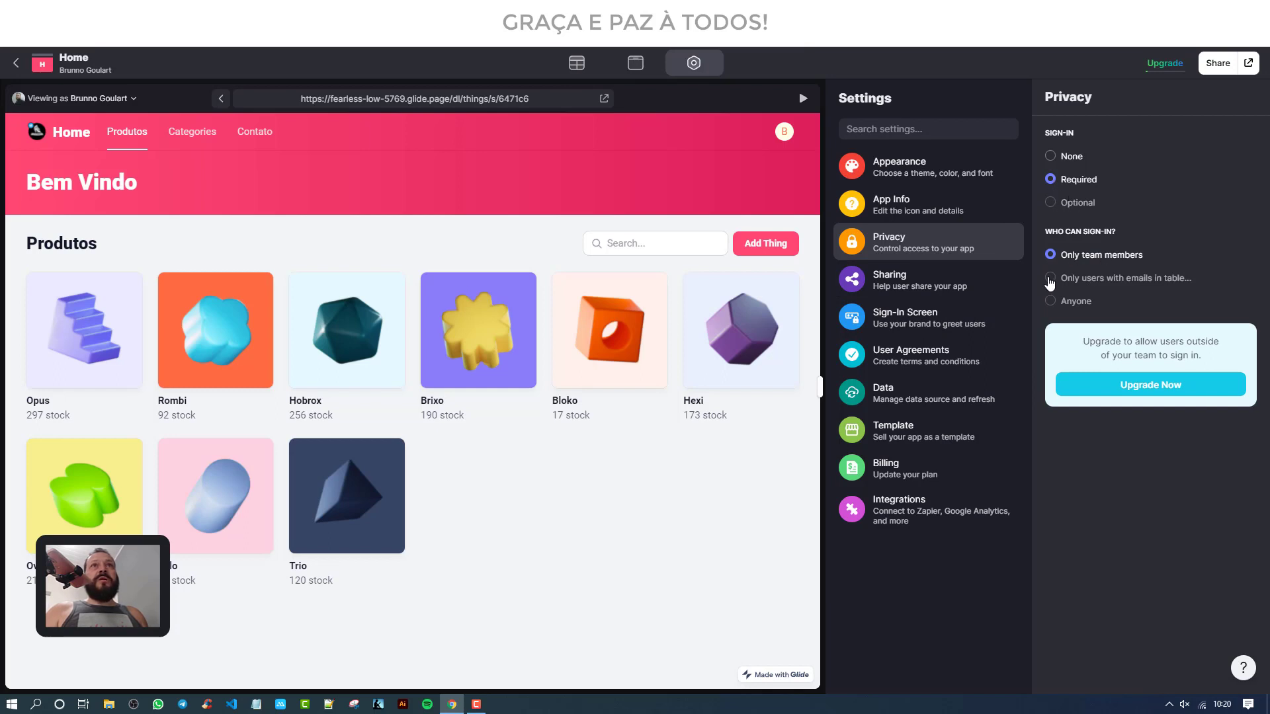
left_click(1052, 158)
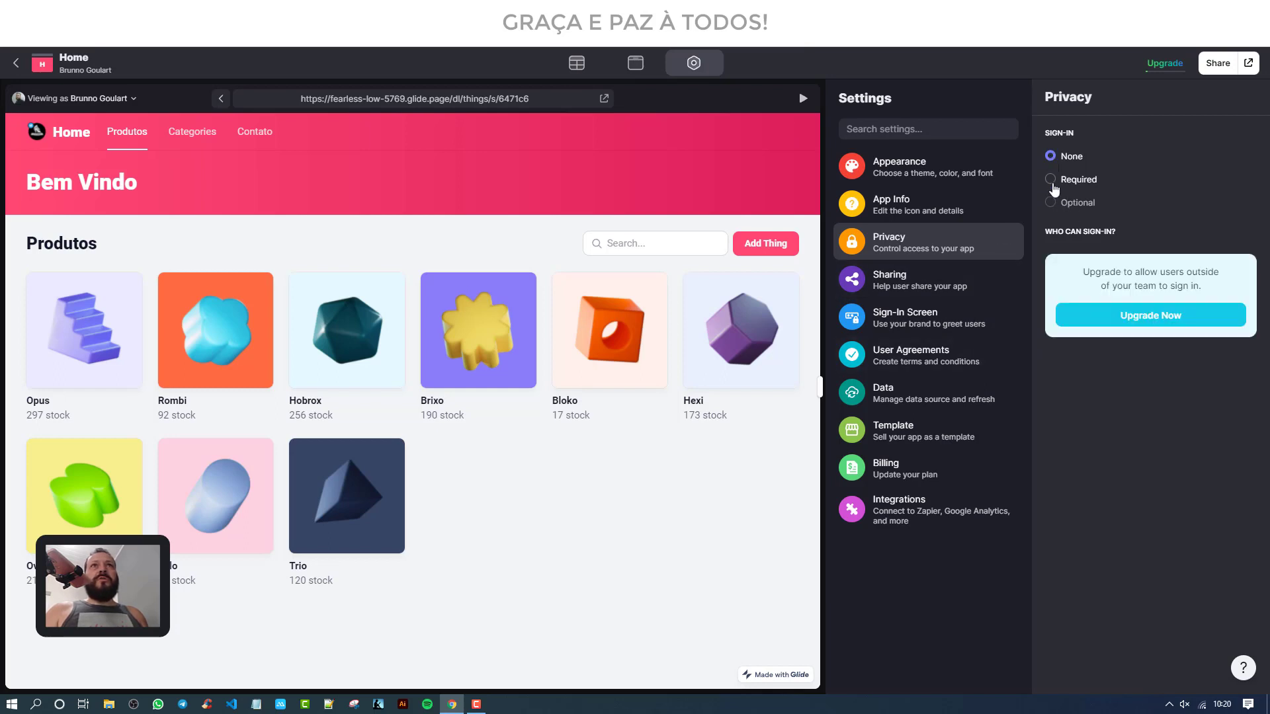
Step: Switch to the published app's browser tab and view its Produtos, Categories and Contato pages
key("ctrl+Tab")
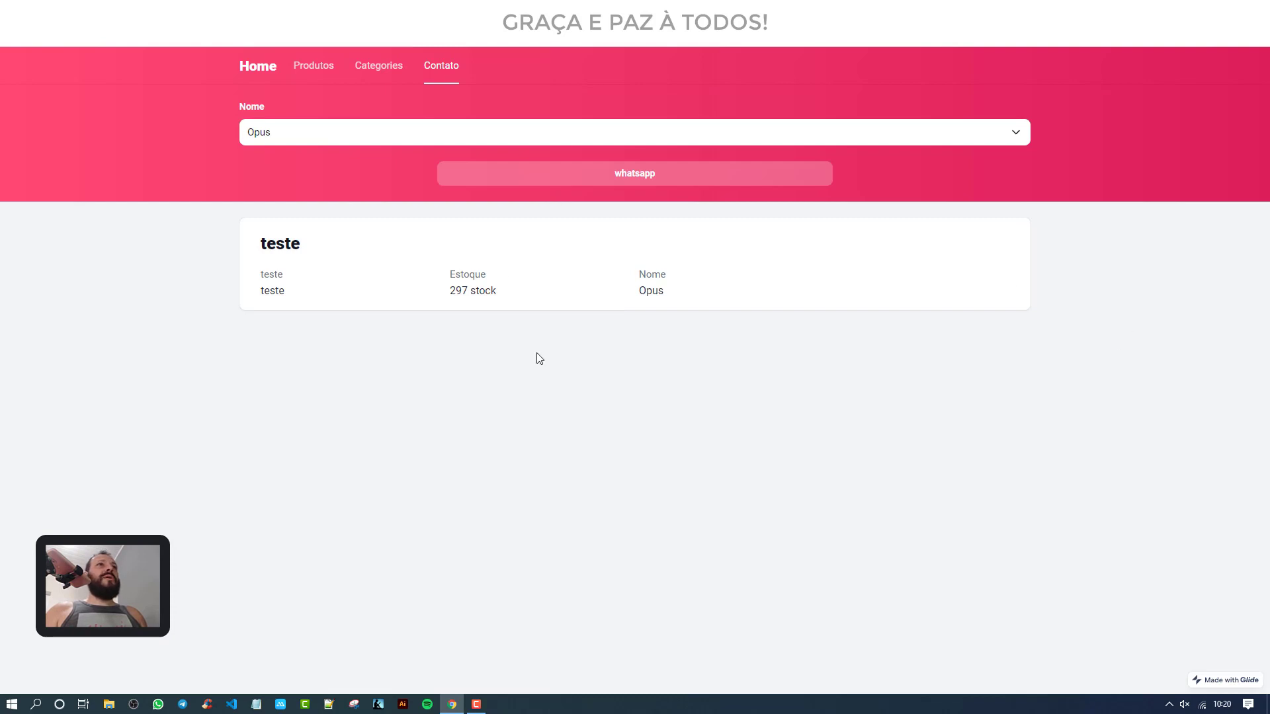
left_click(316, 72)
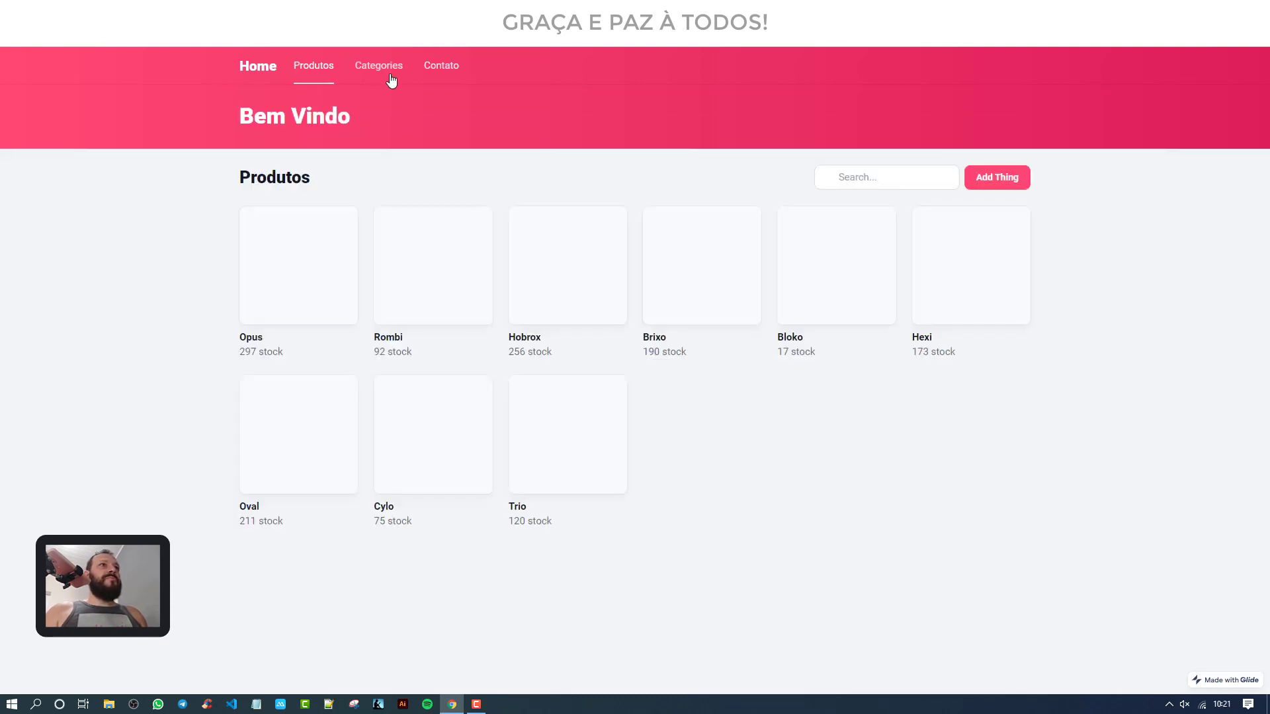
left_click(370, 75)
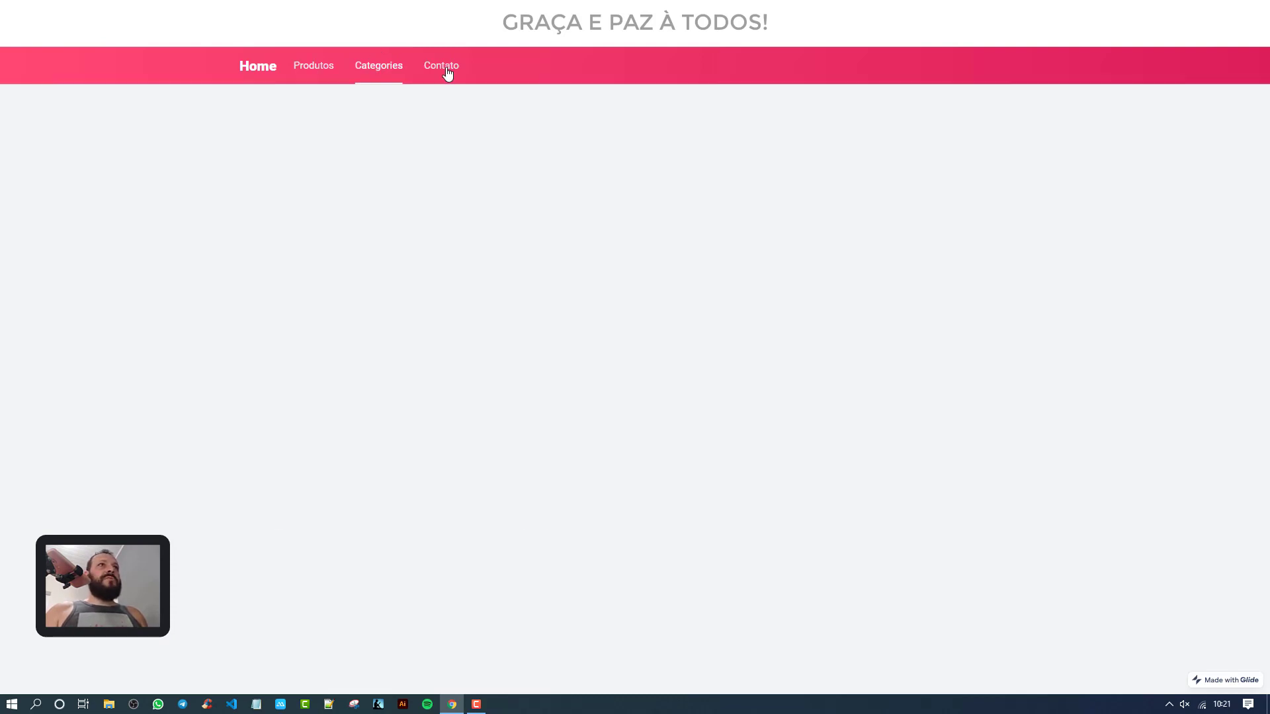
left_click(443, 73)
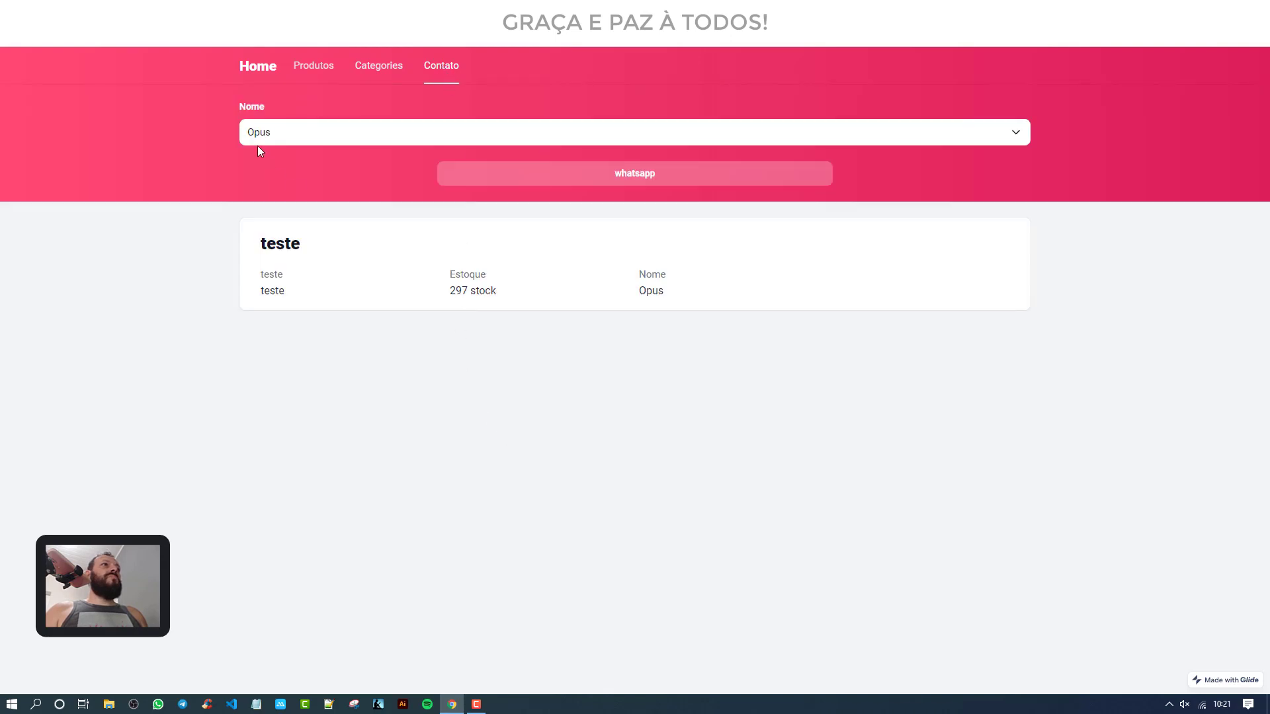
left_click(253, 70)
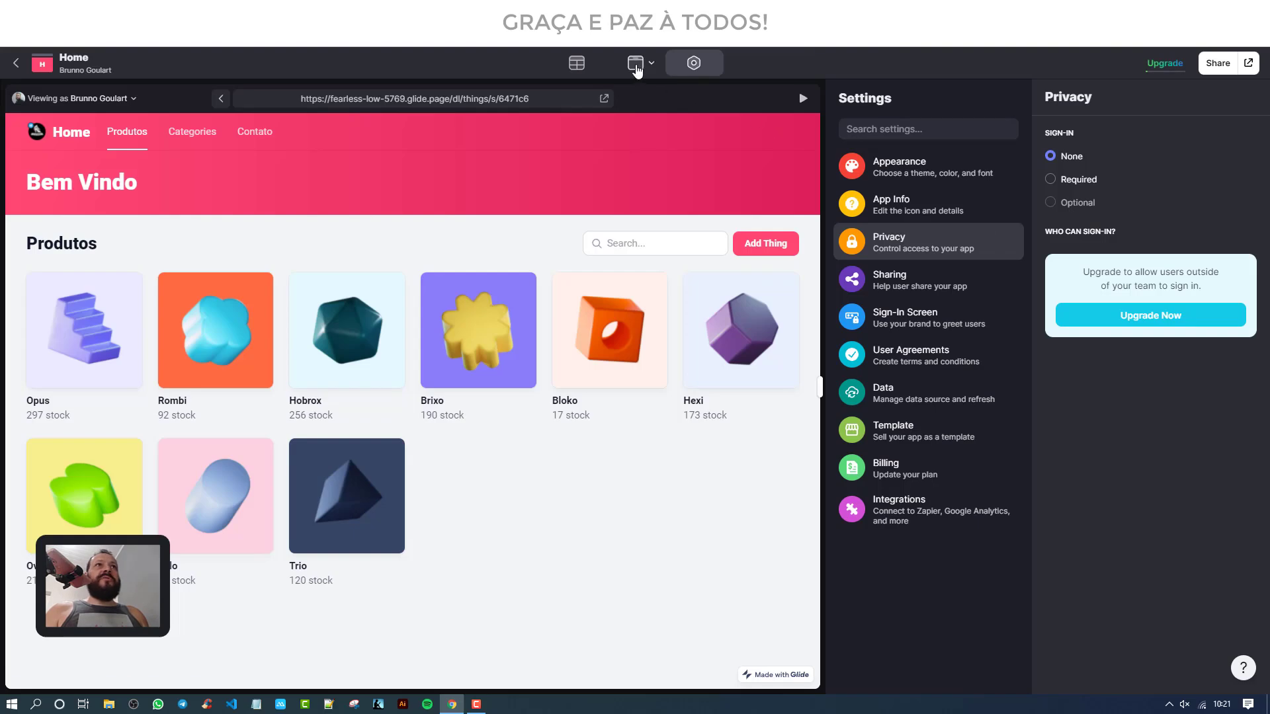
Step: Return to the layout editor and check the Produtos page at phone width, restoring the preview's full width
left_click(637, 63)
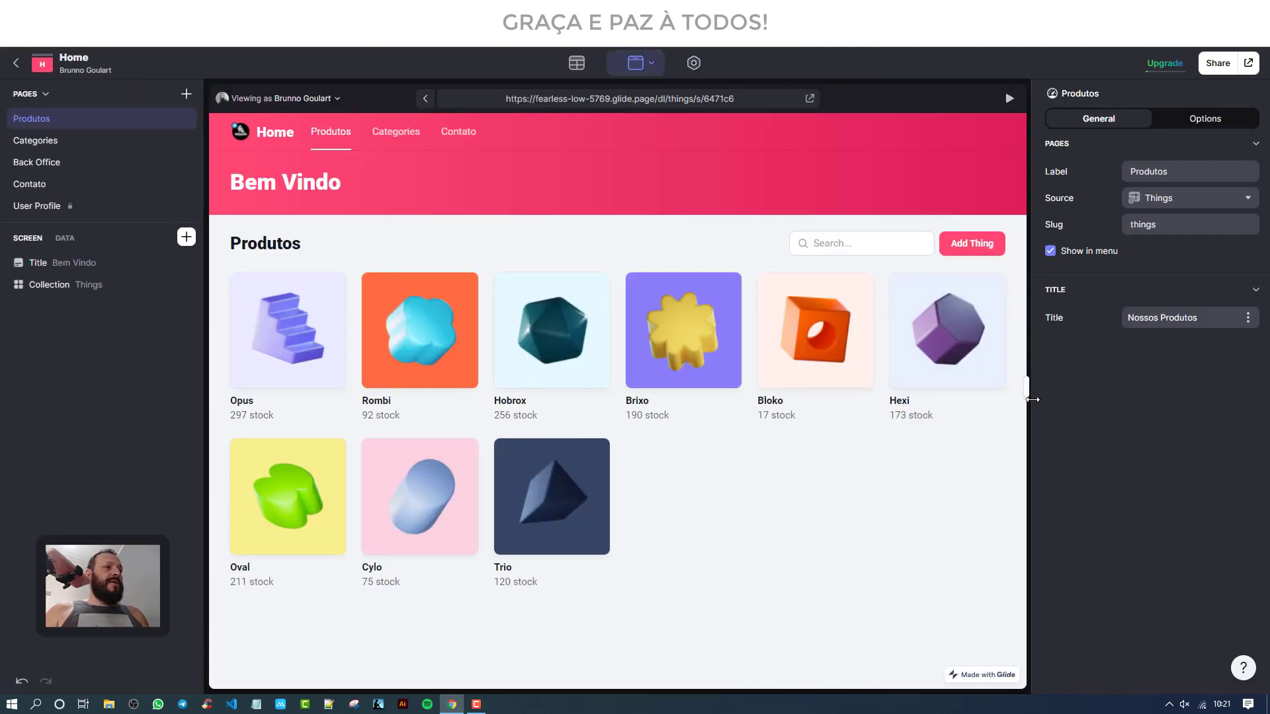
left_click_drag(1030, 390, 703, 389)
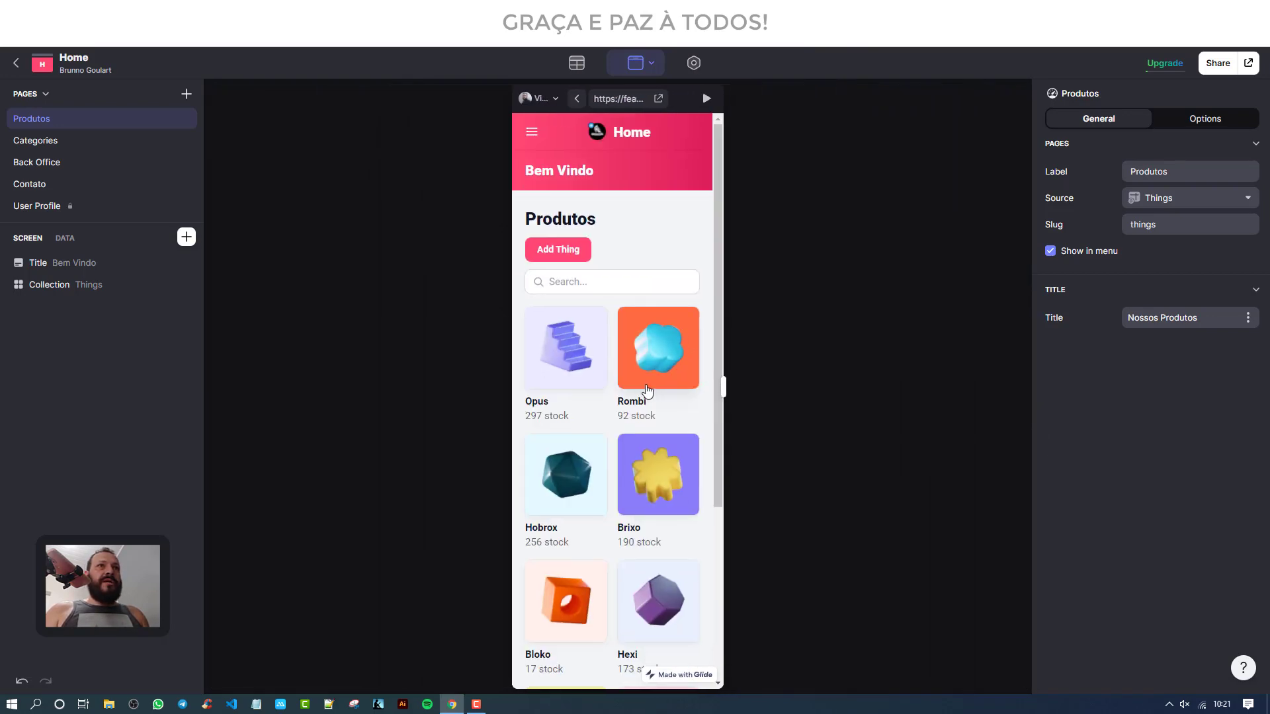
scroll(648, 425, "down", 1)
scroll(647, 425, "down", 3)
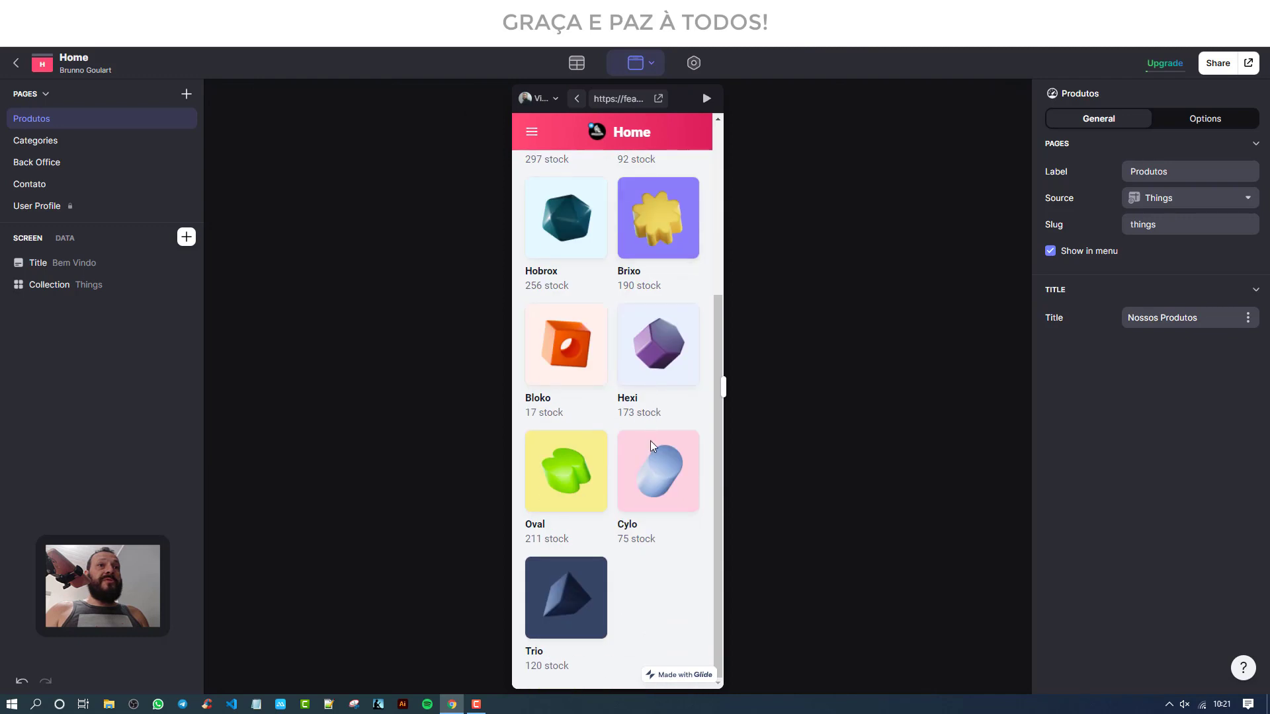
scroll(648, 425, "up", 4)
left_click_drag(723, 387, 1045, 363)
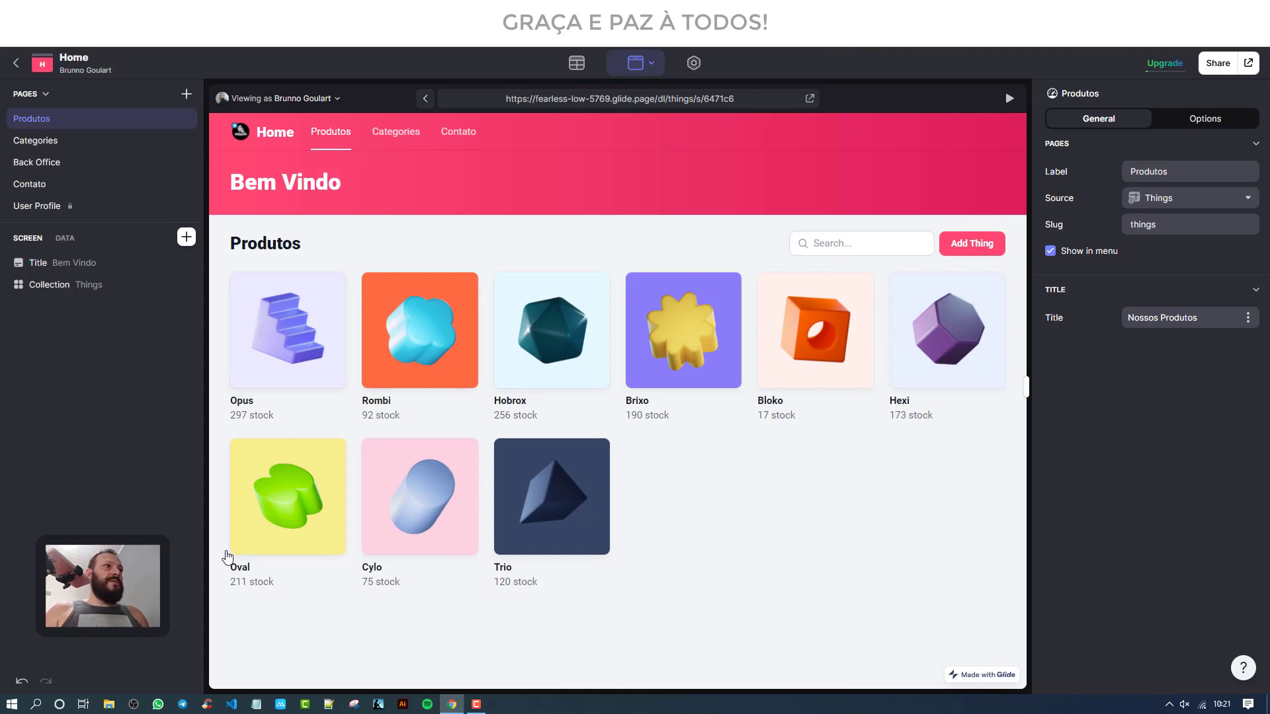
Step: Add a Title component below the Things collection on the Produtos page
left_click(186, 238)
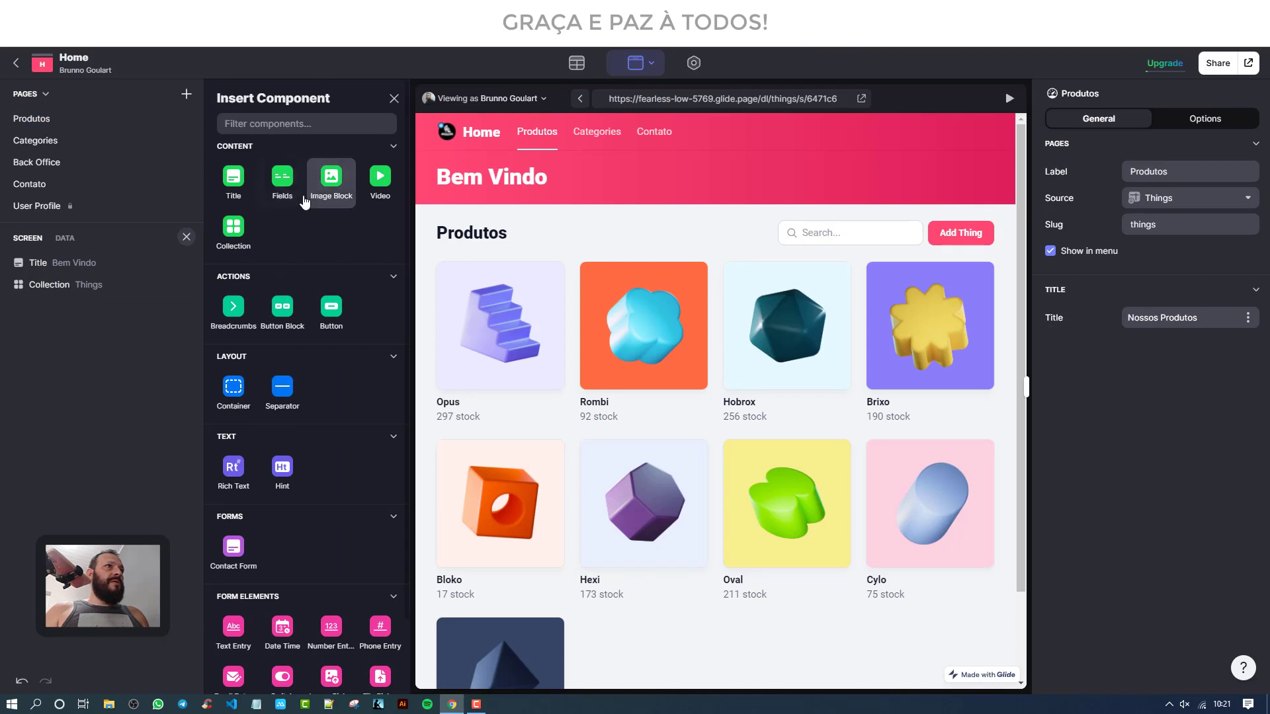
left_click(240, 194)
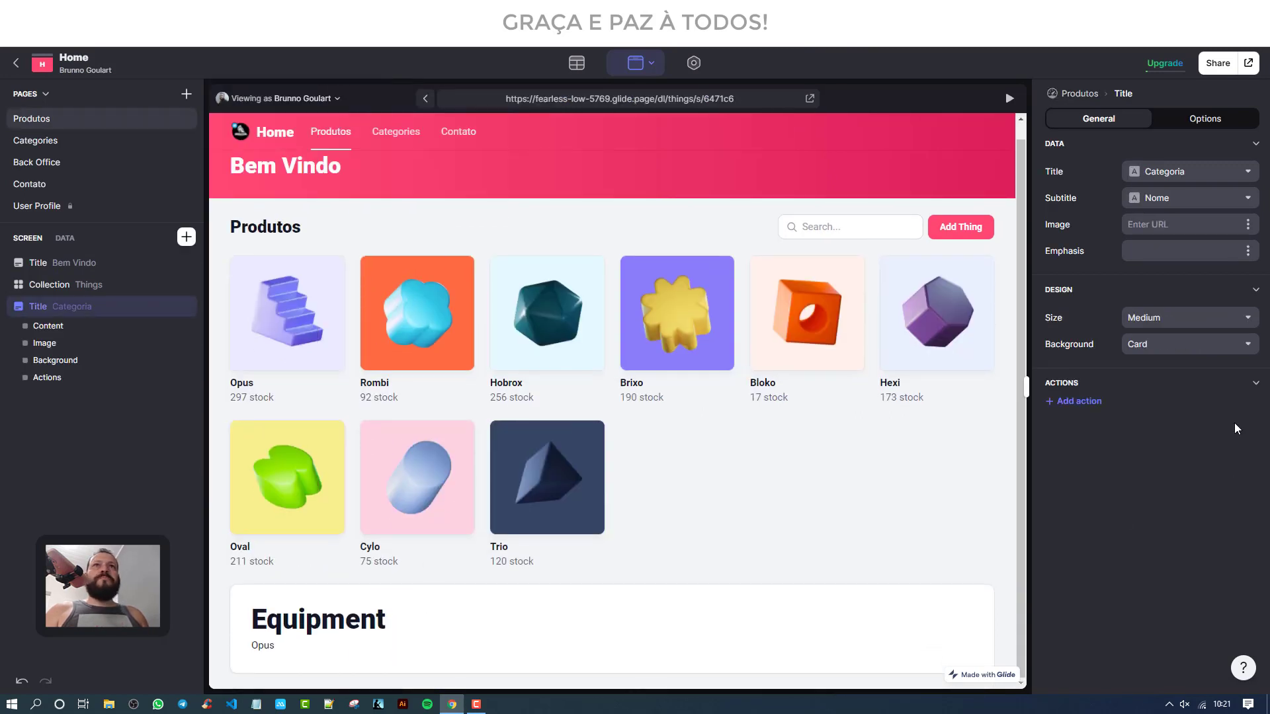
Step: Set the image of the Bem Vindo title to the Imagem column and move the title to the end of the page
left_click(81, 266)
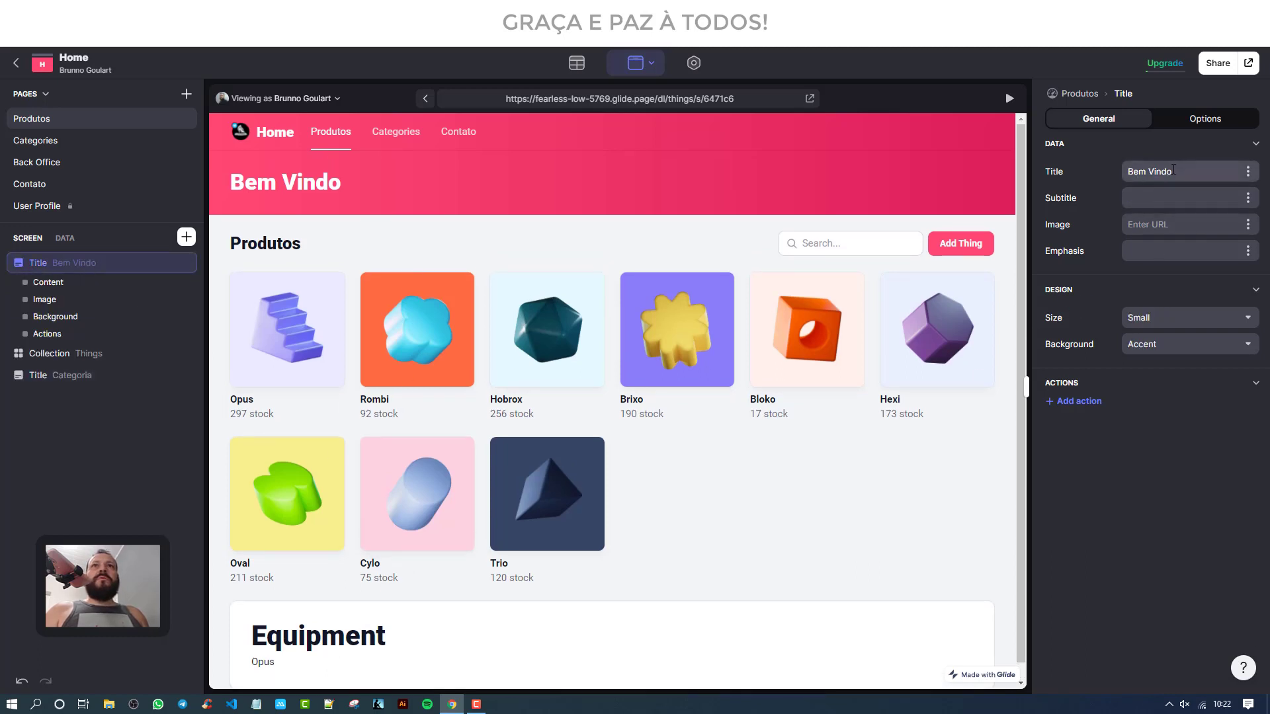
left_click(1246, 251)
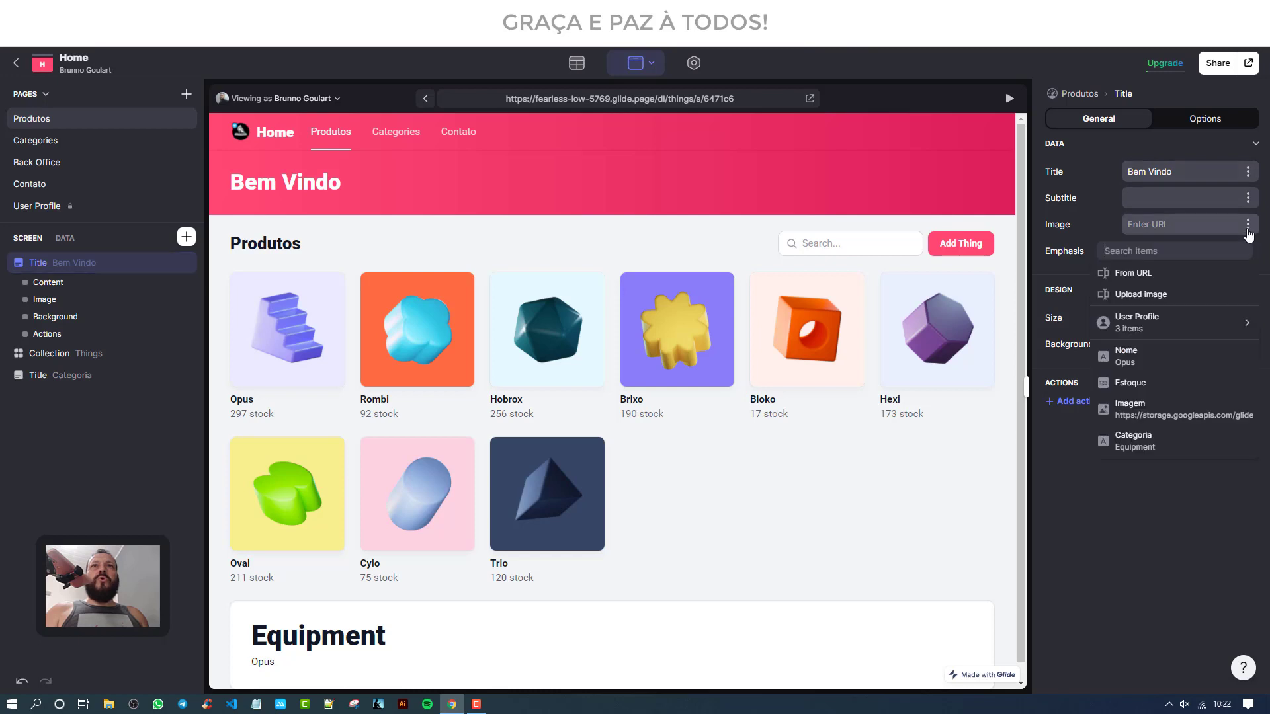
left_click(1171, 410)
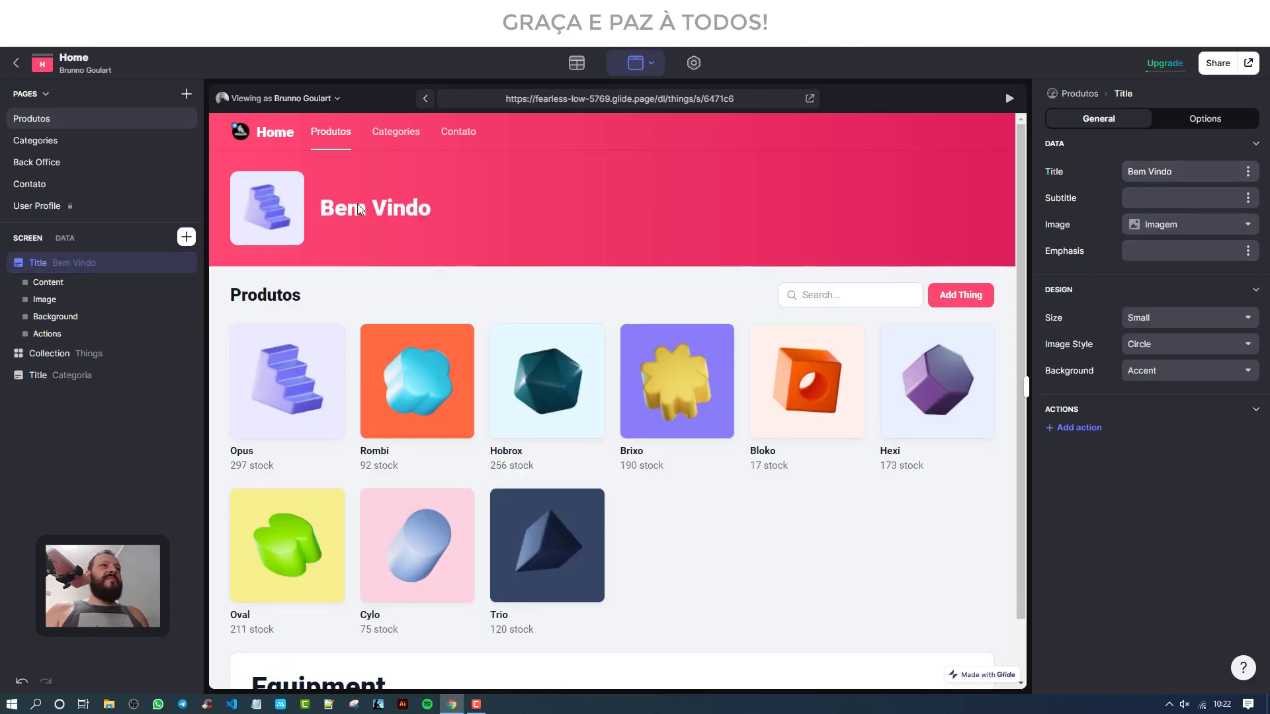
left_click_drag(98, 266, 90, 370)
scroll(359, 402, "down", 1)
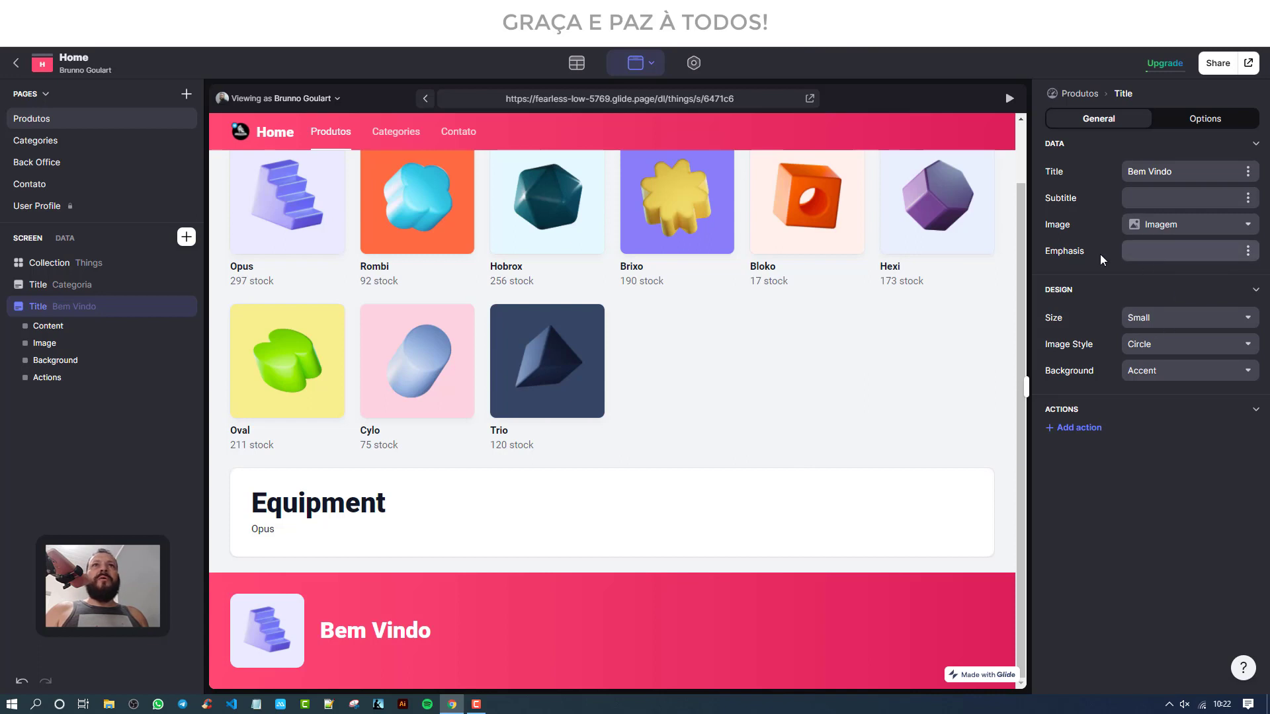
Step: Change the Bem Vindo title's text to "Título" and enter "sub" as its subtitle
left_click(1144, 250)
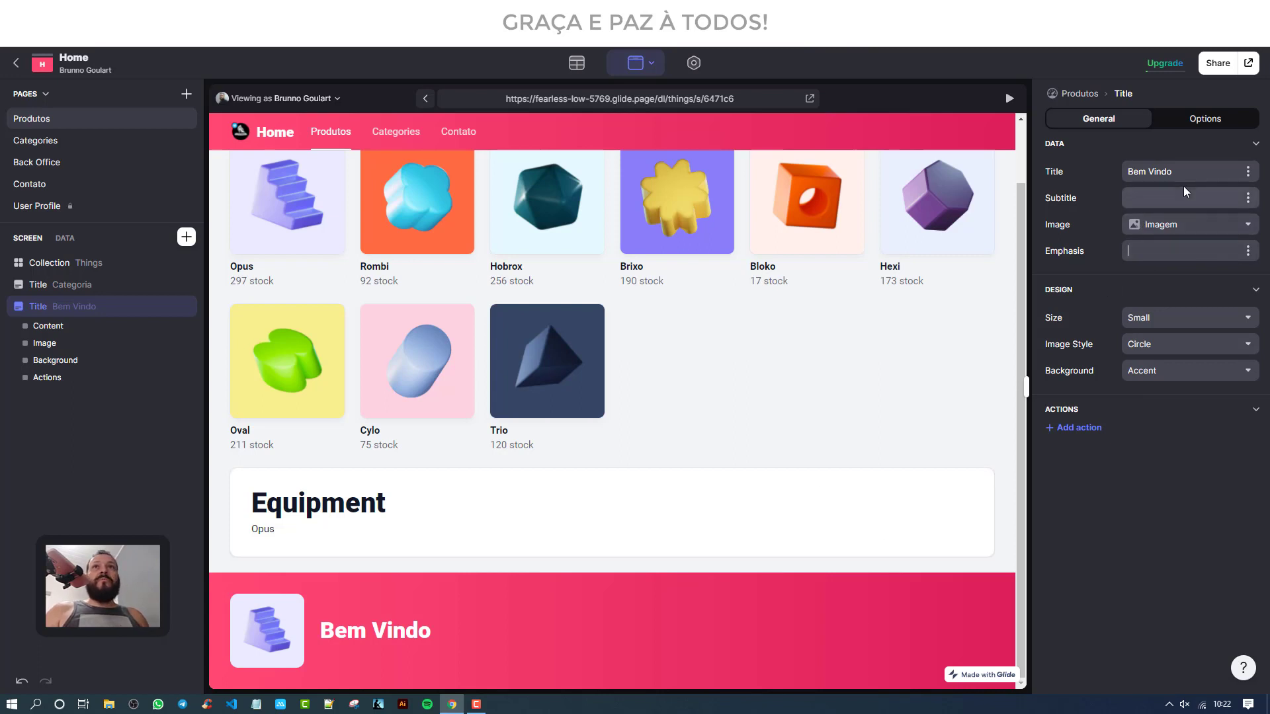
left_click_drag(1176, 171, 1122, 167)
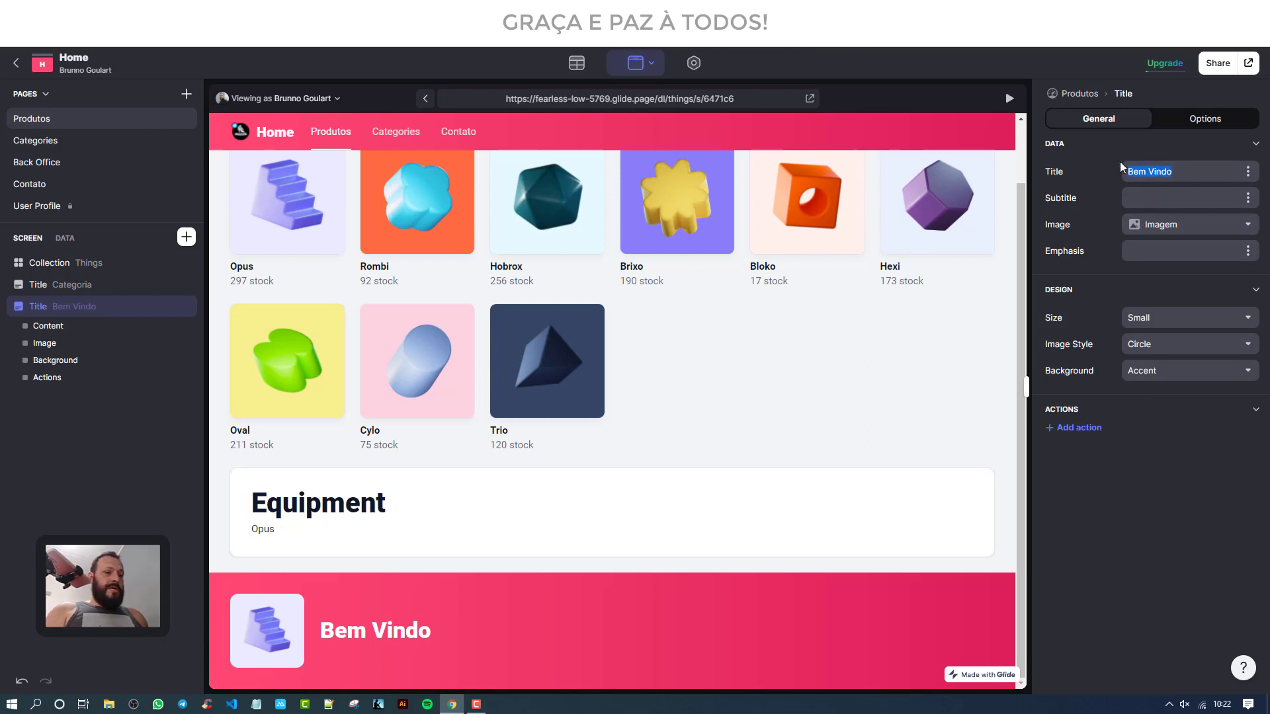
type("T")
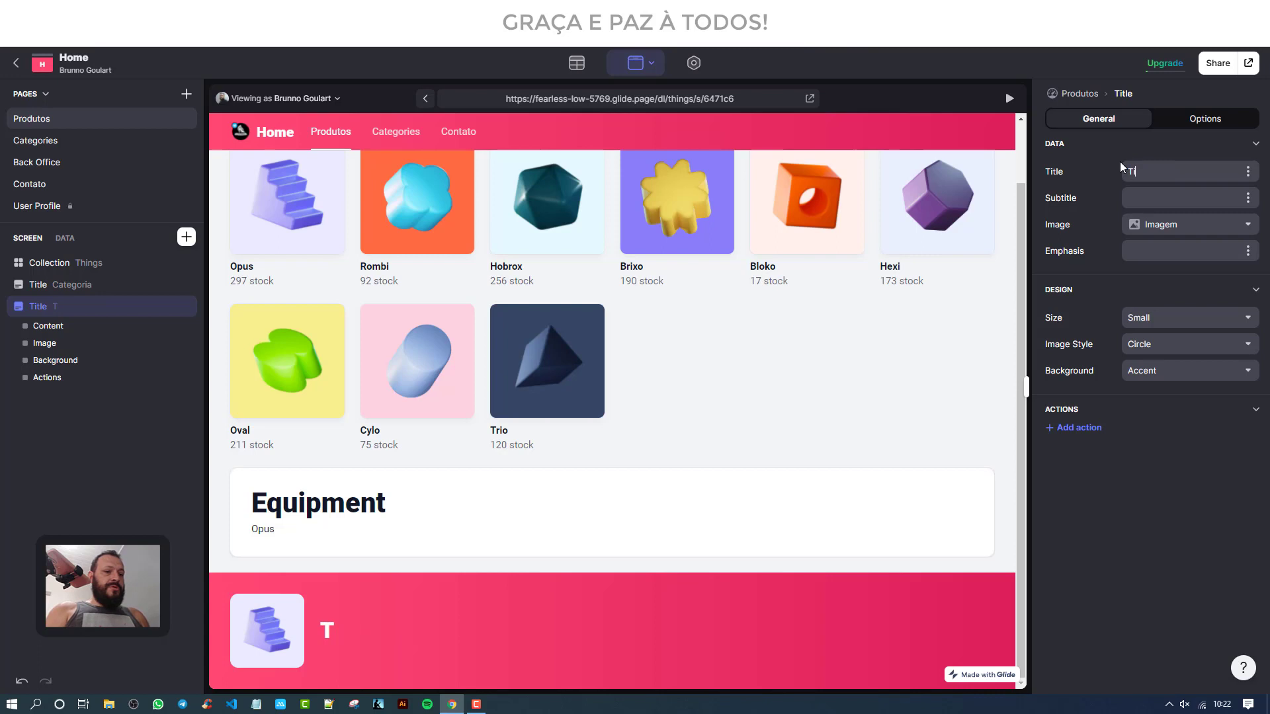
type("ítulo")
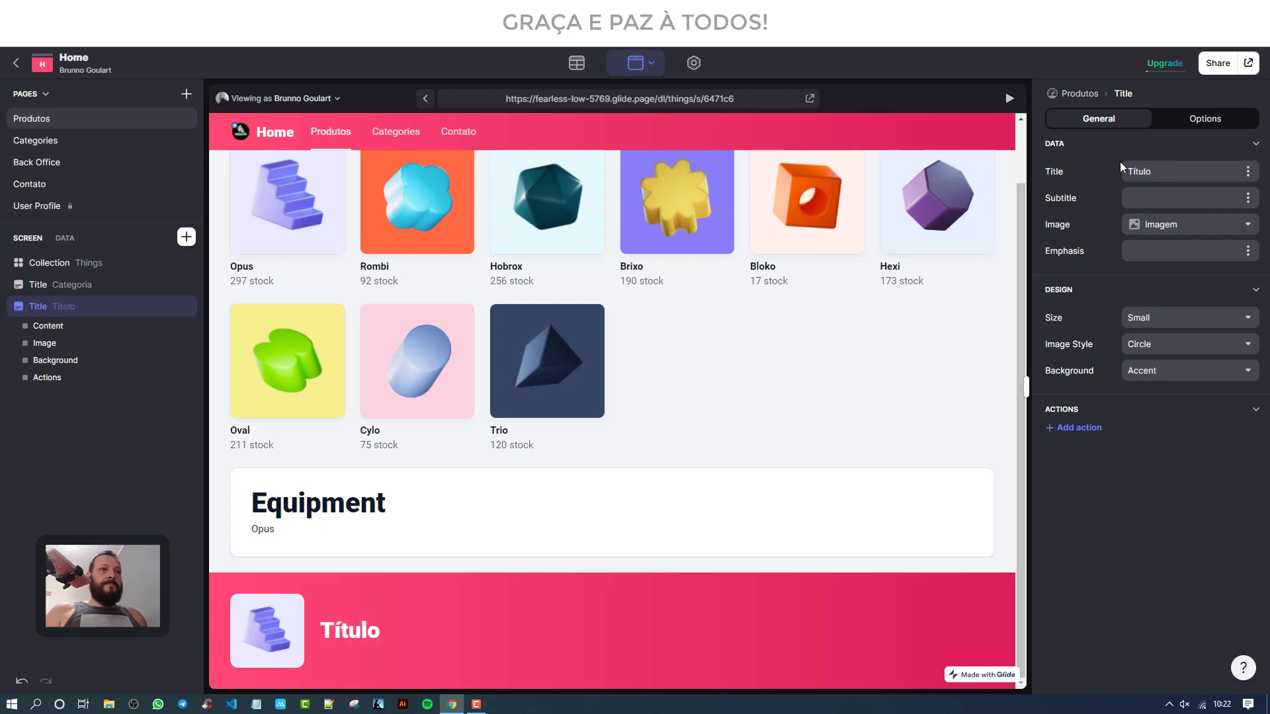
left_click(1176, 199)
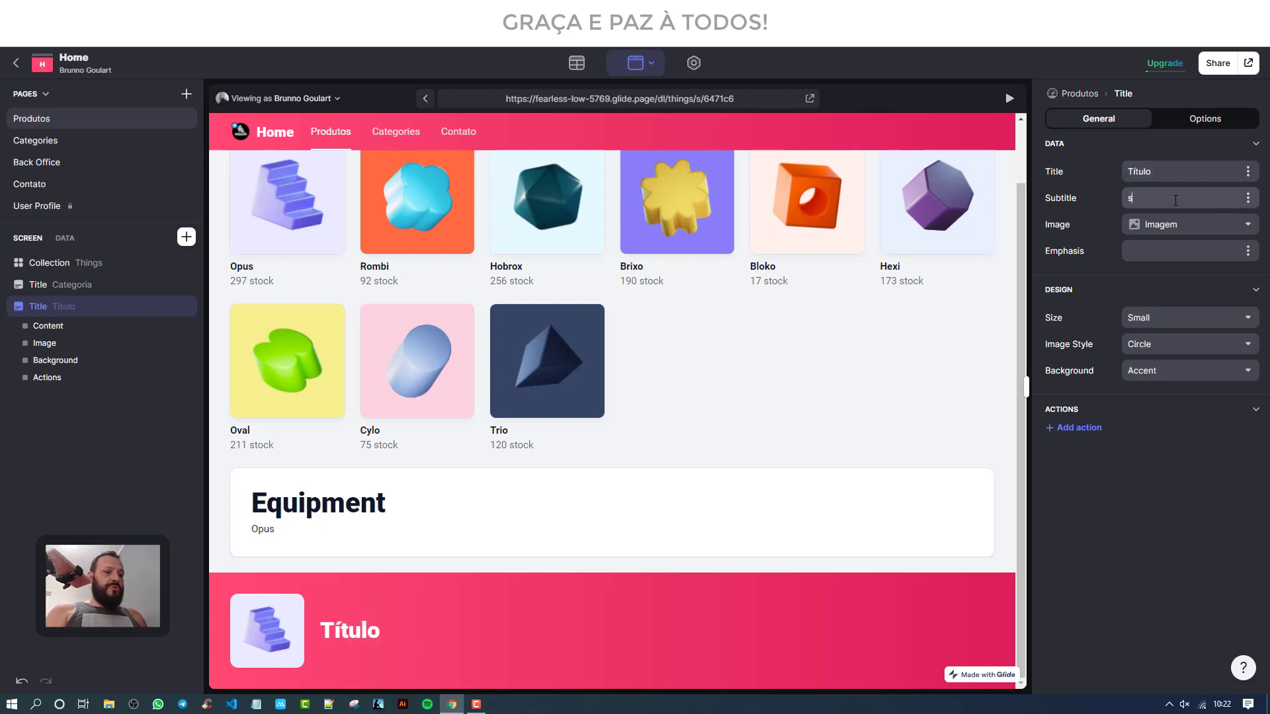
Step: Fill the Título title's emphasis with the Lorem Ipsum paragraph and replace its subtitle with the same paragraph
left_click(1169, 252)
type("Lorem Ipsum is simply dummy text of the printing and typesetting industry. Lorem Ipsum has been the industry's standard dummy text ever since the 1500s, when an unknown printer took a galley of type and scrambled it to make a type specimen book. It has survived not only five centuries, but also the leap into electronic typesetting, remaining essentially unchanged. It was popularised in the 1960s with the release of Letraset sheets containing Lorem Ipsum passages, and more recently with desktop publishing software like Aldus PageMaker including versions of Lorem Ipsum.")
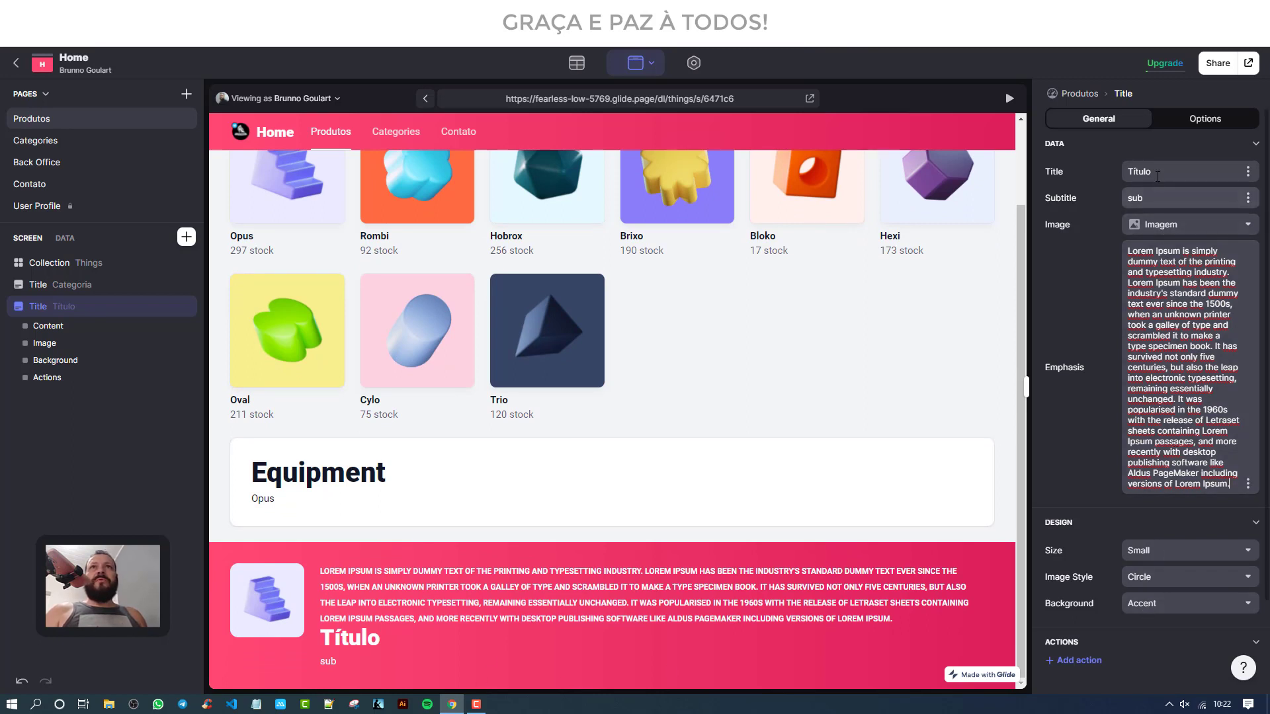
double_click(1133, 197)
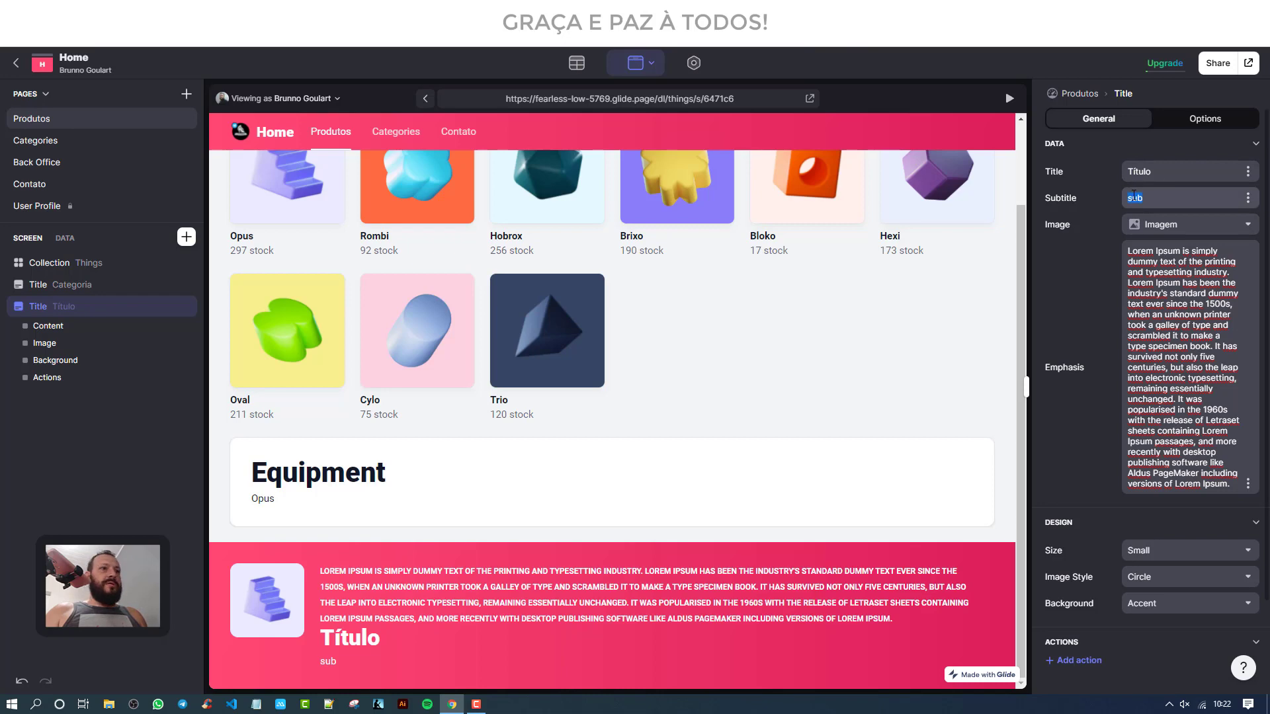
type("Lorem Ipsum is simply dummy text of the printing and typesetting industry. Lorem Ipsum has been the industry's standard dummy text ever since the 1500s, when an unknown printer took a galley of type and scrambled it to make a type specimen book. It has survived not only five centuries, but also the leap into electronic typesetting, remaining essentially unchanged. It was popularised in the 1960s with the release of Letraset sheets containing Lorem Ipsum passages, and more recently with desktop publishing software like Aldus PageMaker including versions of Lorem Ipsum.")
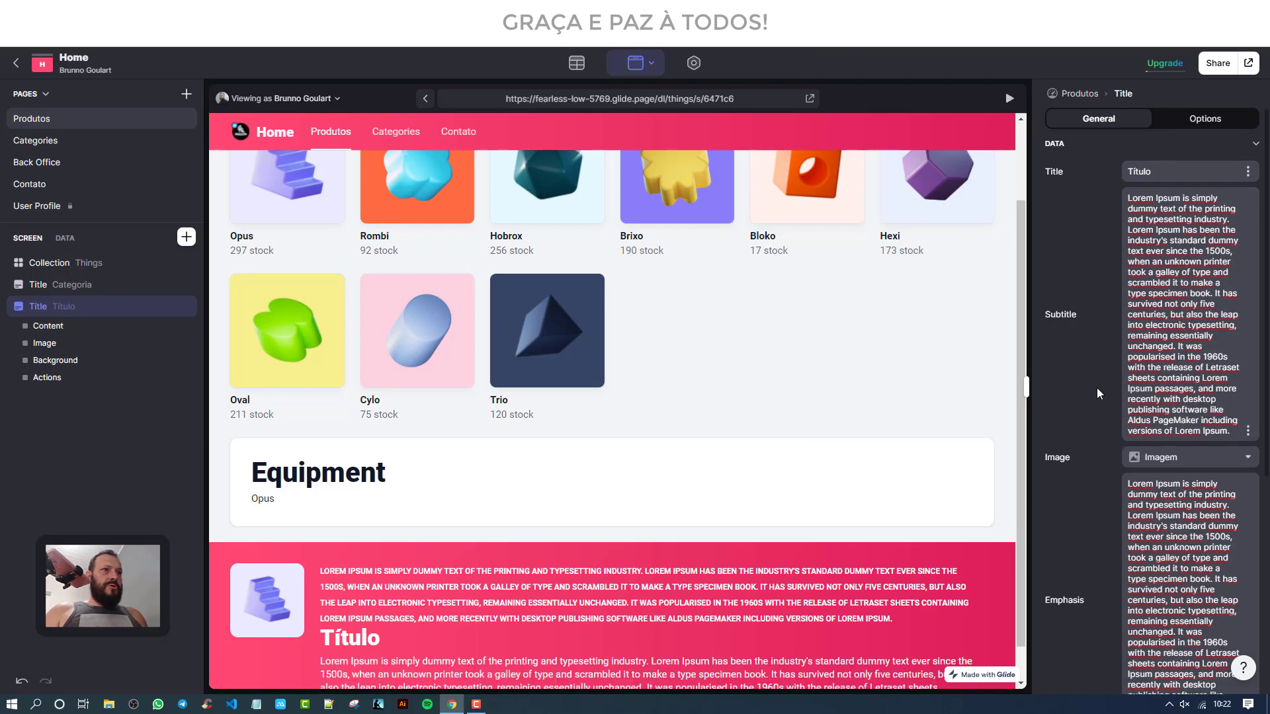
Step: Clear the Lorem Ipsum paragraph from the Título title's emphasis
scroll(1157, 410, "down", 3)
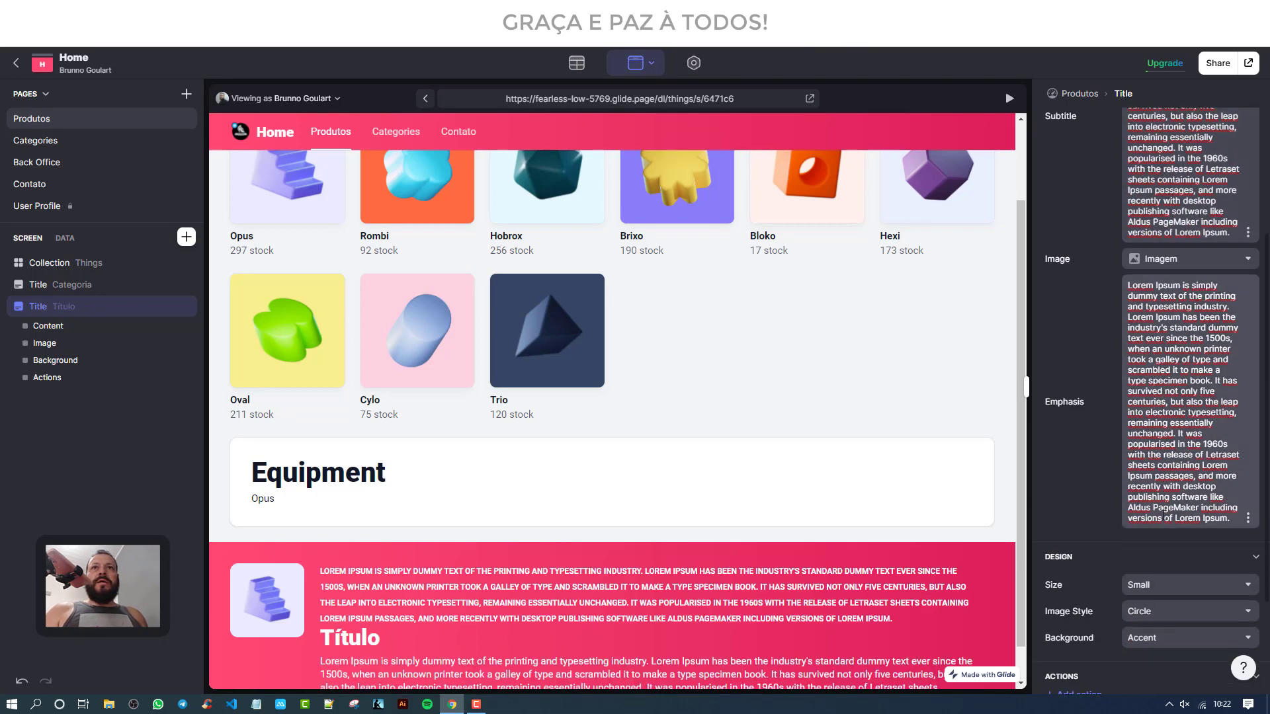
left_click_drag(1230, 522, 1093, 272)
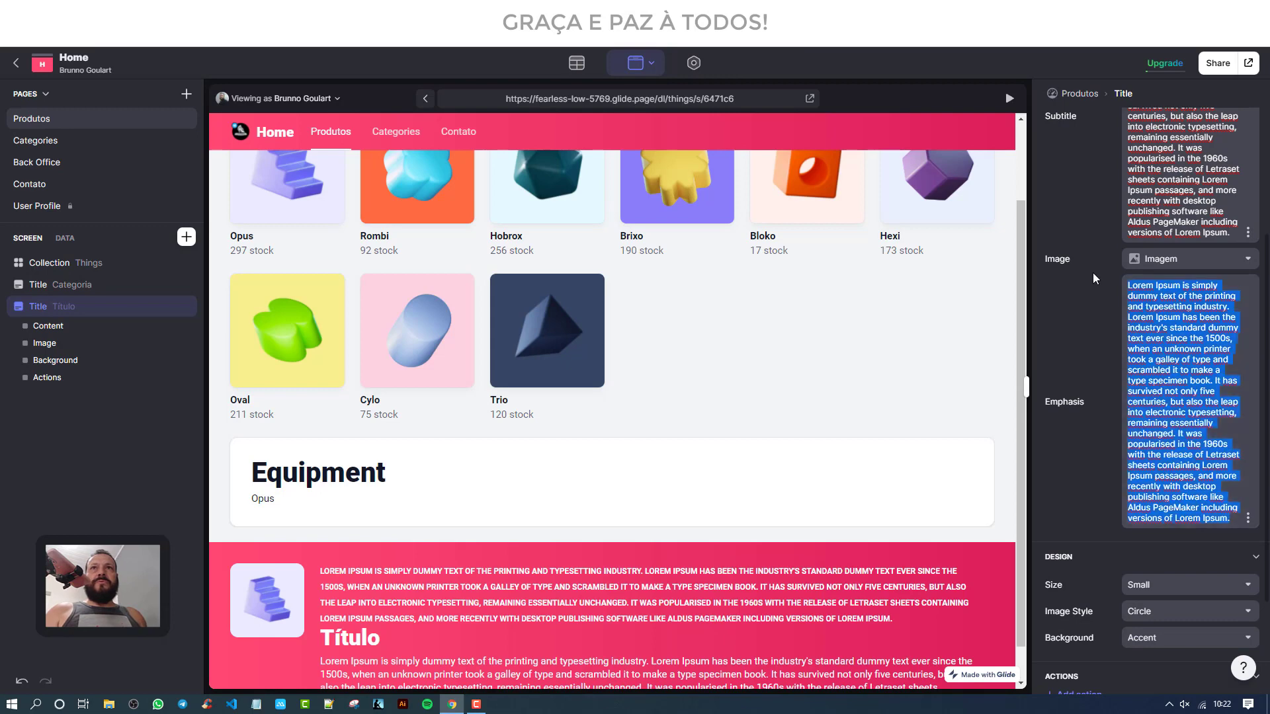
key("BackSpace")
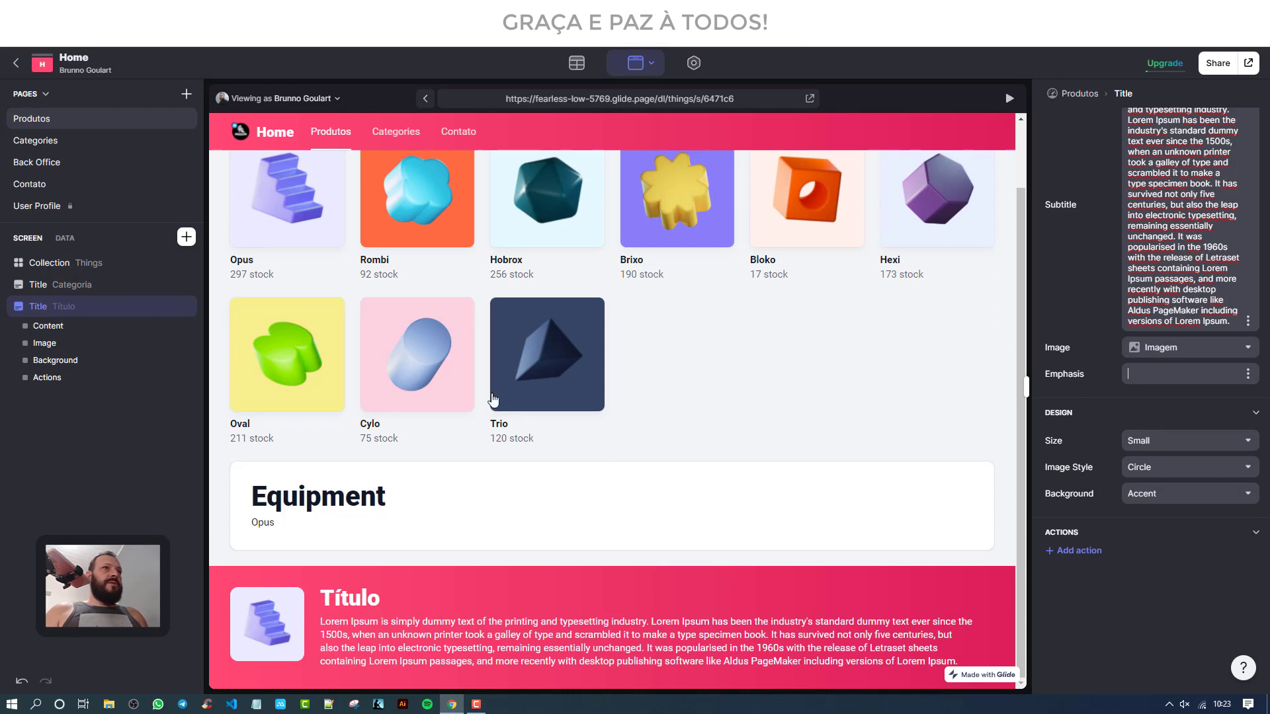
Step: Style the Título title with Medium size, the Circle image style and a Dark background
left_click(1158, 442)
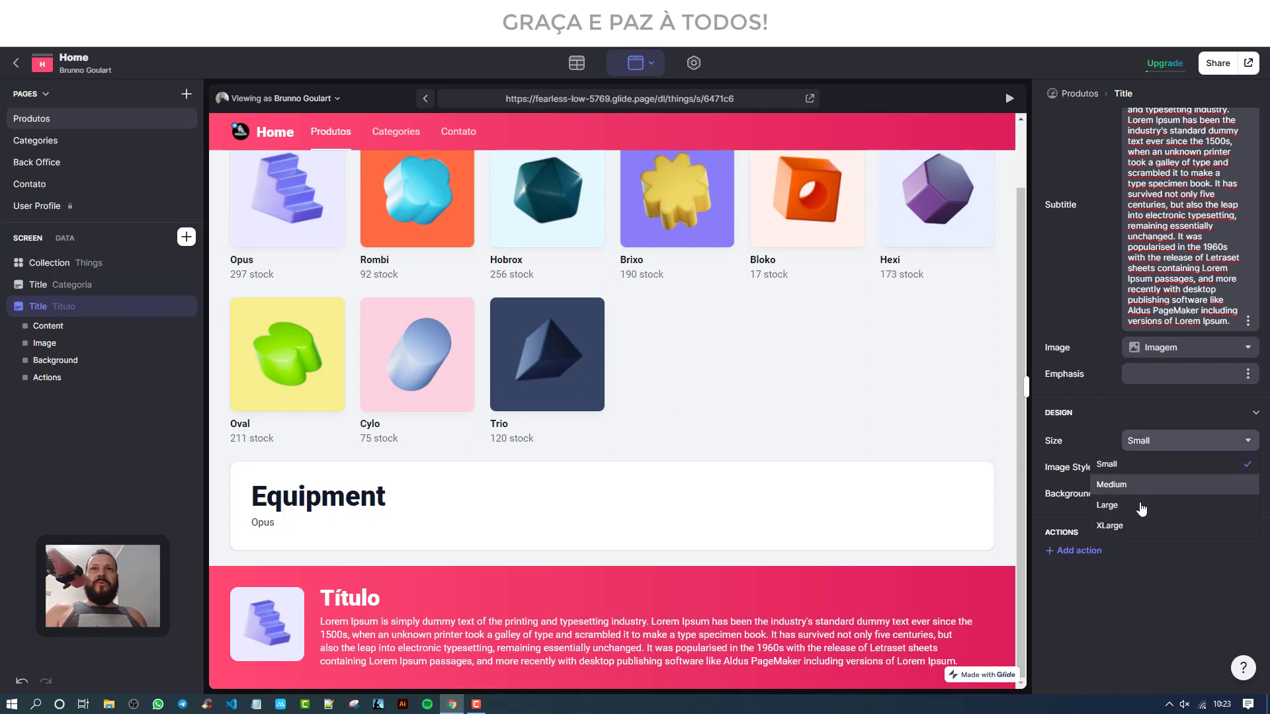
left_click(1125, 485)
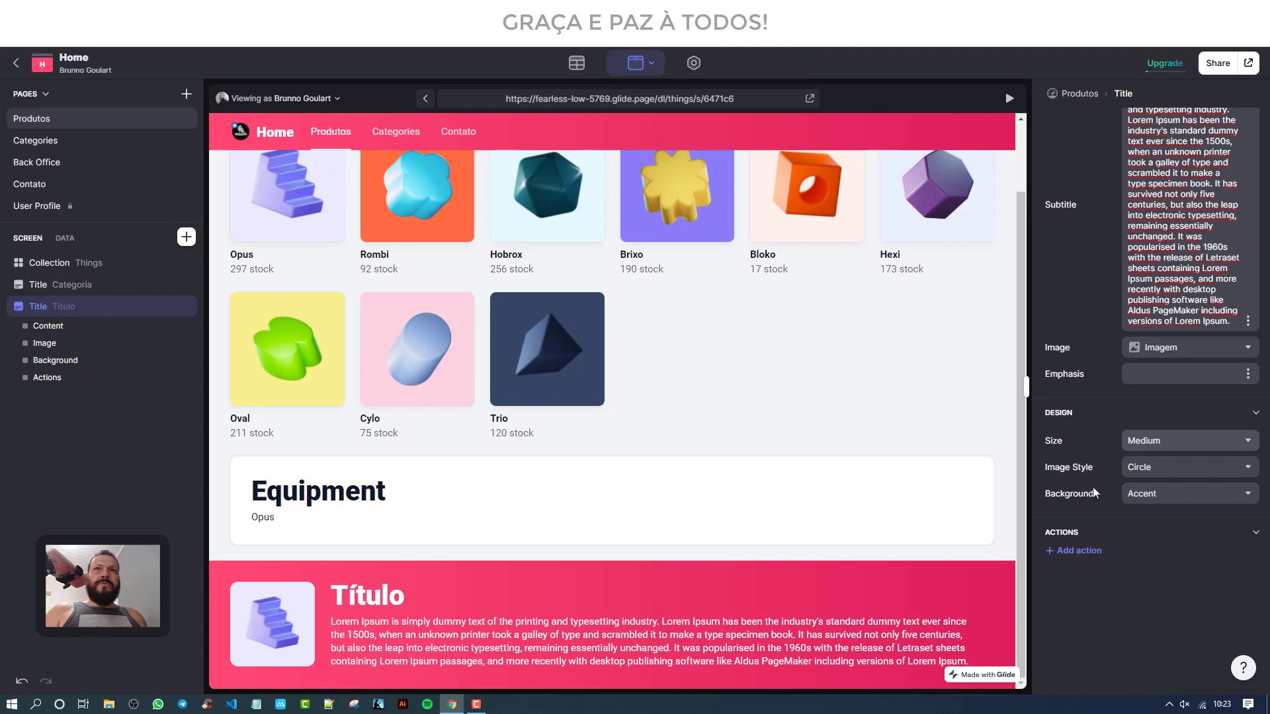
left_click(1151, 467)
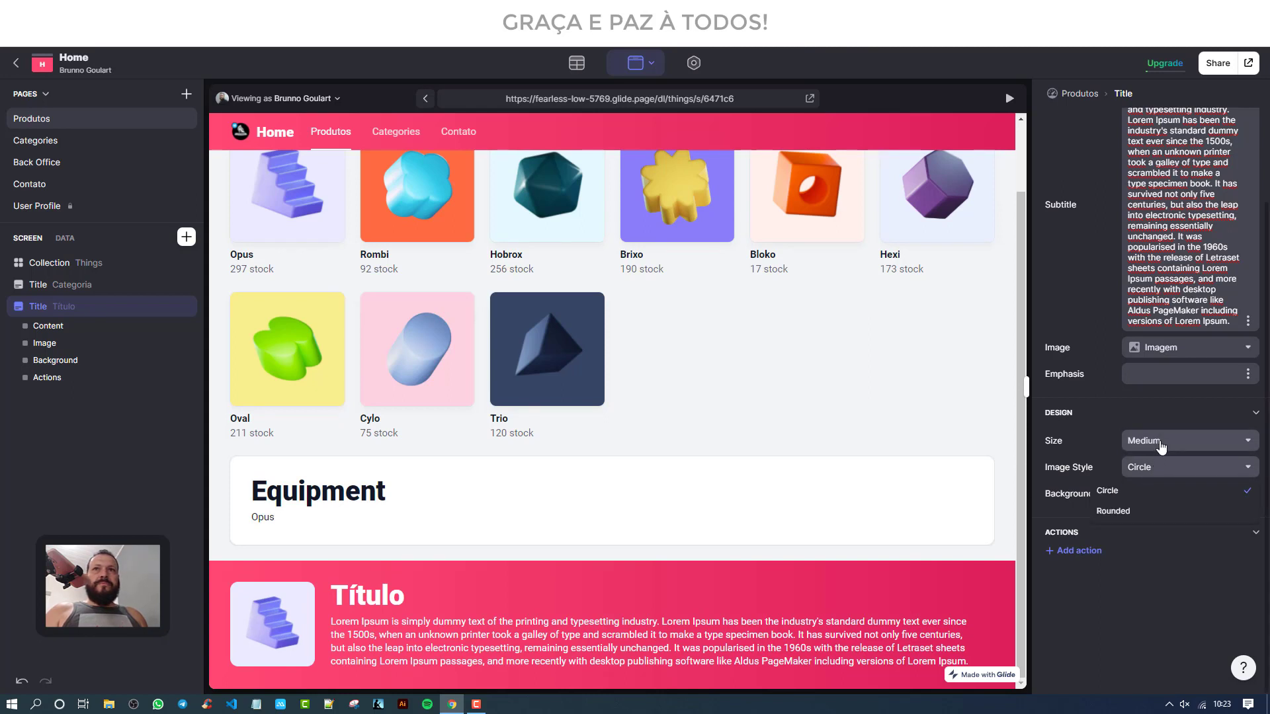
left_click(1141, 517)
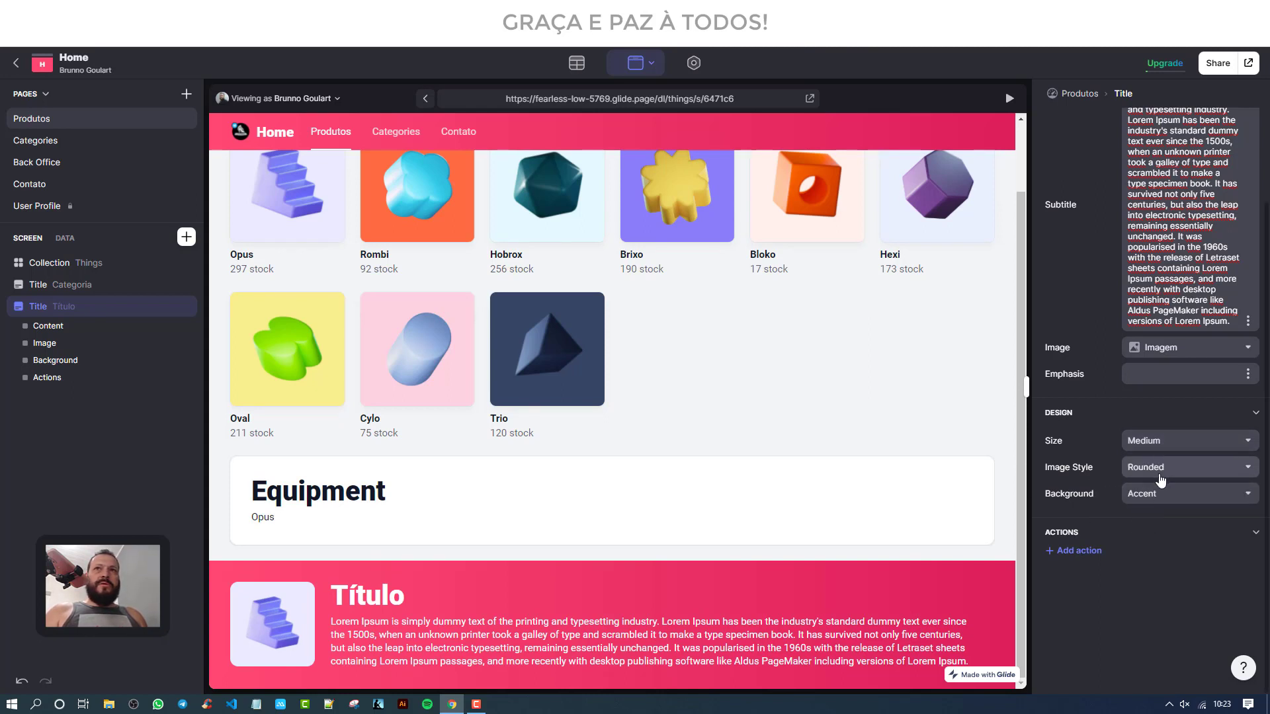
left_click(1161, 467)
left_click(1141, 493)
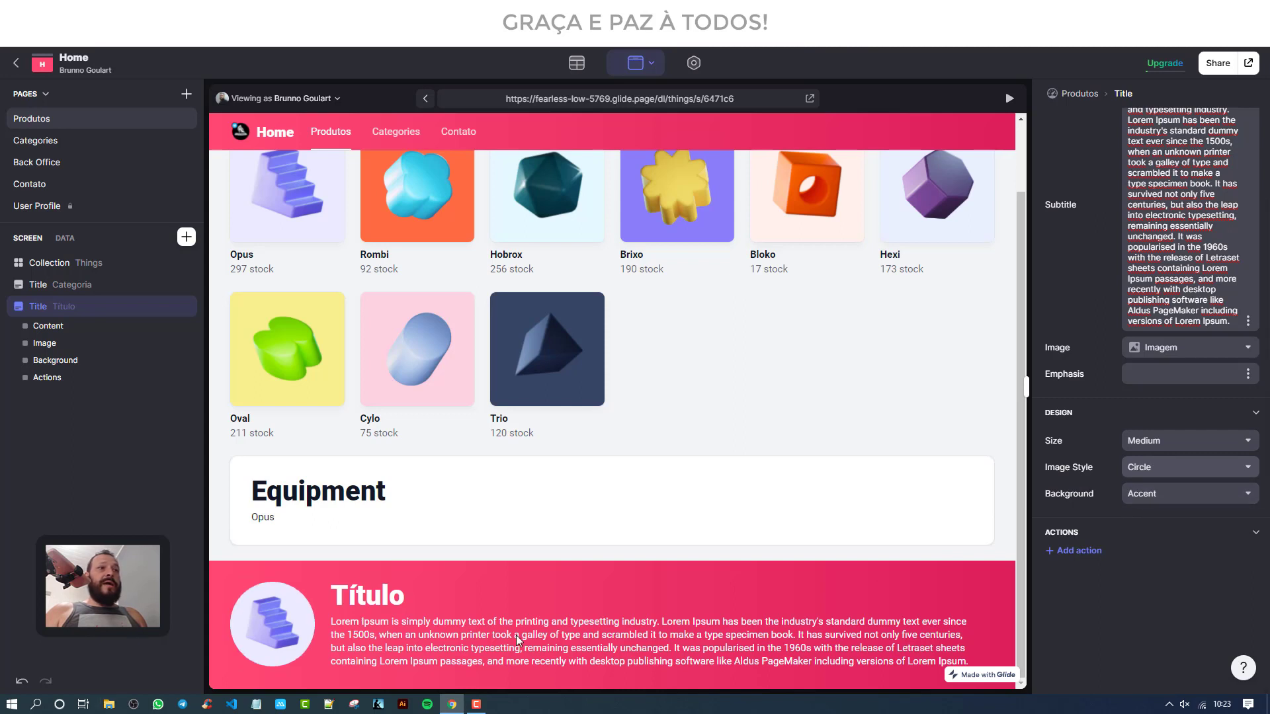
left_click(1189, 500)
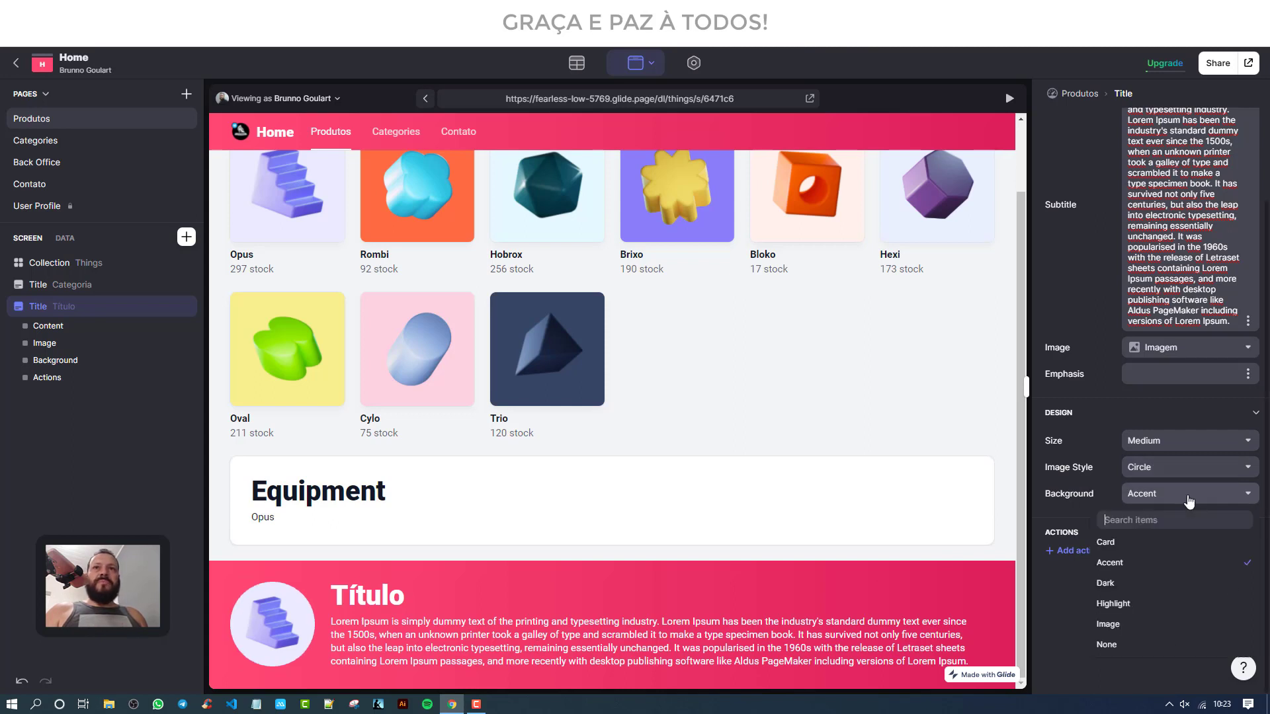
left_click(1153, 591)
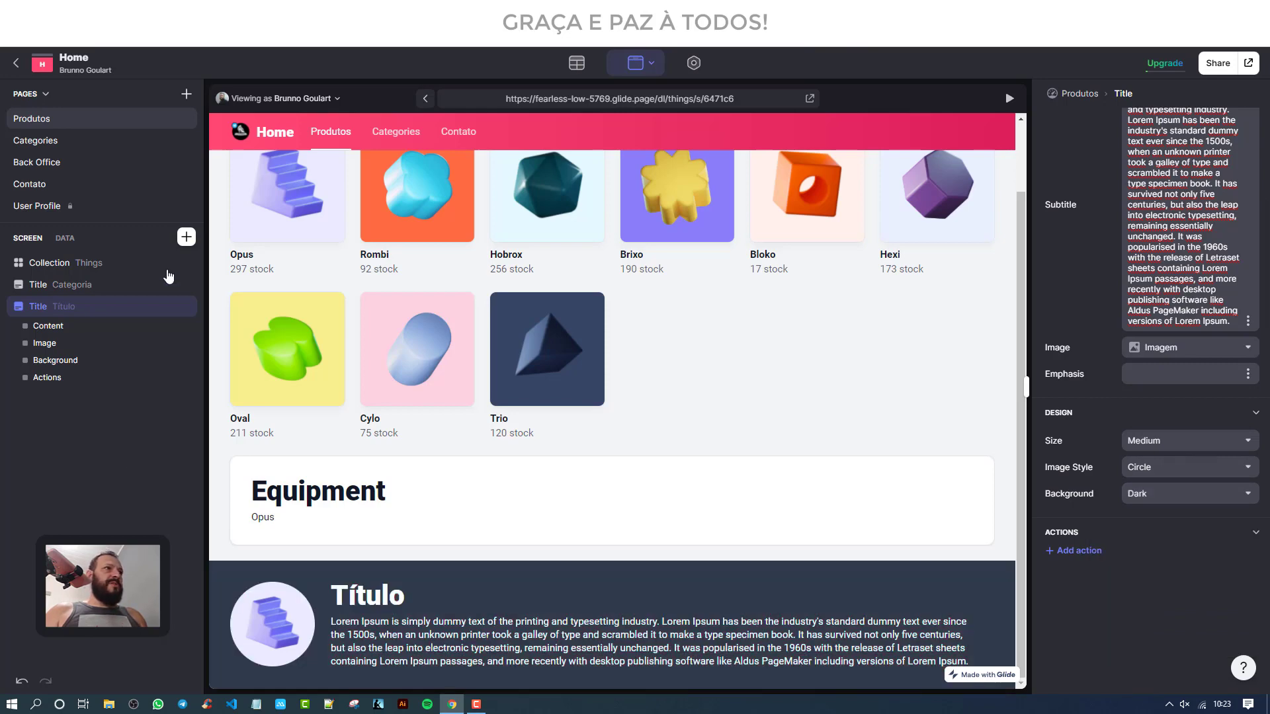
Step: Add a Fields component below the Título title on the Produtos page
left_click(186, 237)
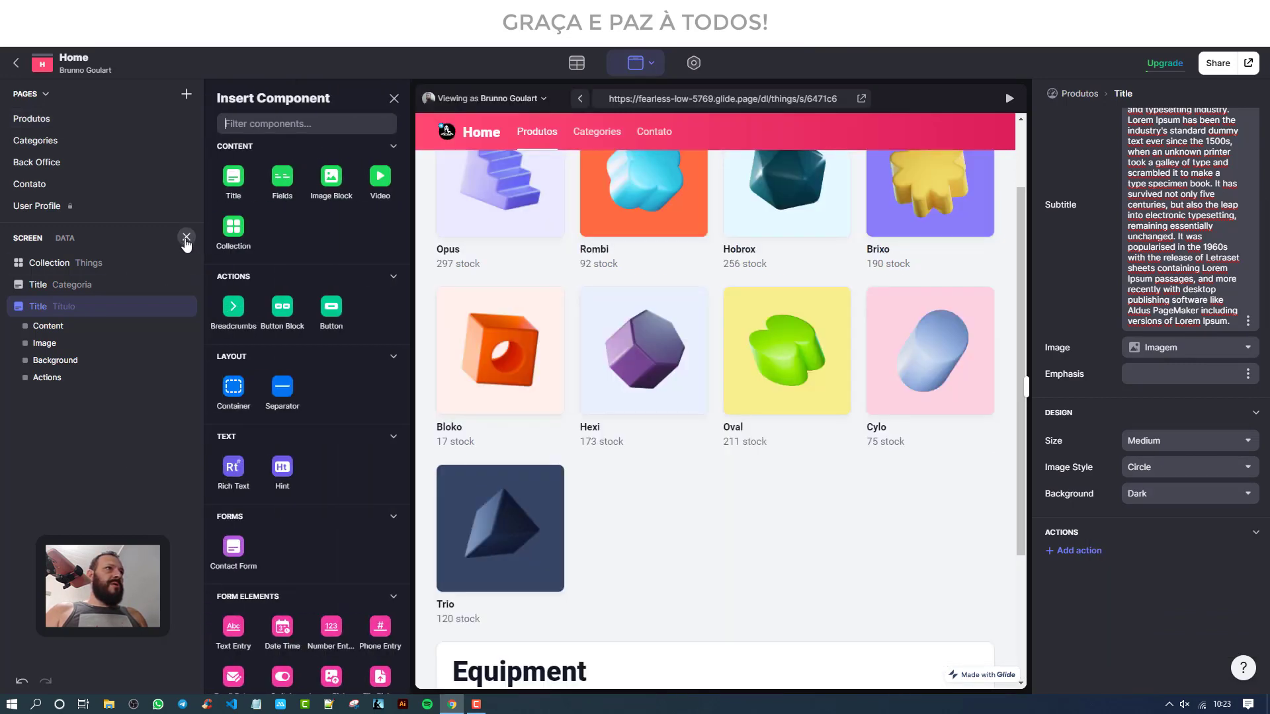
left_click(283, 190)
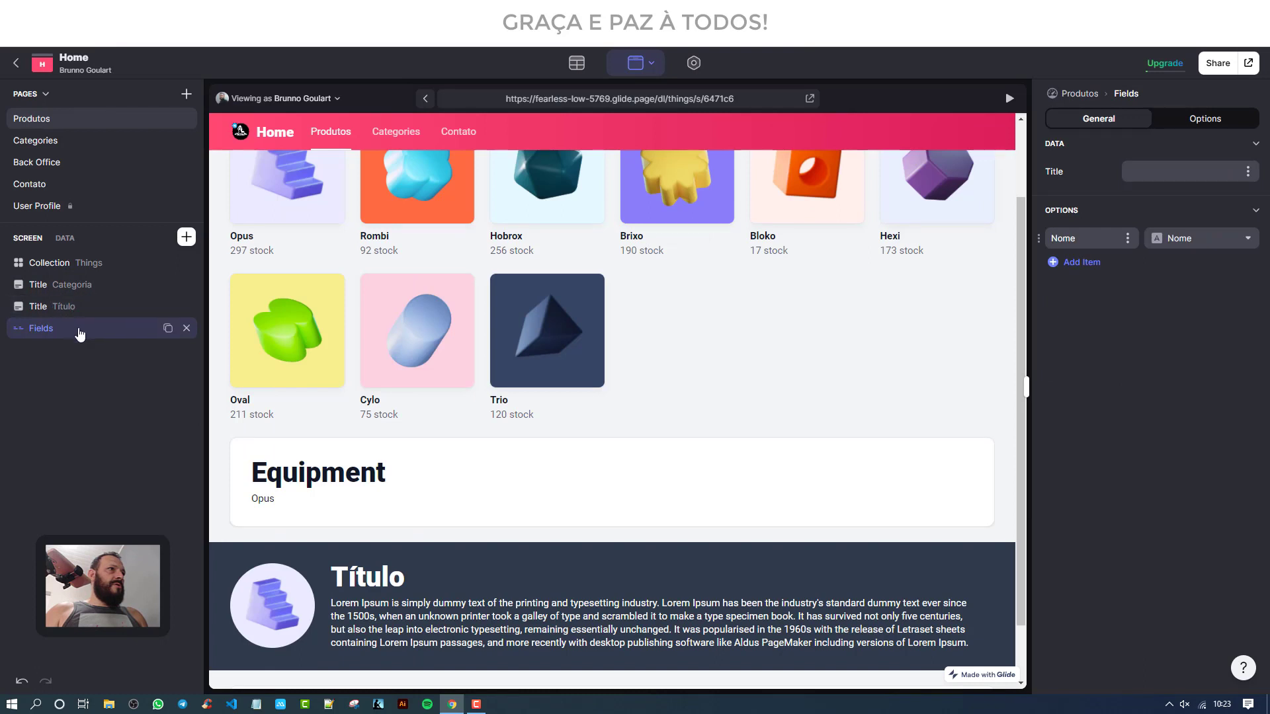
scroll(399, 641, "down", 1)
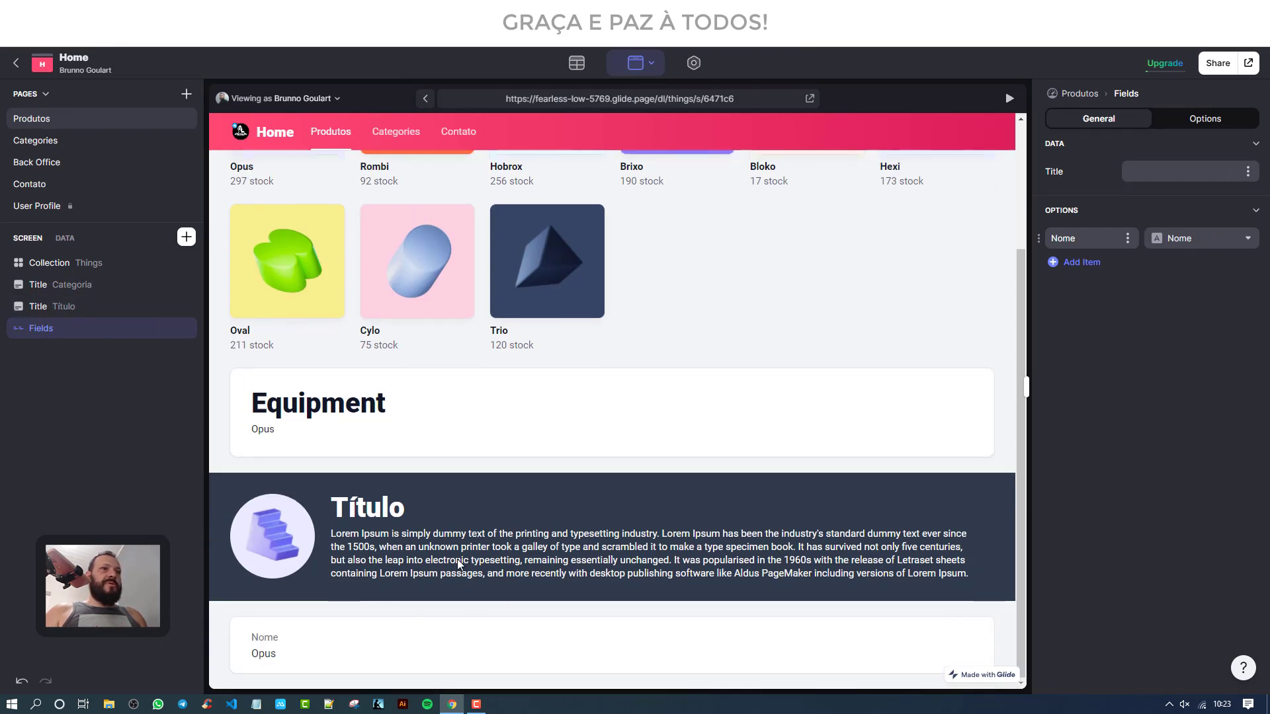
Step: Shorten the Título title's subtitle so that it ends at "remaining essentially unchanged."
left_click(67, 308)
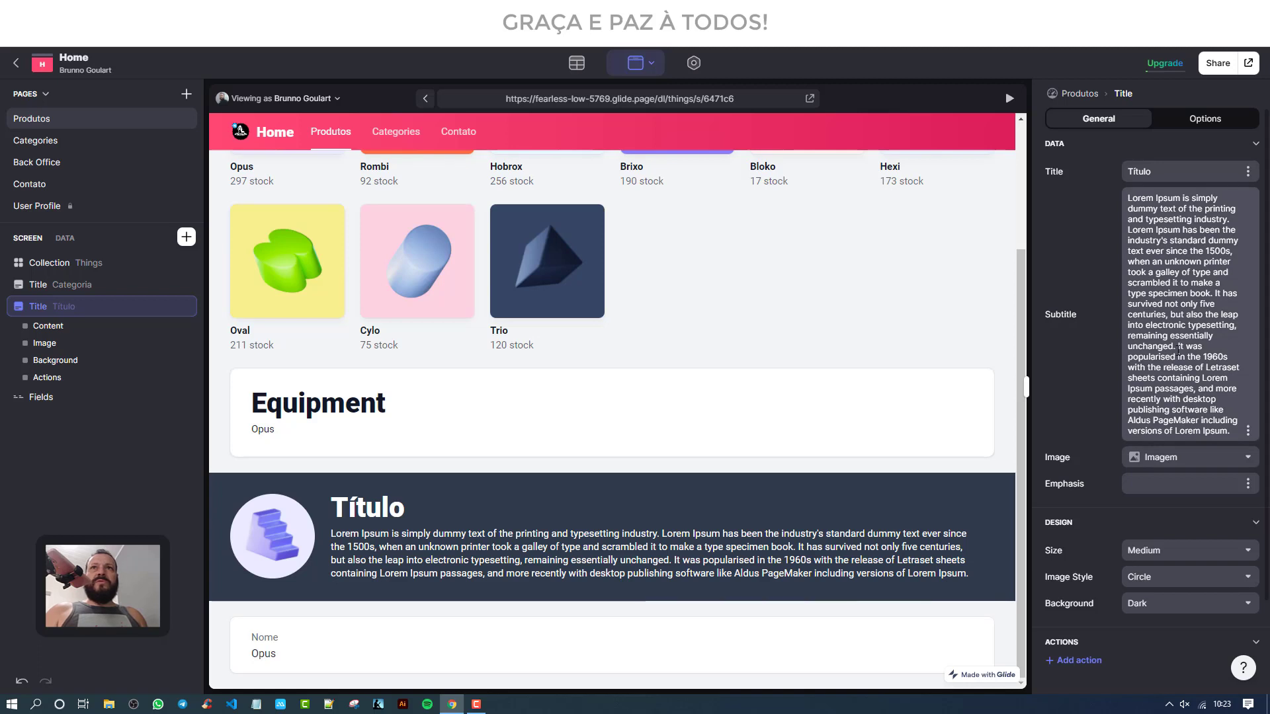
left_click_drag(1178, 348, 1234, 434)
key("BackSpace")
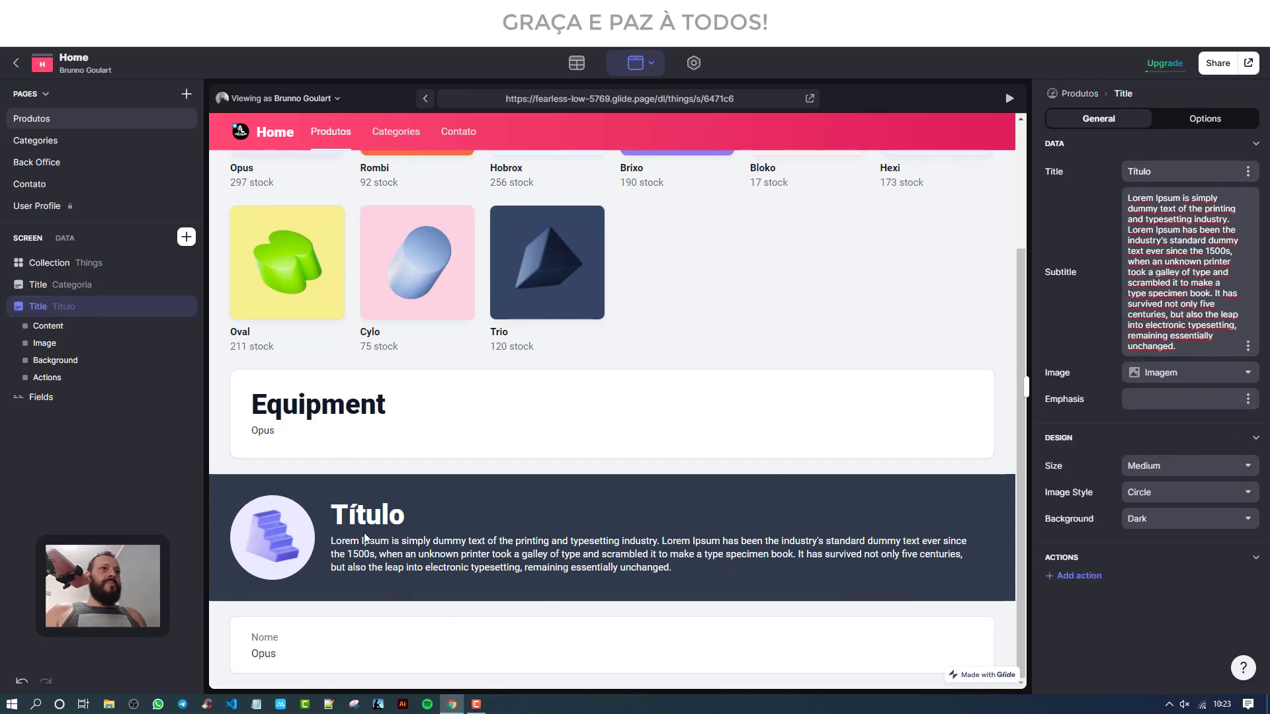
Step: Duplicate the Título title three times on the Produtos page
right_click(94, 311)
key("Escape")
key("ctrl+d")
key("ctrl+d")
key("ctrl+d")
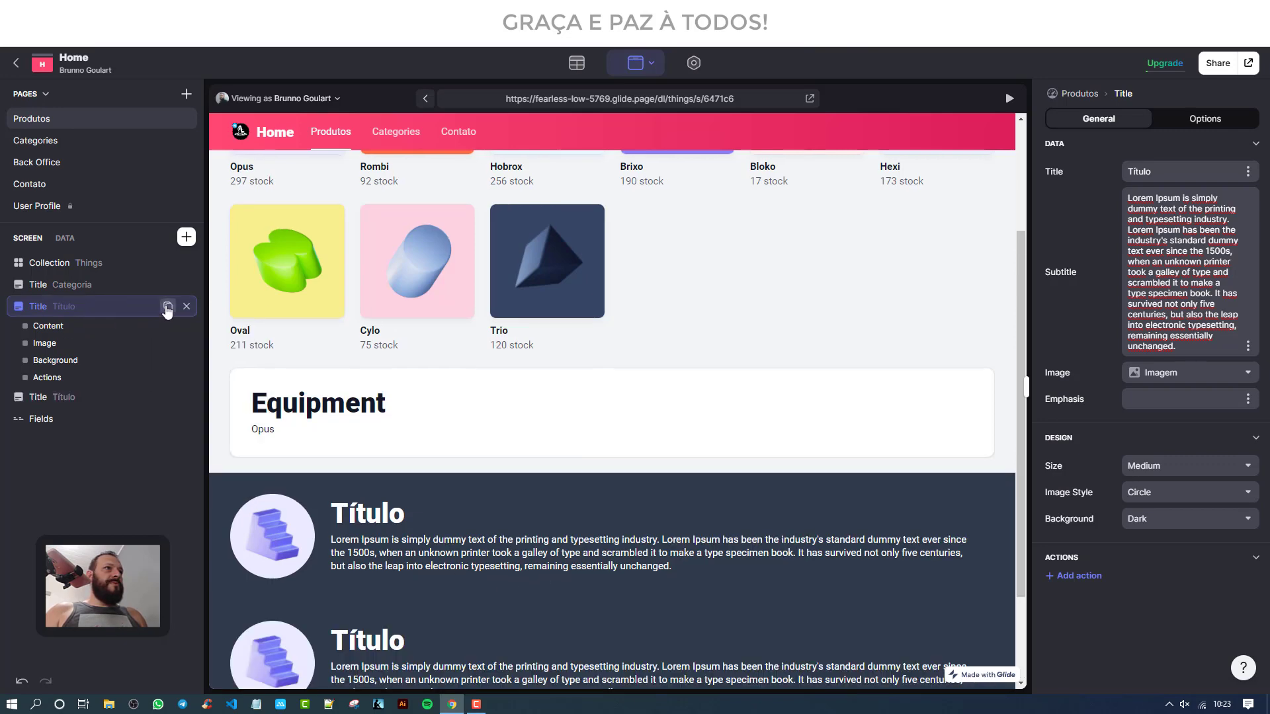
scroll(463, 539, "up", 4)
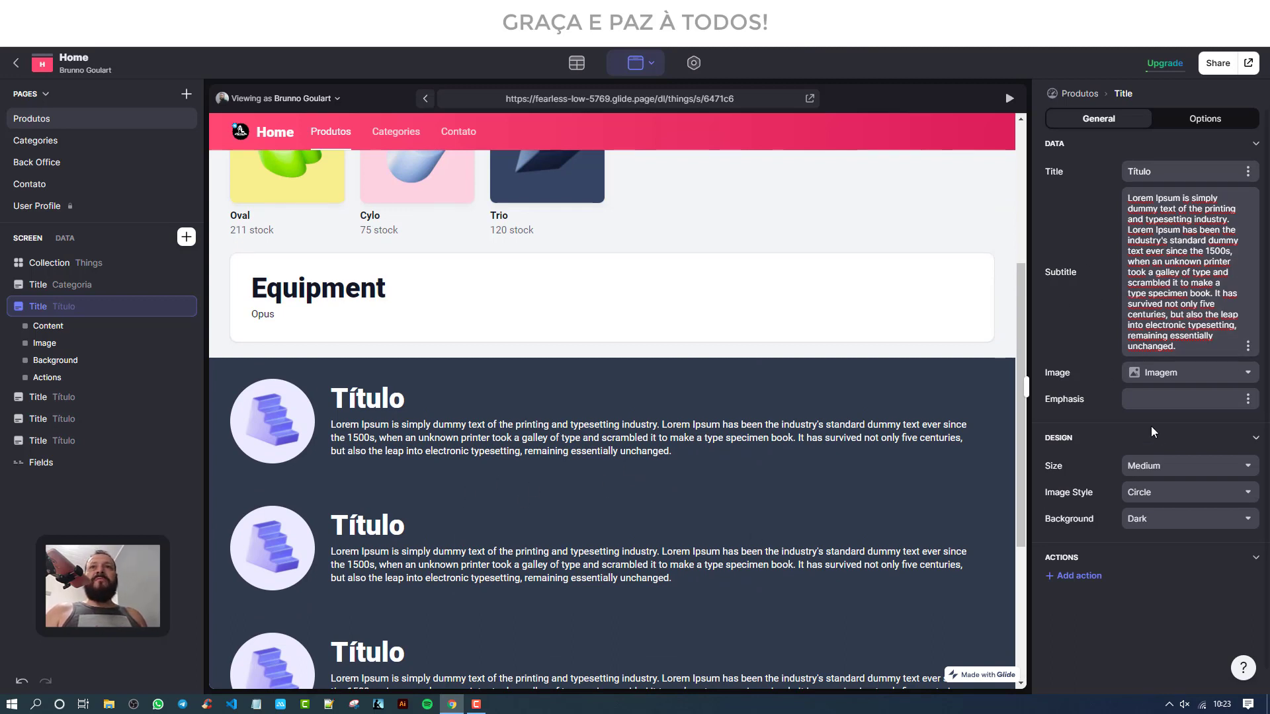
Step: Enter "ggdfgd" as the emphasis text of the first Título title and check the Produtos page
left_click(1151, 401)
type("ggdfgd")
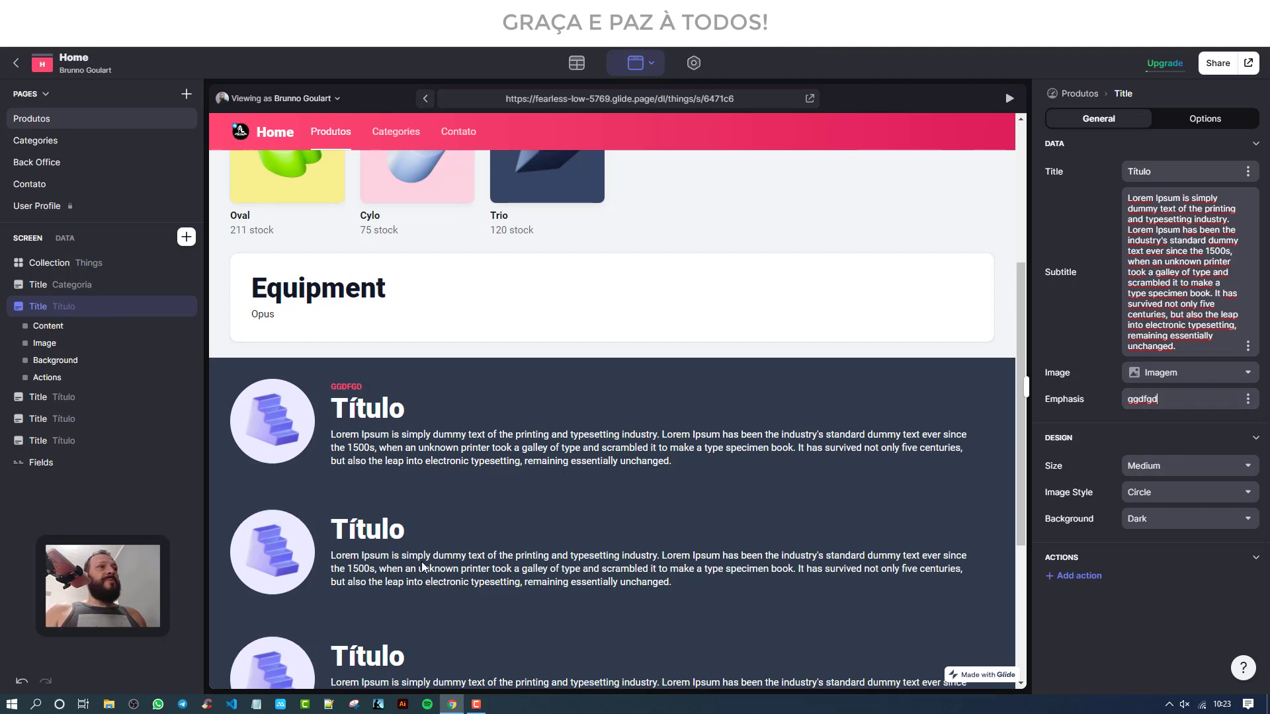
scroll(456, 370, "up", 5)
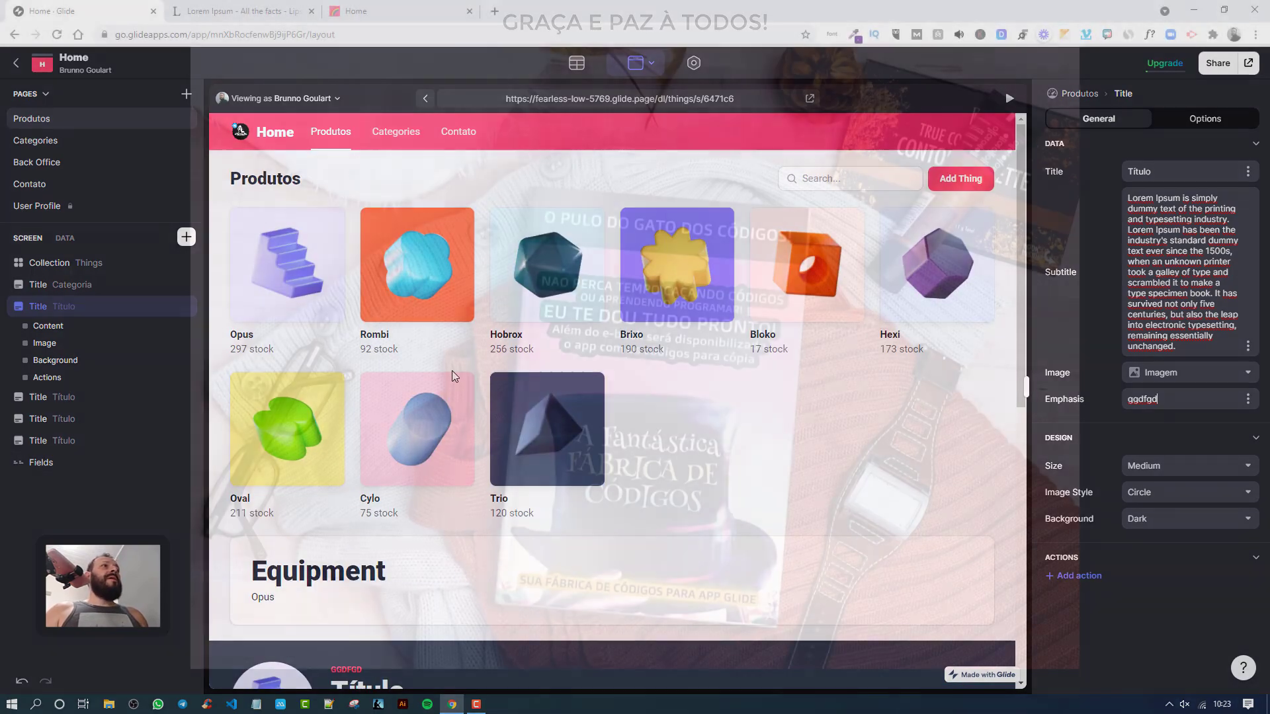